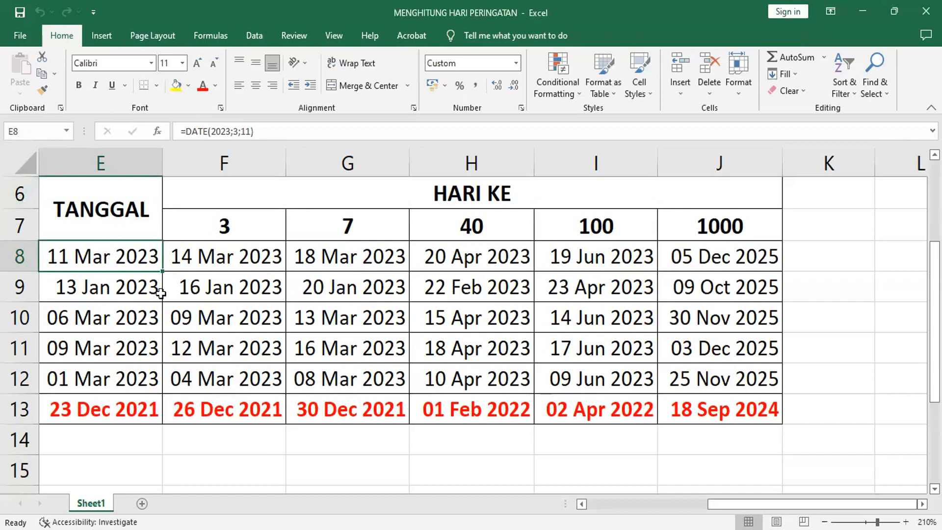
# Inspect the DATE formula in cell E8 and its Year, Month and Day function arguments
pyautogui.doubleClick(128, 264)
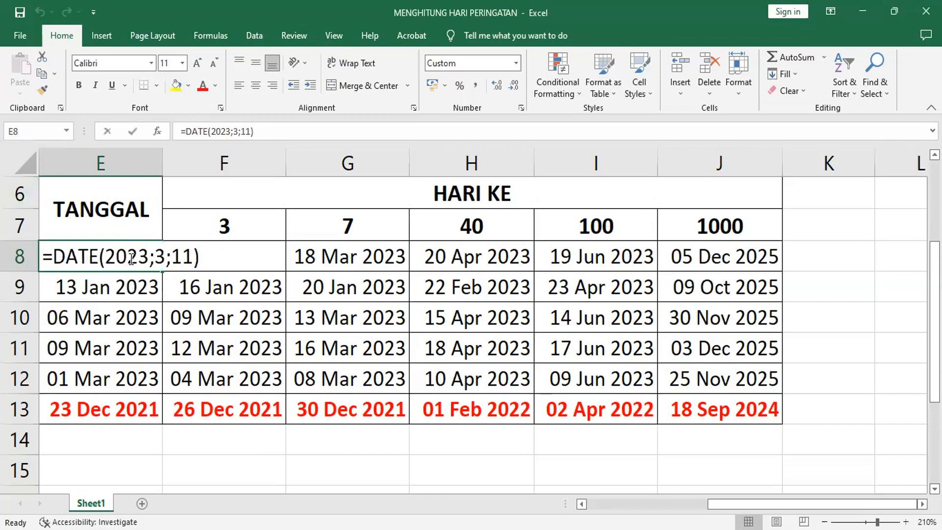
pyautogui.click(296, 311)
pyautogui.click(126, 257)
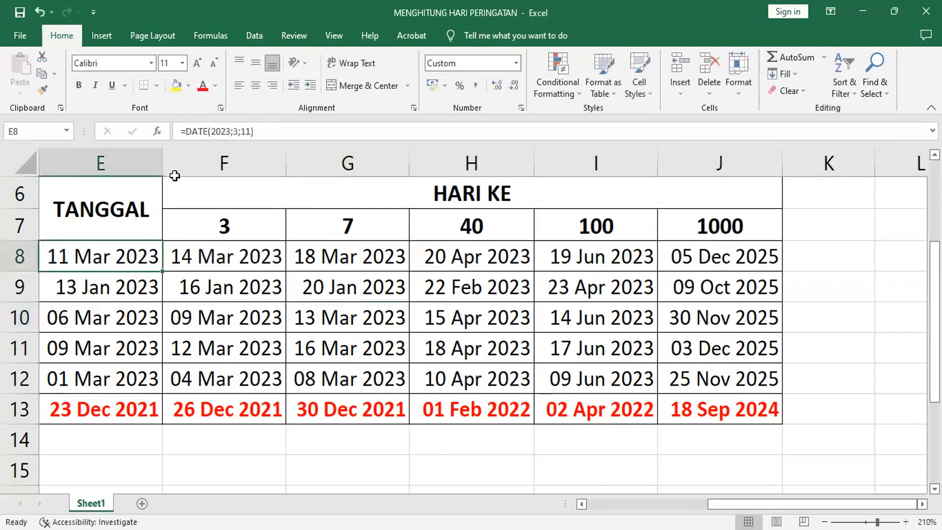
pyautogui.click(156, 131)
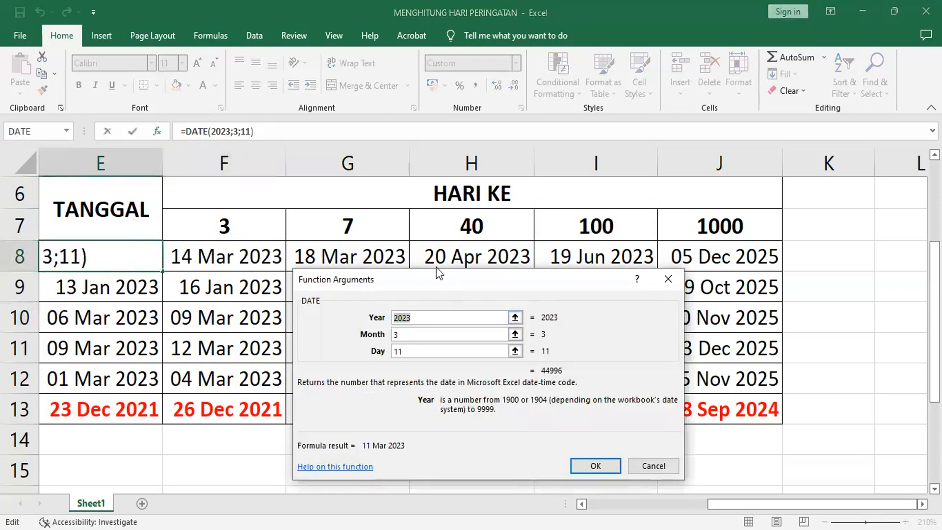
pyautogui.moveTo(437, 268); pyautogui.dragTo(338, 118)
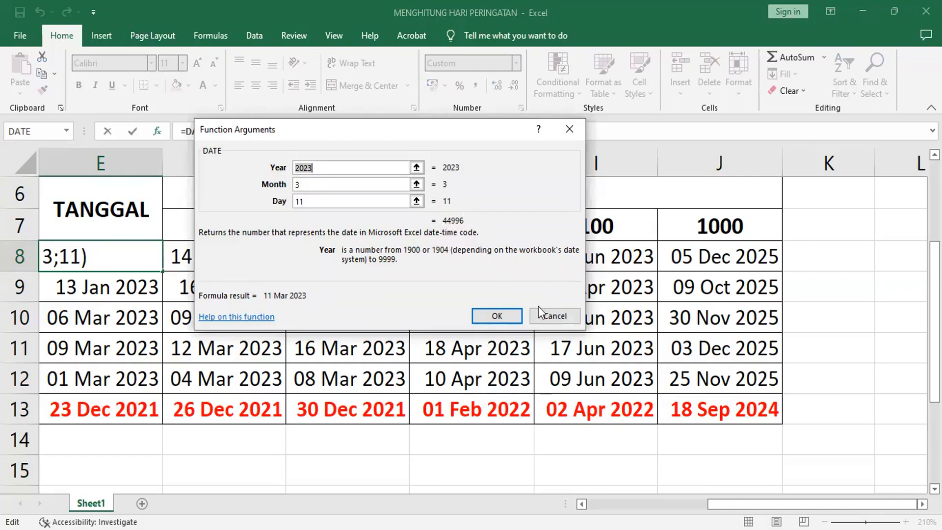
pyautogui.click(549, 316)
# Apply the Comma Style number format to the date in cell E8
pyautogui.moveTo(104, 260); pyautogui.dragTo(128, 255)
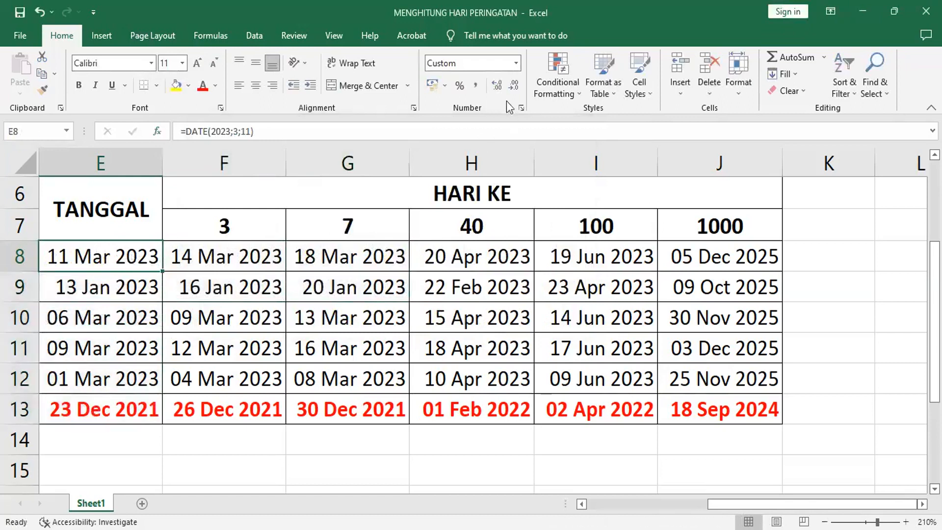
pyautogui.click(475, 89)
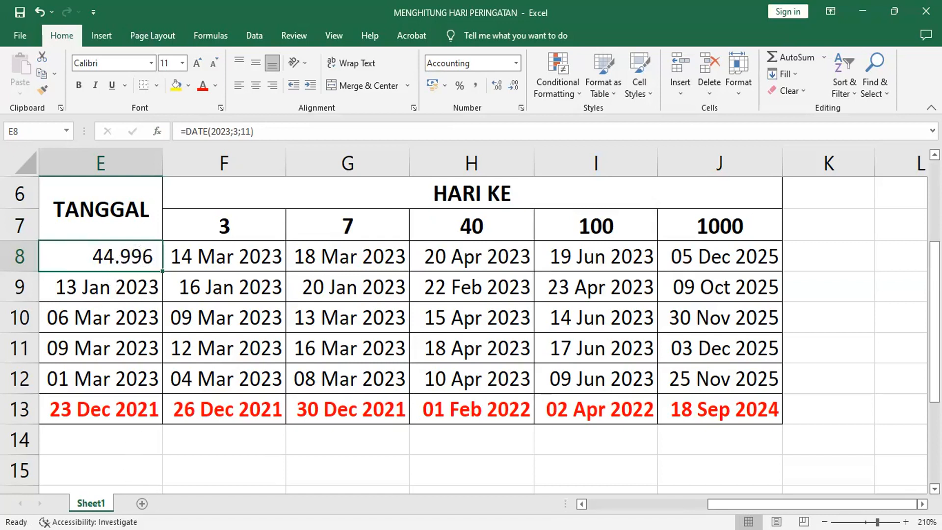
# Add a new blank worksheet to the workbook
pyautogui.click(142, 503)
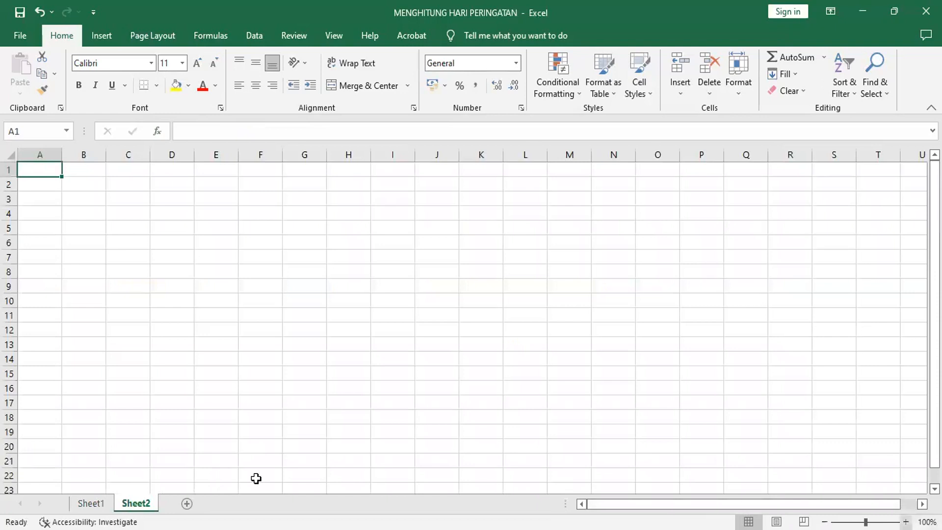
pyautogui.keyDown('ctrl'); pyautogui.scroll(8, 256, 479); pyautogui.keyUp('ctrl')
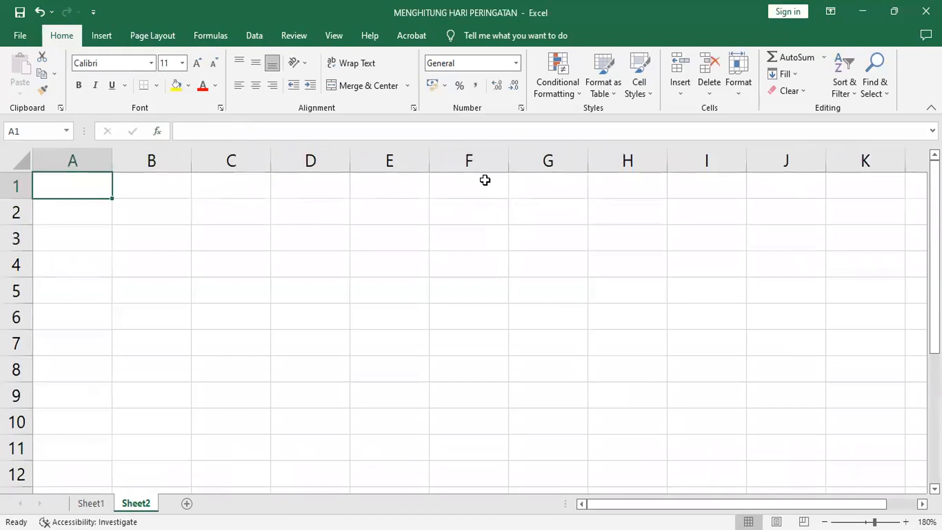
pyautogui.scroll(-4, 539, 292)
pyautogui.scroll(3, 539, 304)
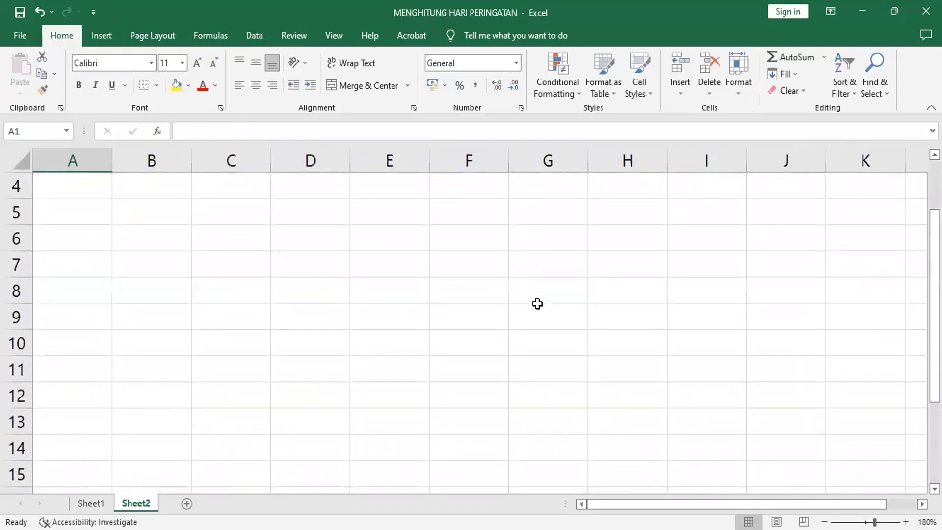
pyautogui.scroll(1, 538, 304)
pyautogui.scroll(-2, 537, 304)
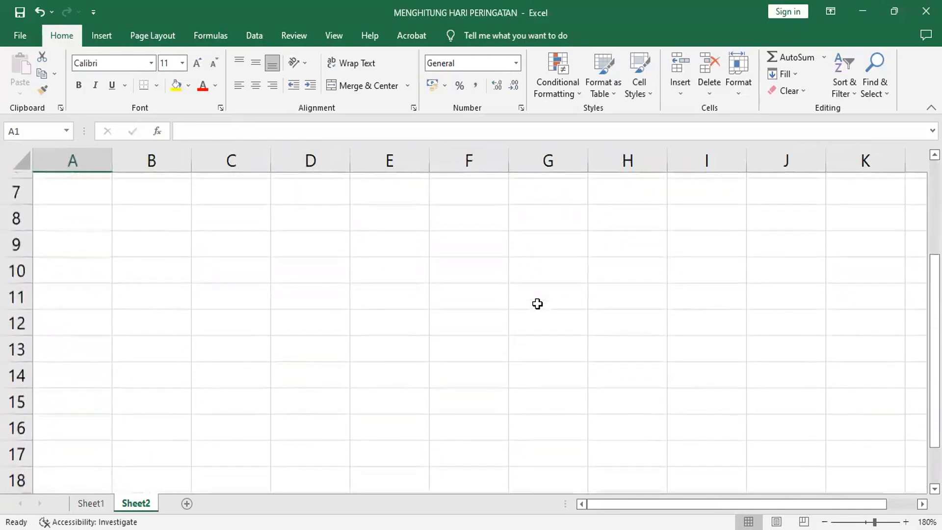
pyautogui.scroll(1, 538, 304)
pyautogui.scroll(1, 538, 304)
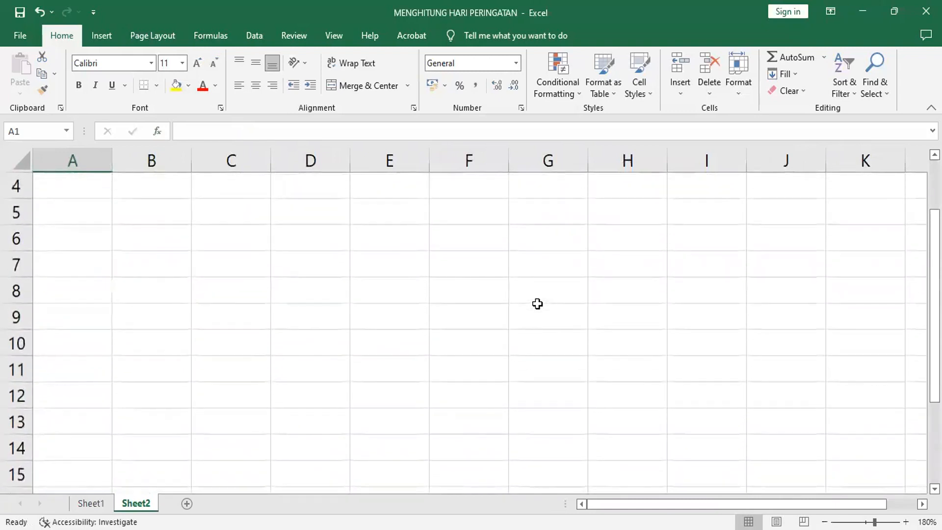
pyautogui.scroll(-1, 471, 324)
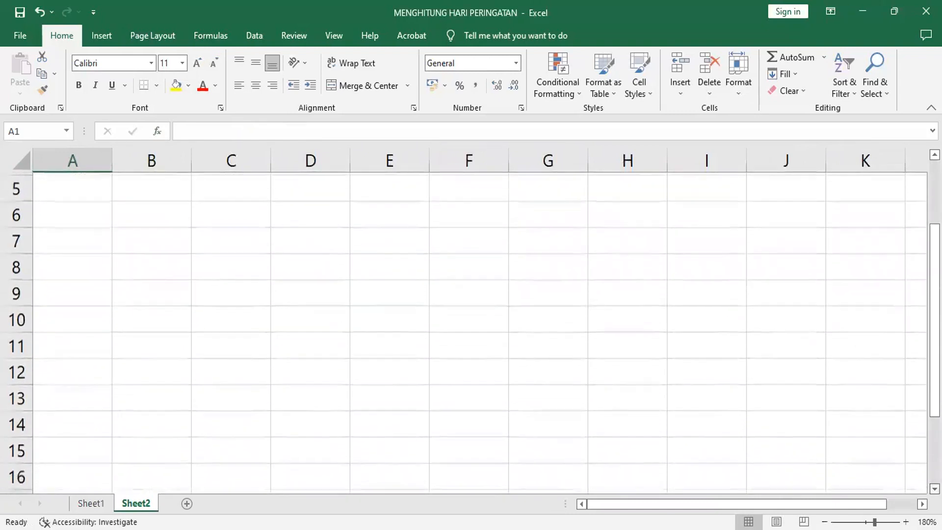
# Enter 0 and 1 in cells F5 and F6 and continue the series down to 6 in F11
pyautogui.click(459, 189)
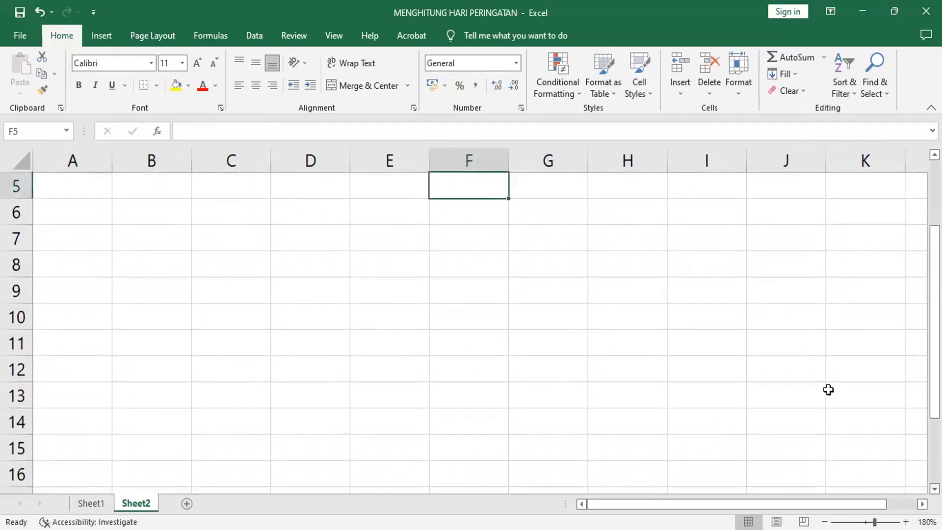
pyautogui.write('0')
pyautogui.press('Return')
pyautogui.write('1')
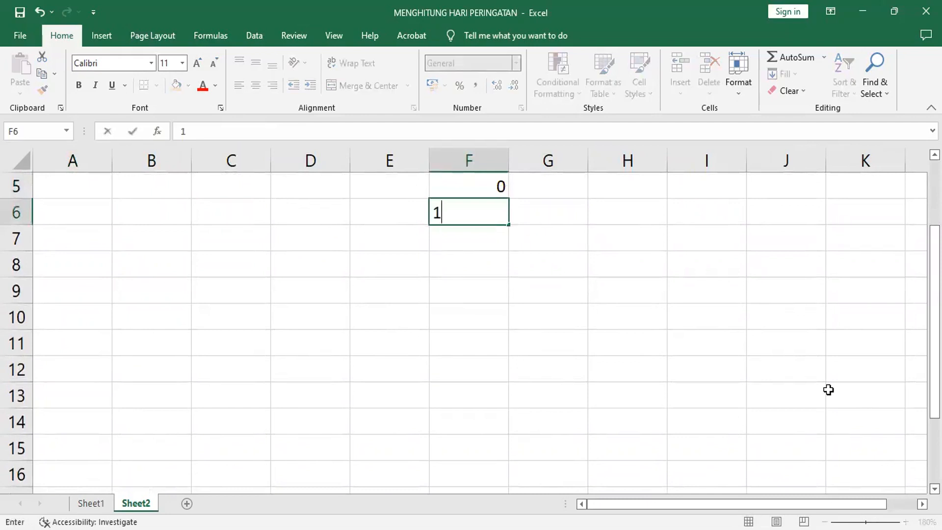
pyautogui.press('Return')
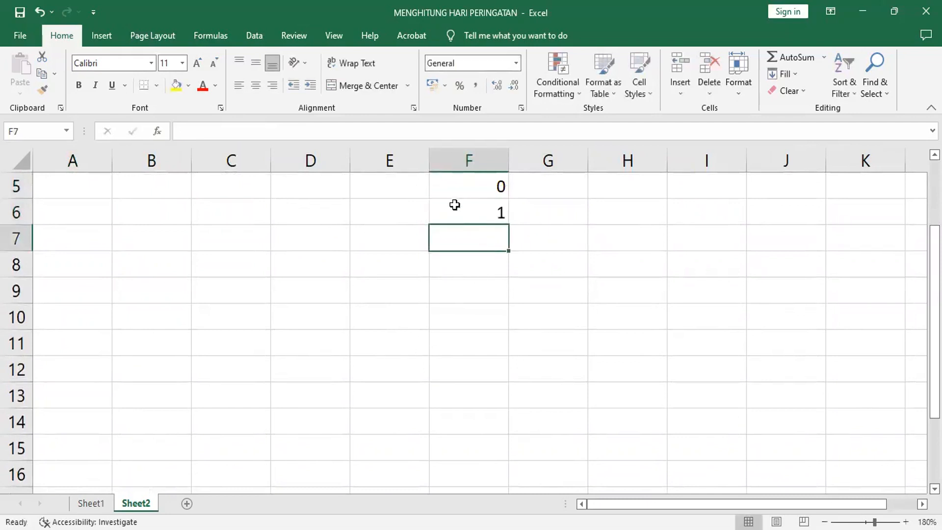
pyautogui.moveTo(472, 185); pyautogui.dragTo(510, 347)
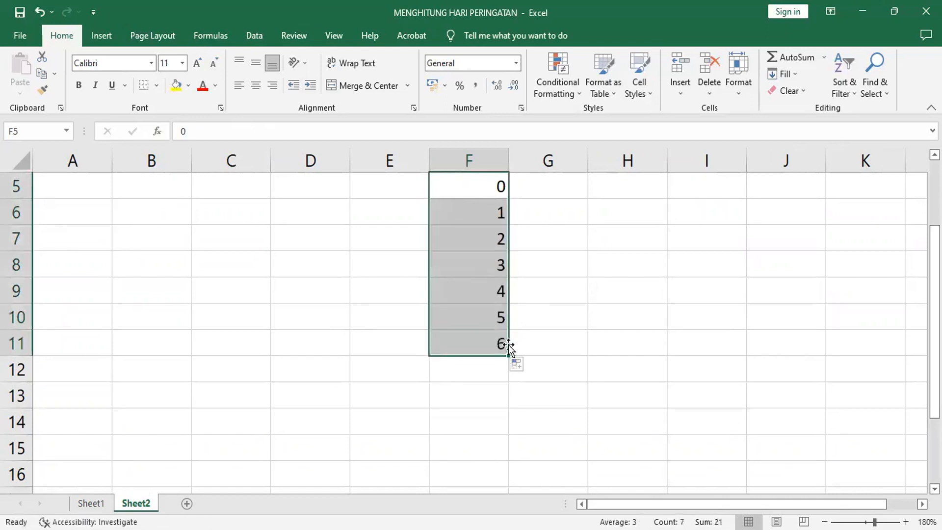
# Enter the day names SABTU, MINGGU and SENIN in cells G5 to G7, beside numbers 0 to 2
pyautogui.click(540, 190)
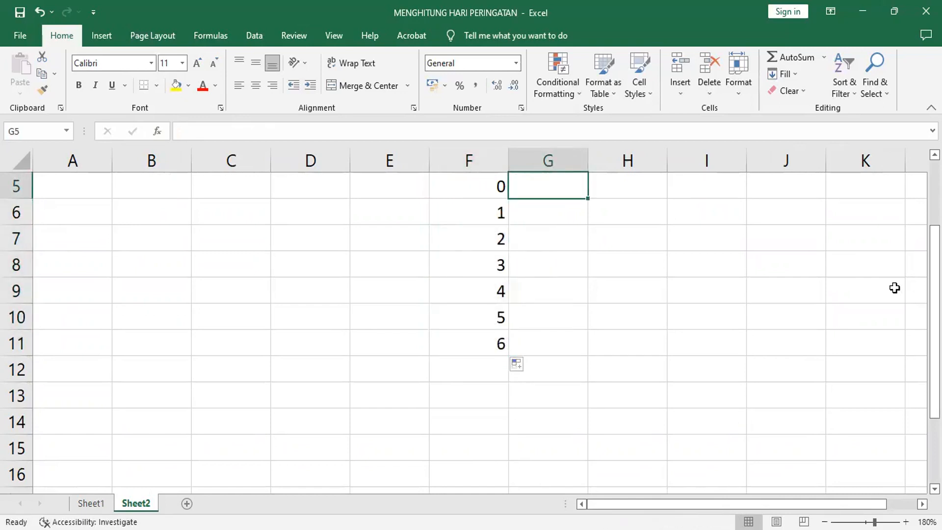
pyautogui.write('sa')
pyautogui.press('BackSpace')
pyautogui.press('BackSpace')
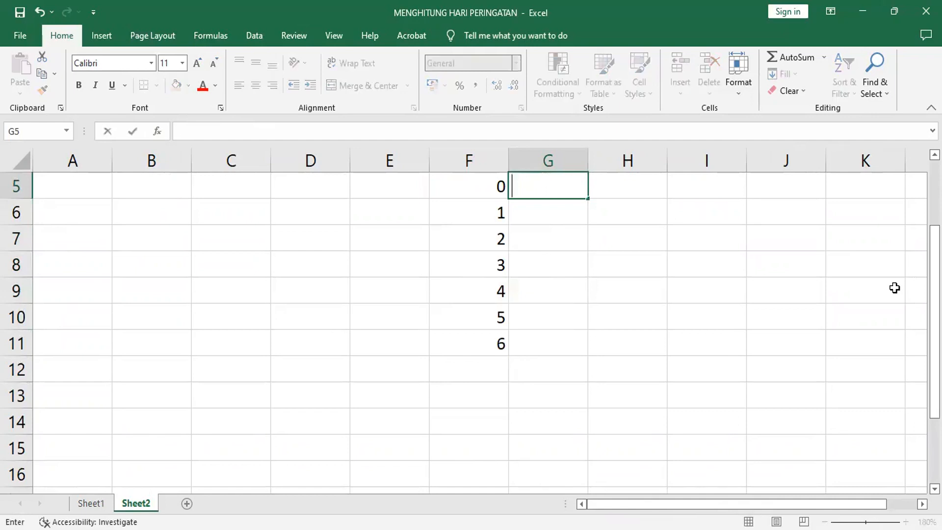
pyautogui.write('SABTU')
pyautogui.press('Return')
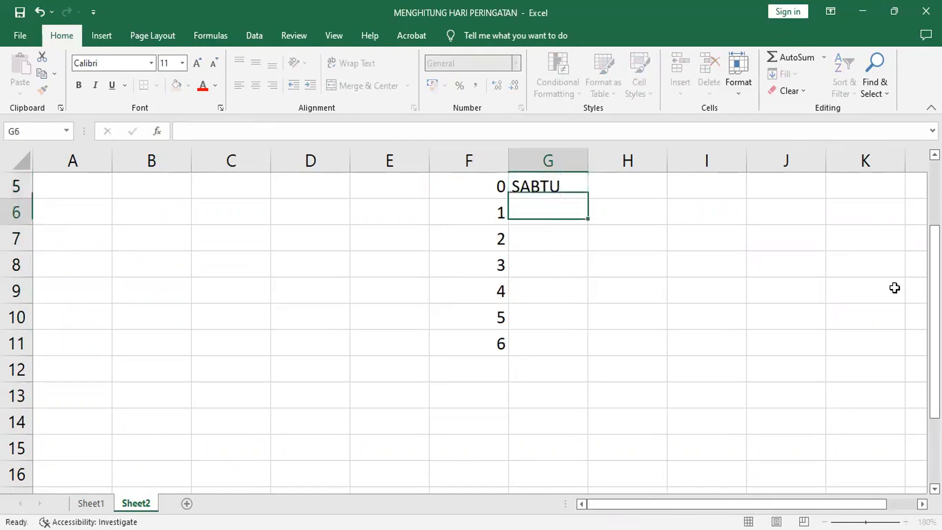
pyautogui.write('MINGGU')
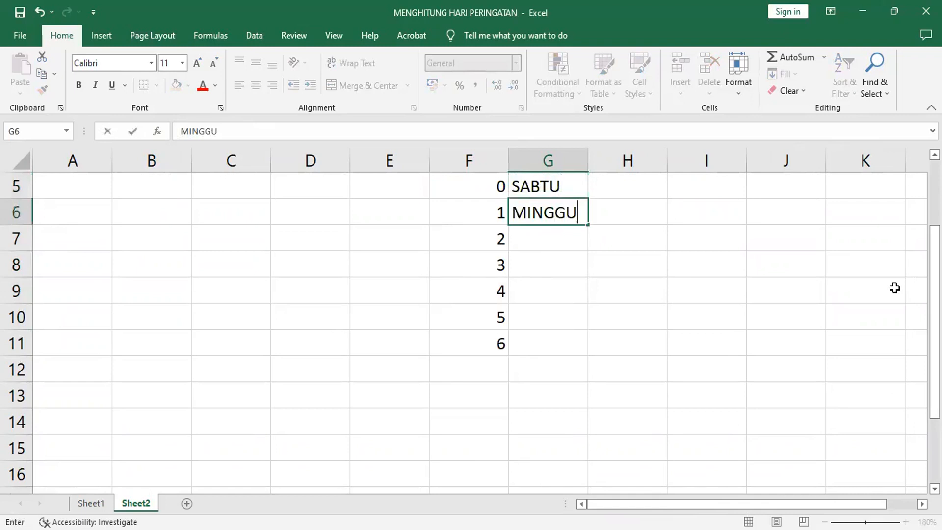
pyautogui.press('Return')
pyautogui.write('SENIN')
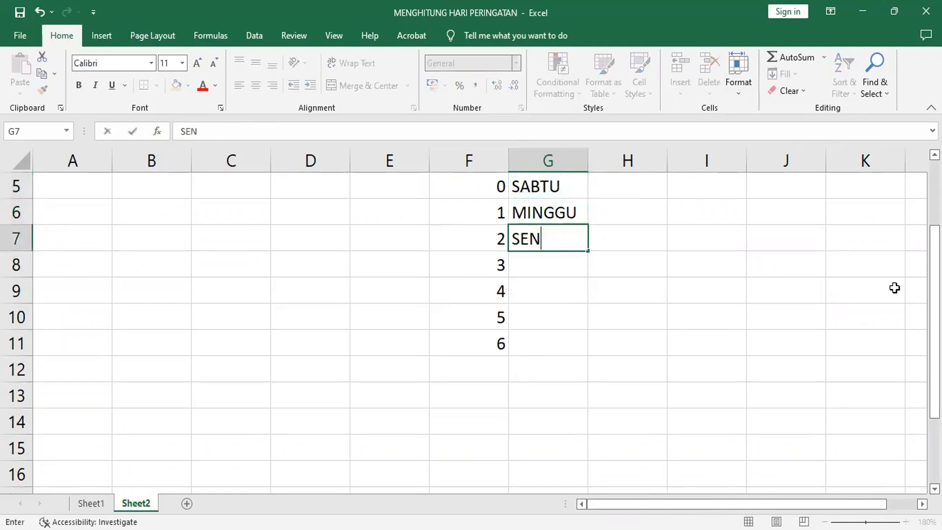
pyautogui.press('Return')
# Enter SELASA, RAB, KAMIS and JUMAT in cells G8 to G11, beside numbers 3 to 6
pyautogui.write('SELASA')
pyautogui.press('Return')
pyautogui.write('RAB')
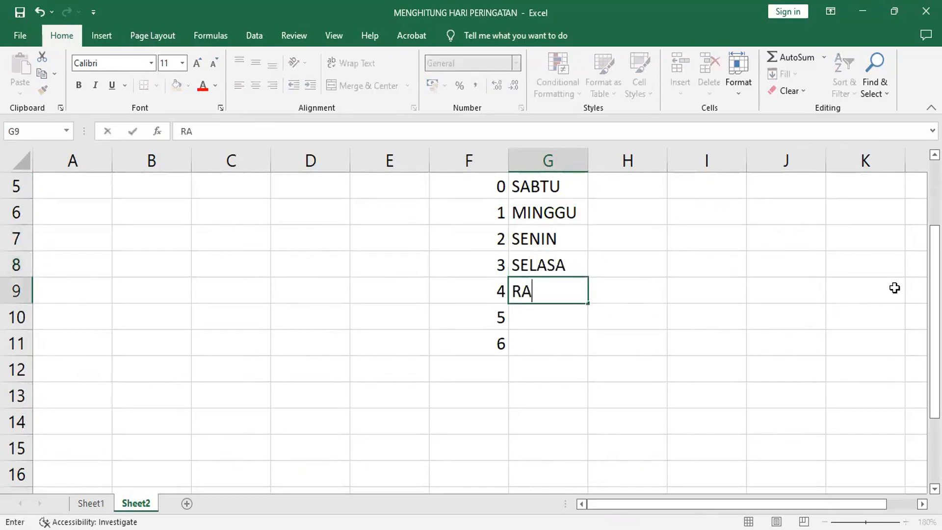
pyautogui.press('Return')
pyautogui.write('KAMIS')
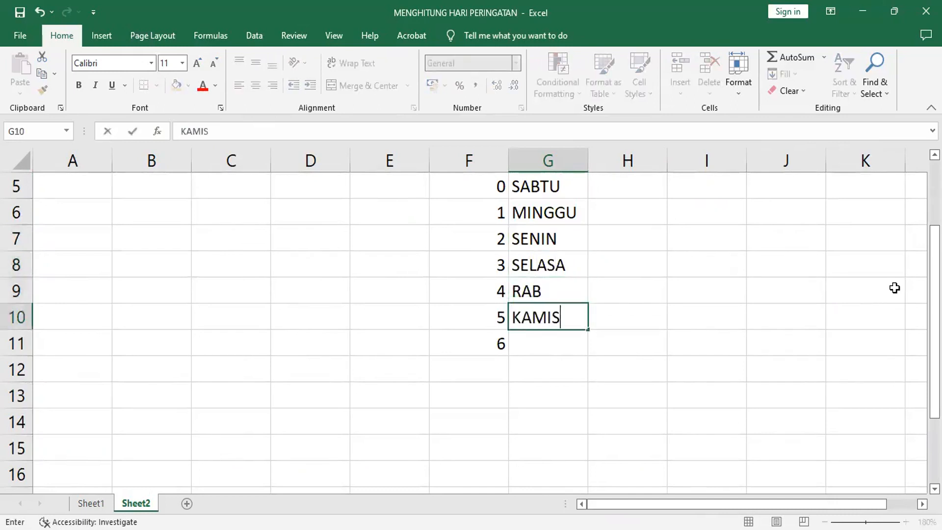
pyautogui.press('Return')
pyautogui.write('JUMAT')
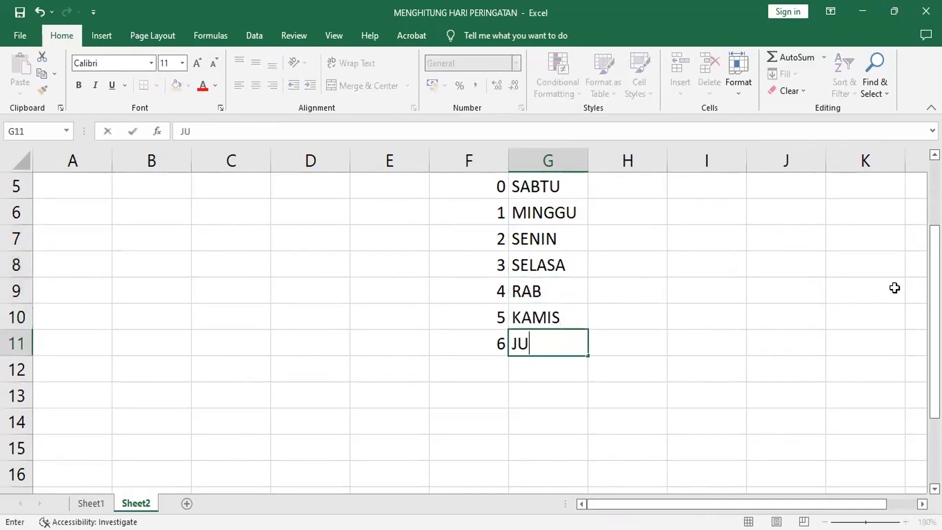
pyautogui.press('Return')
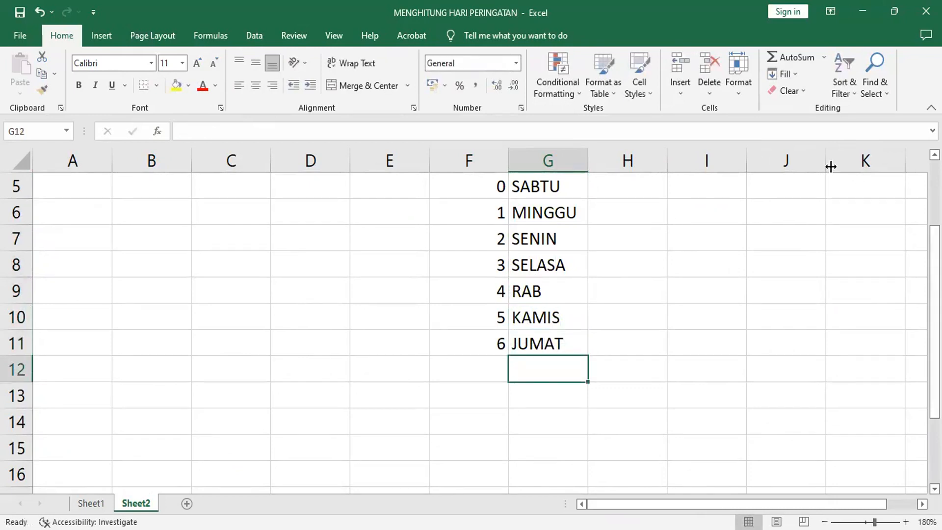
# Examine the list in F5:G11 that pairs each number with its day name
pyautogui.scroll(2, 852, 468)
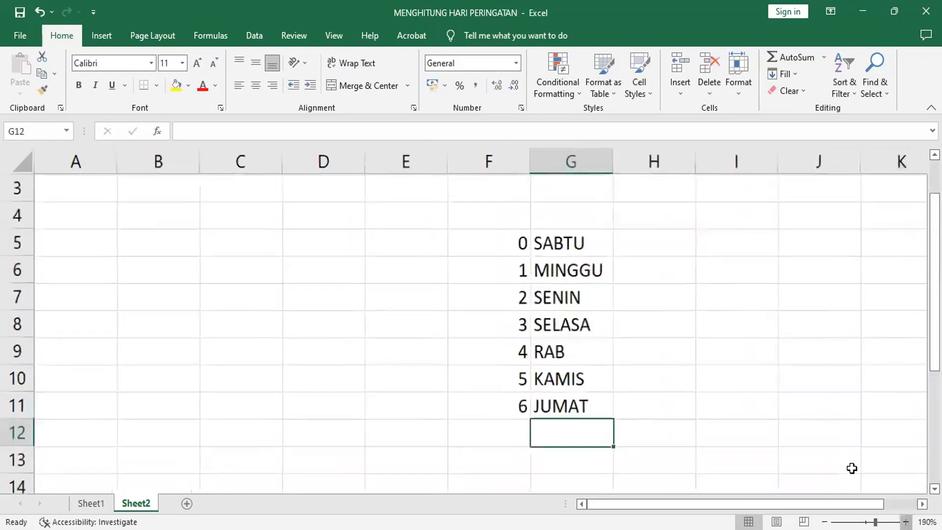
pyautogui.scroll(1, 852, 468)
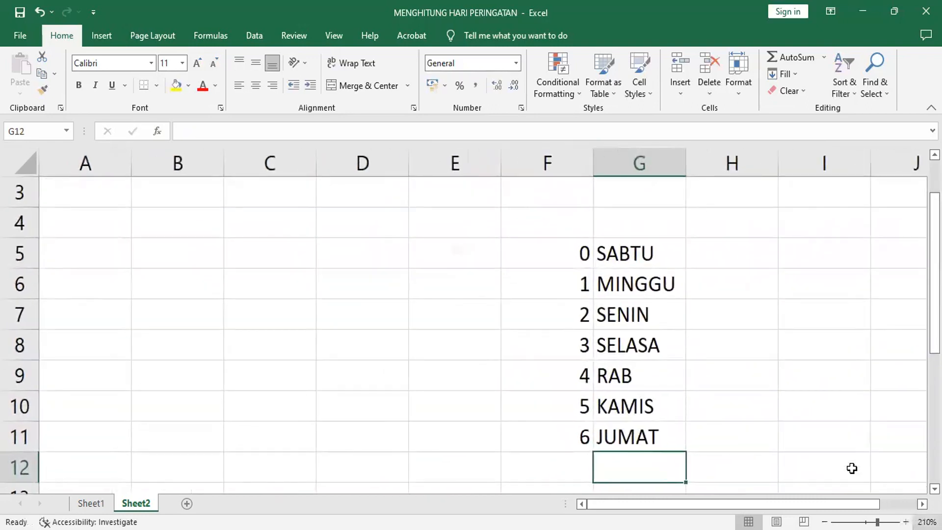
pyautogui.hscroll(3, 852, 468)
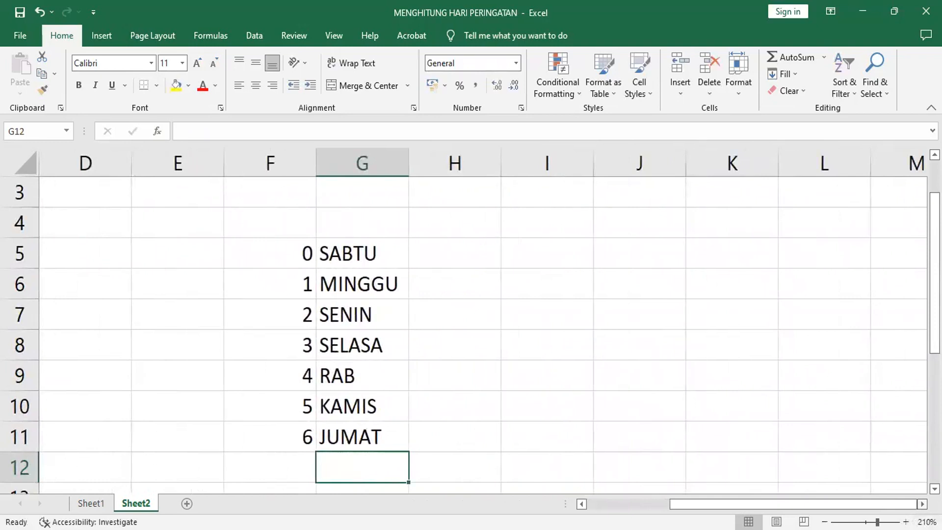
pyautogui.scroll(-1, 484, 375)
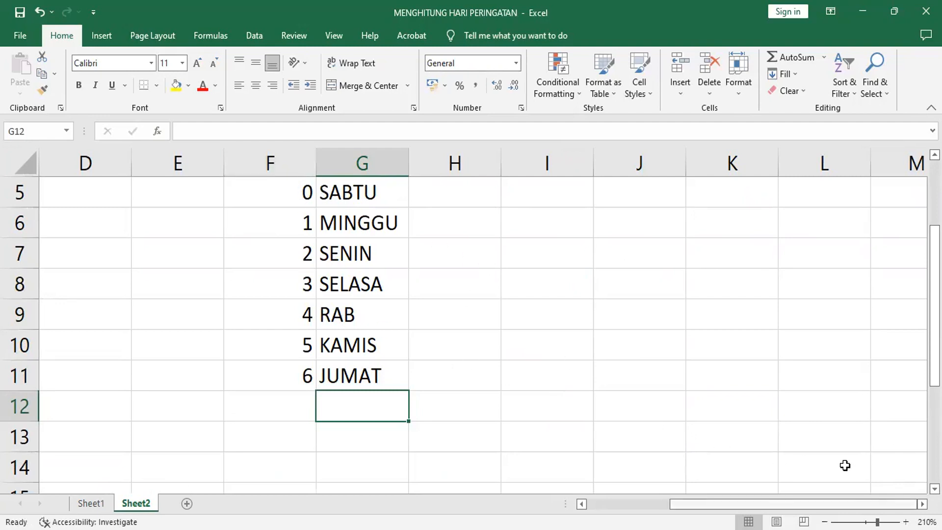
pyautogui.click(906, 522)
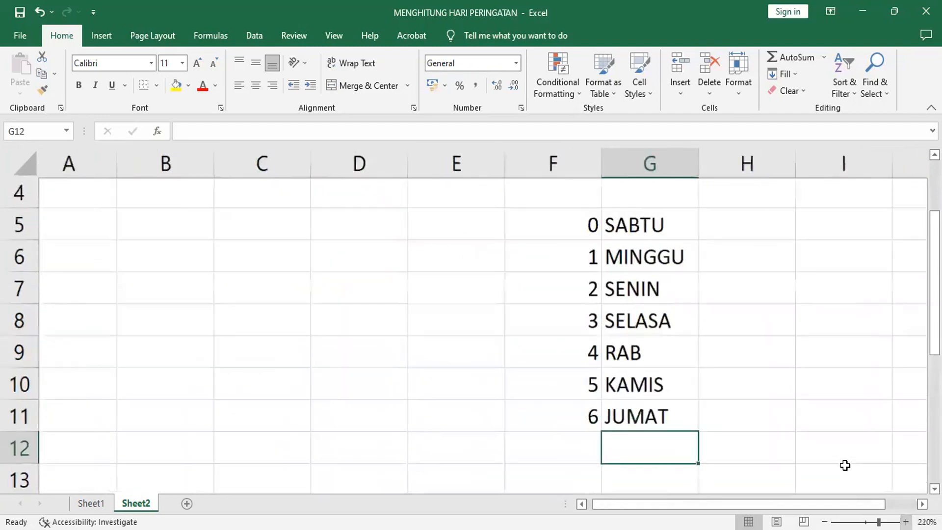
pyautogui.hscroll(4, 845, 465)
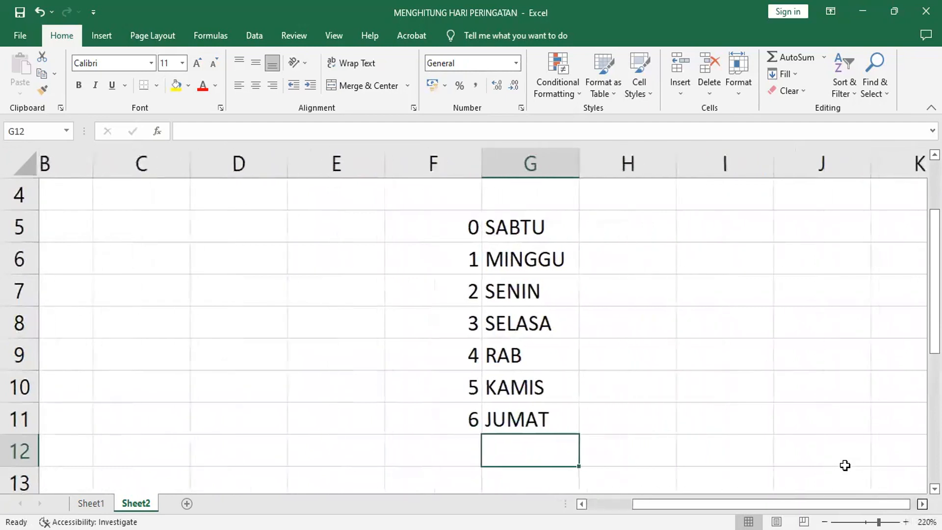
pyautogui.hscroll(1, 845, 465)
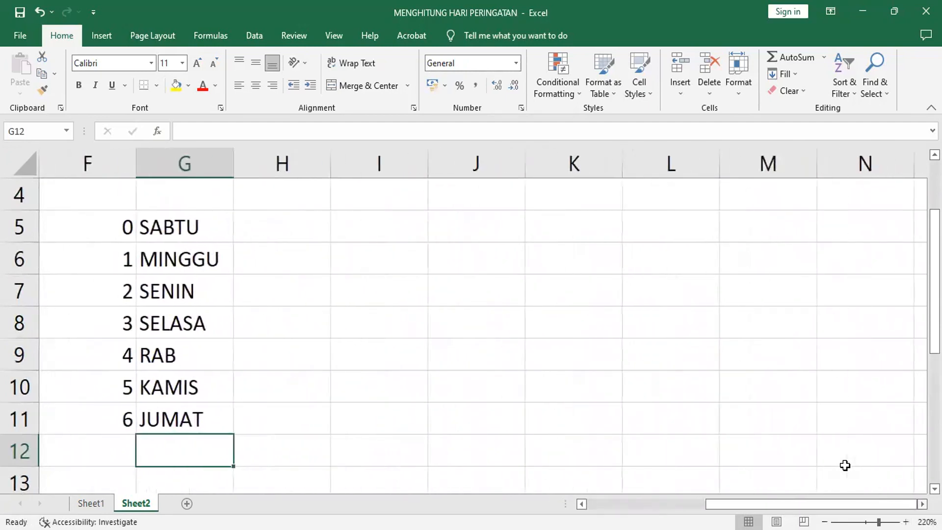
pyautogui.scroll(-1, 845, 465)
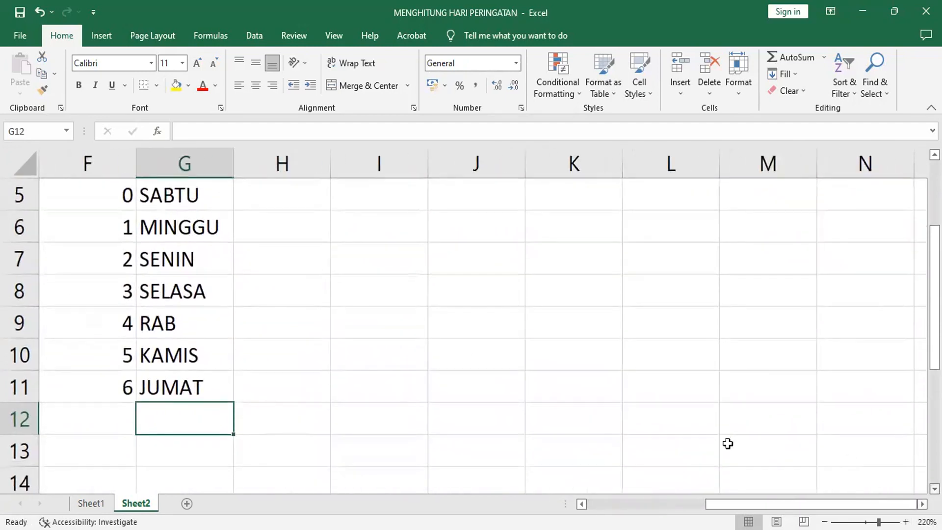
pyautogui.click(412, 228)
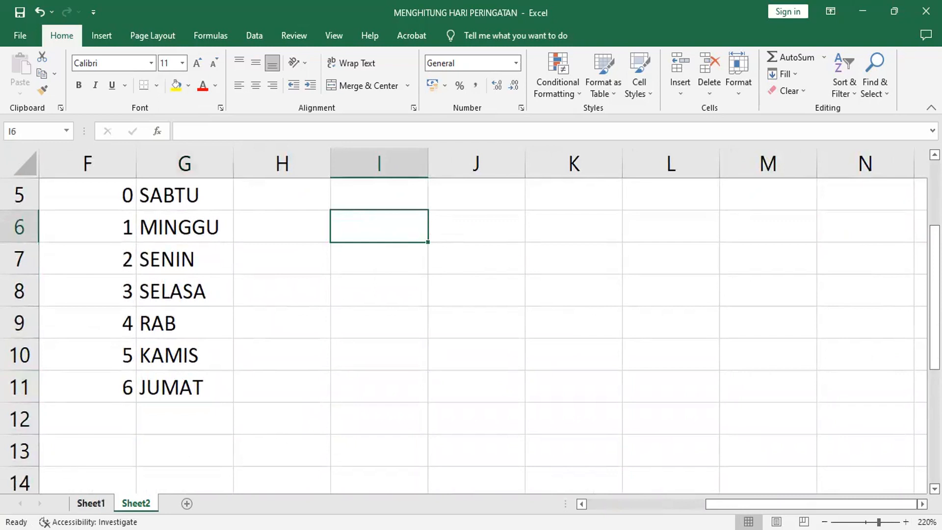
# Copy the date serial number from E8 on Sheet1 into I5 on Sheet2 and give it yellow fill with bold red text
pyautogui.click(91, 503)
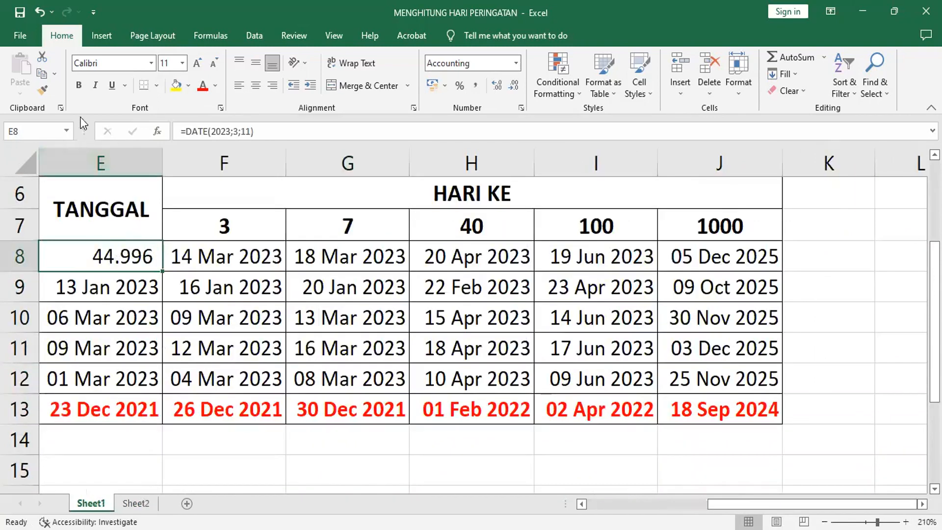
pyautogui.click(42, 76)
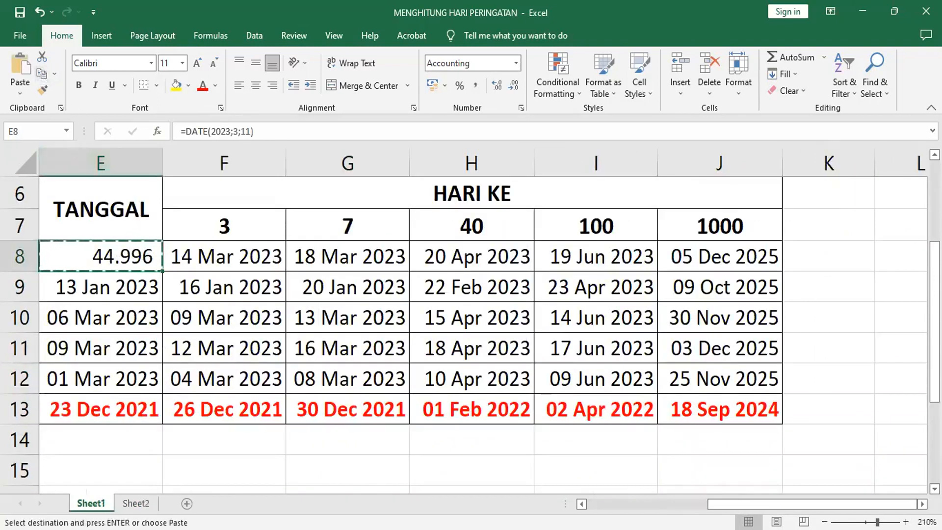
pyautogui.click(136, 503)
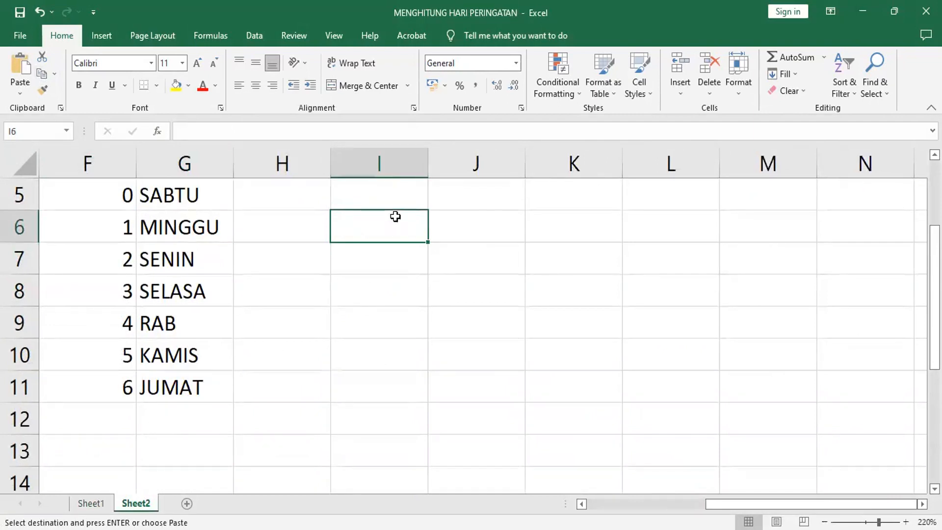
pyautogui.click(395, 189)
pyautogui.click(25, 58)
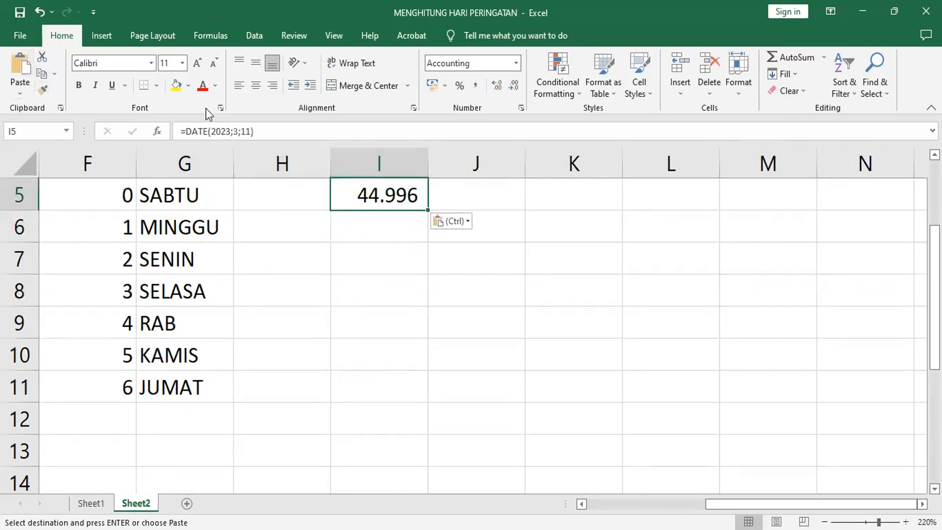
pyautogui.click(174, 85)
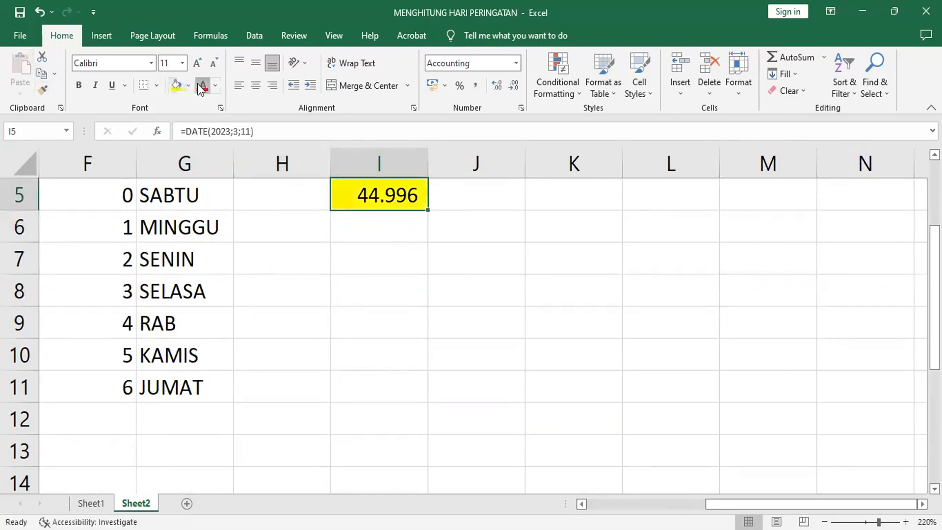
pyautogui.click(201, 87)
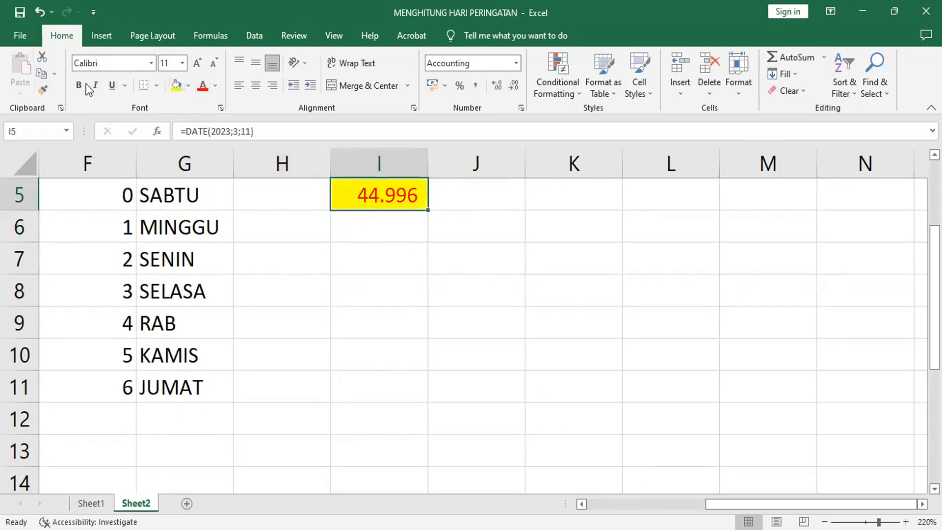
# Enter the heading "RUMUS MOD" in cell I7
pyautogui.click(369, 256)
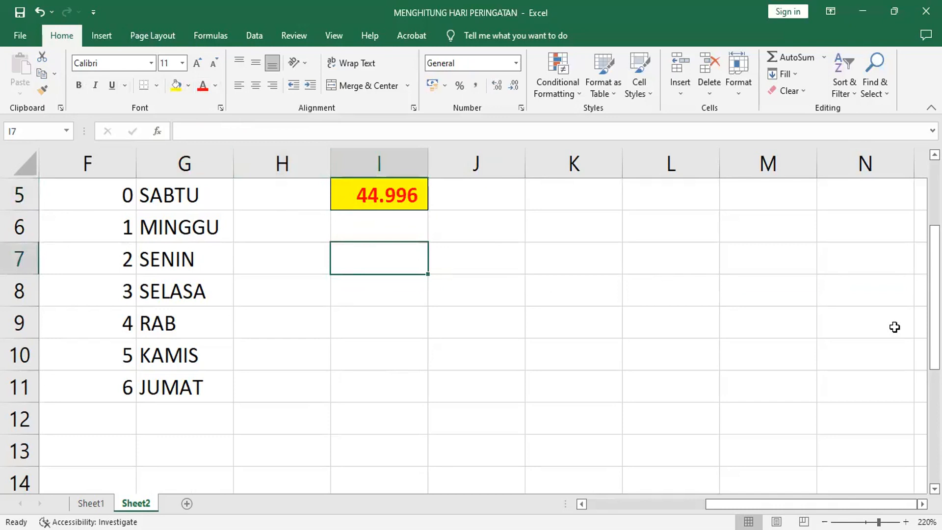
pyautogui.write('MOD')
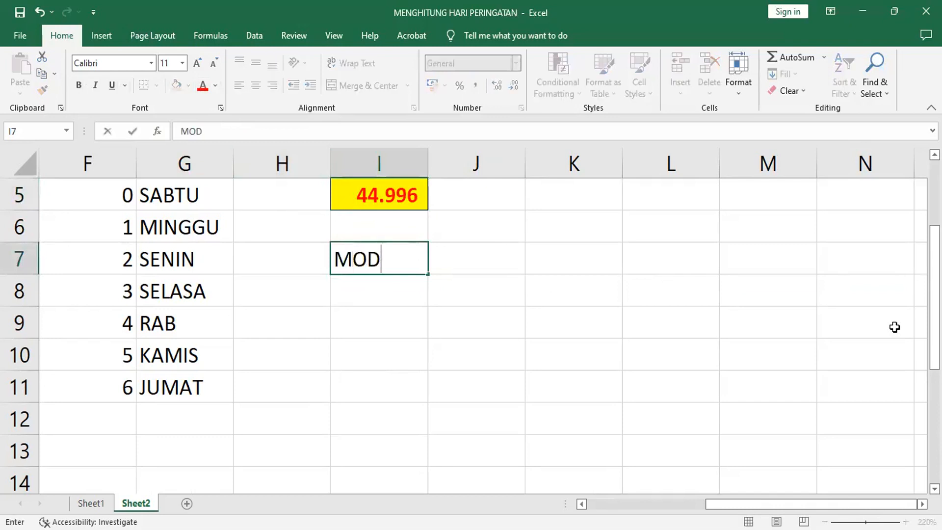
pyautogui.press('BackSpace')
pyautogui.press('BackSpace')
pyautogui.press('BackSpace')
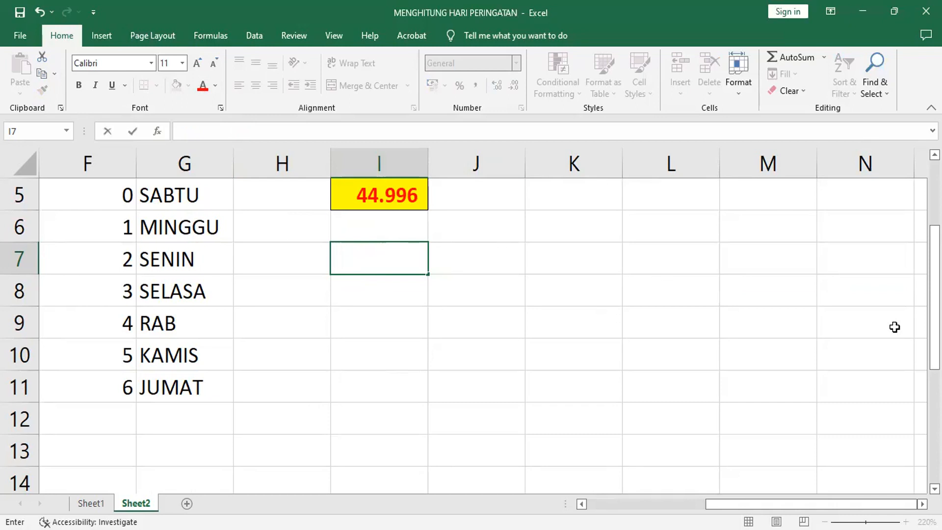
pyautogui.write('RUMUS MOD')
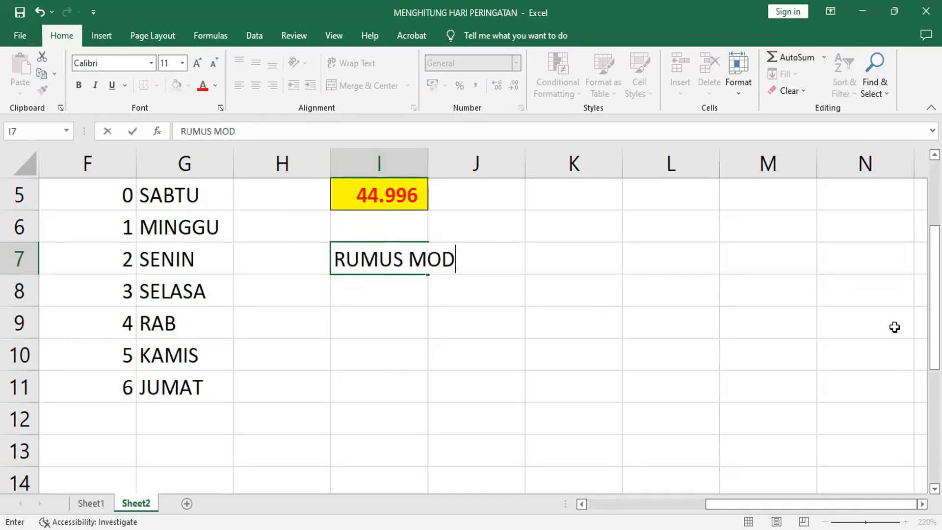
pyautogui.press('Return')
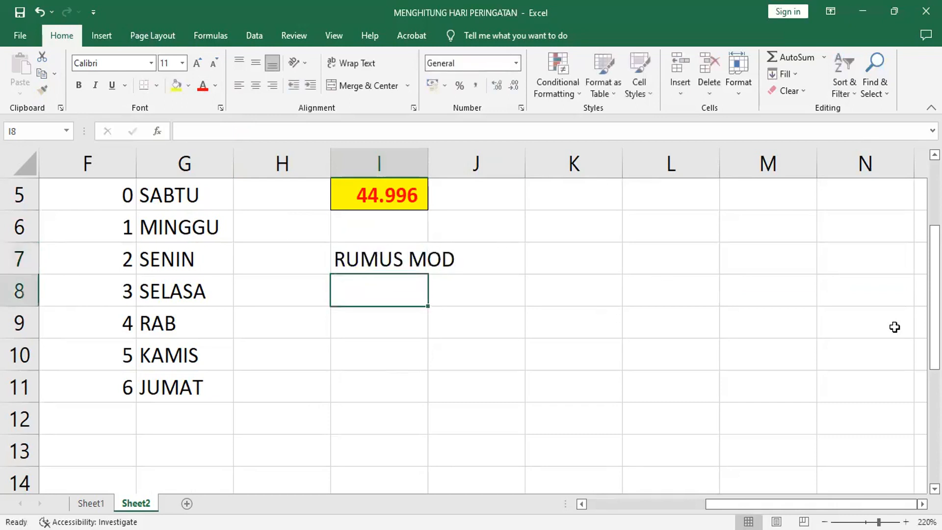
# Enter the explanation "untuk mencari SISA HASIL PEMBAGIAN" in cell I8 and the label "contoh :" in I9
pyautogui.write('s')
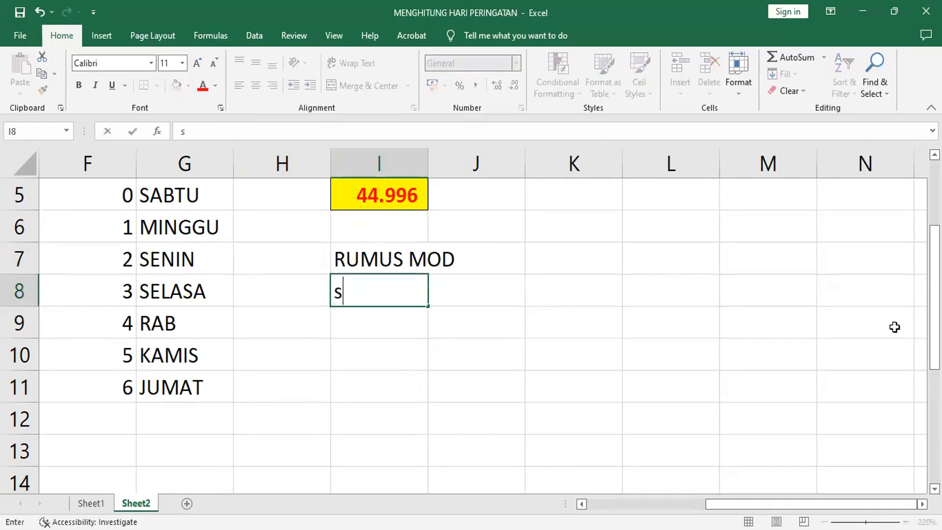
pyautogui.press('BackSpace')
pyautogui.write('untuk mencari ')
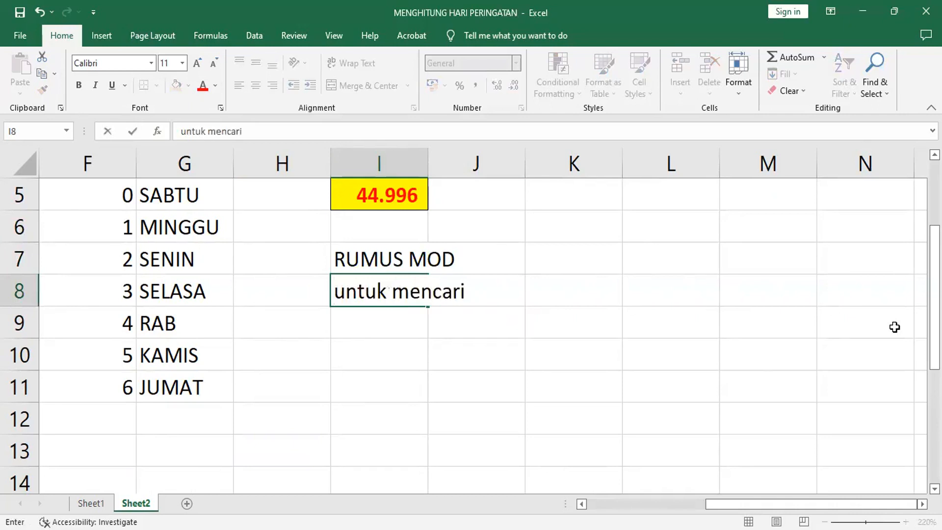
pyautogui.write('SISA HASIL')
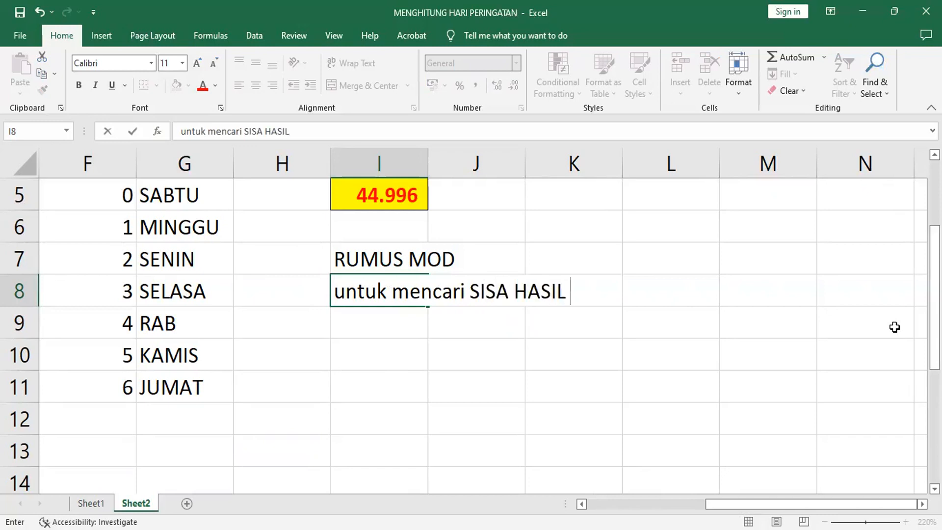
pyautogui.write(' PEMBAGIAN')
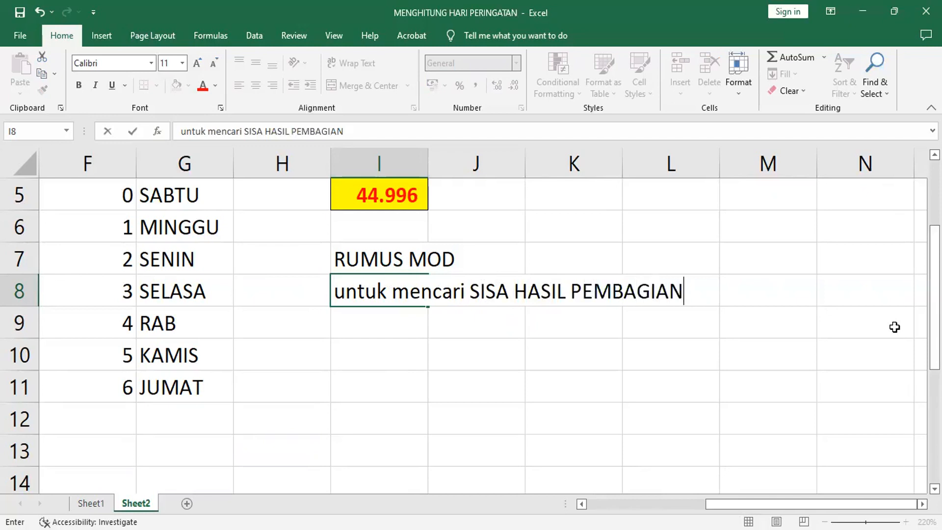
pyautogui.press('Return')
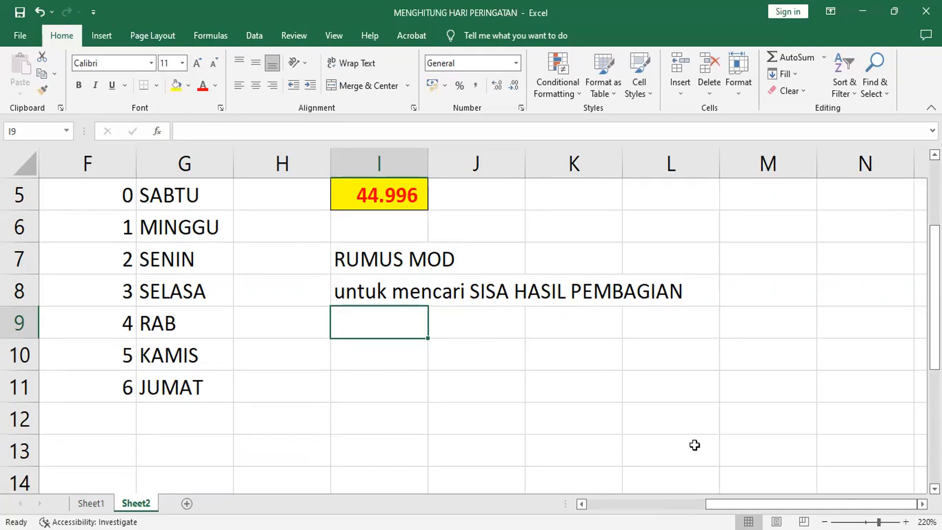
pyautogui.write('contoh :')
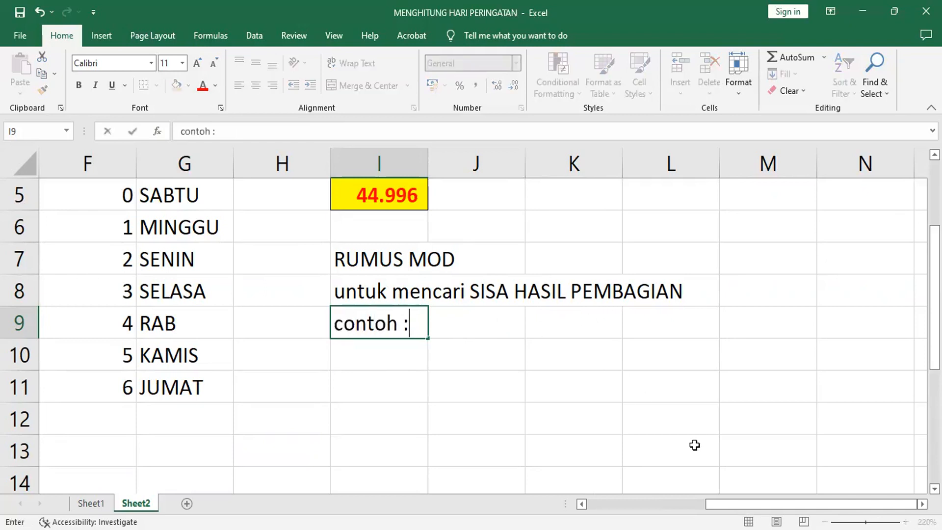
pyautogui.press('Return')
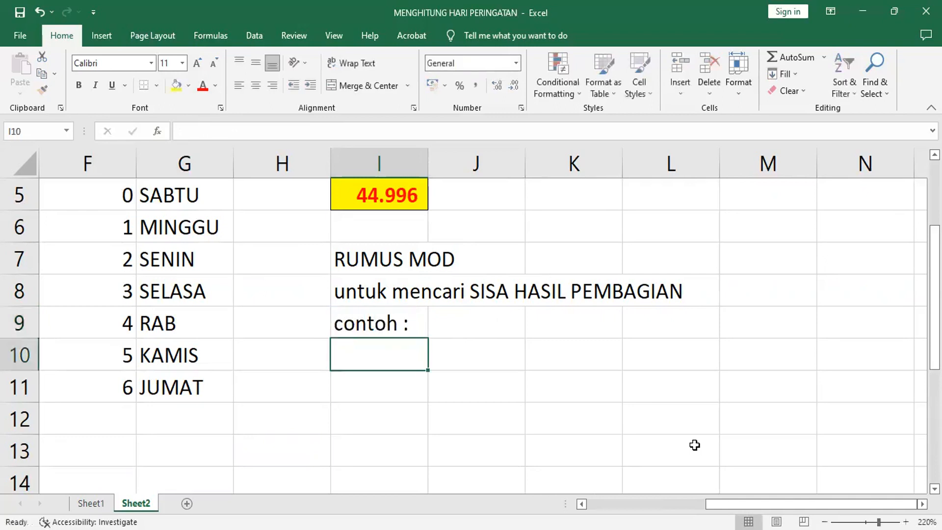
# Enter the column headers "pembilang" in I10 and "penyebut" in J10 for the example table
pyautogui.write('pembilang')
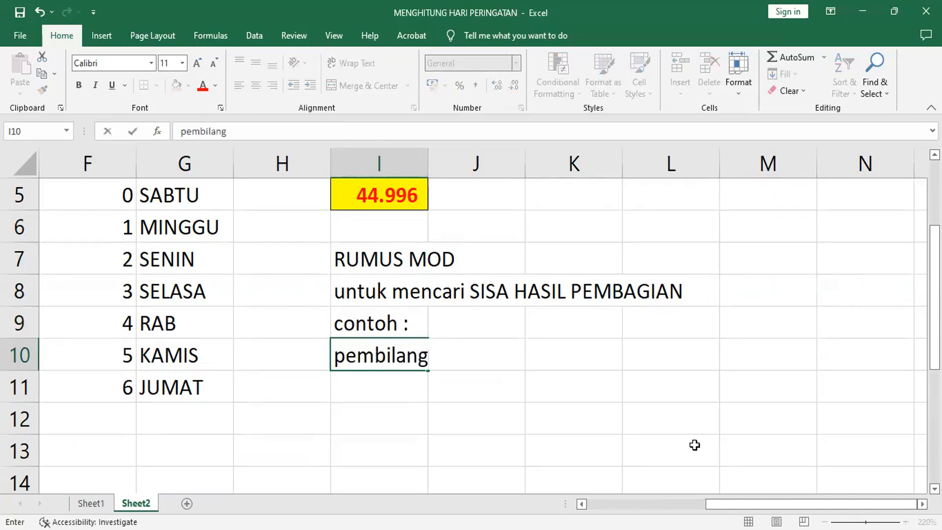
pyautogui.press('Tab')
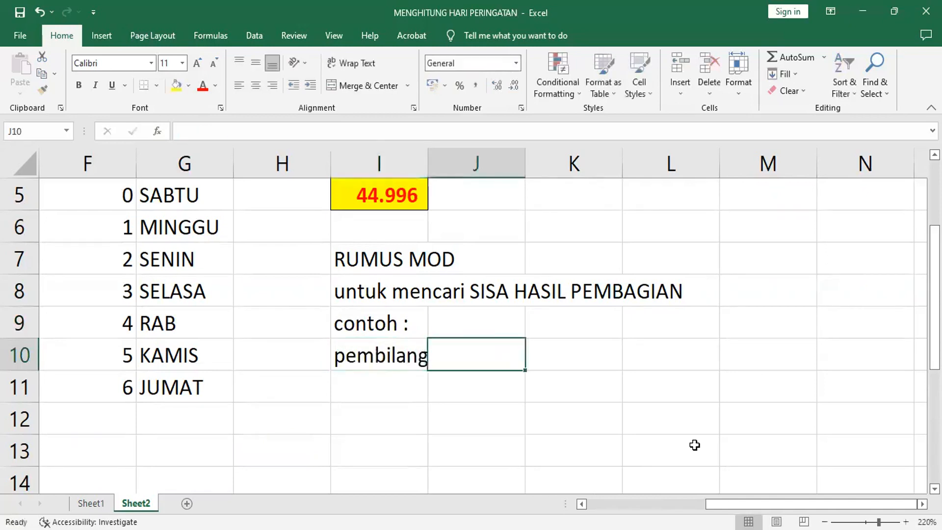
pyautogui.write('pene')
pyautogui.press('BackSpace')
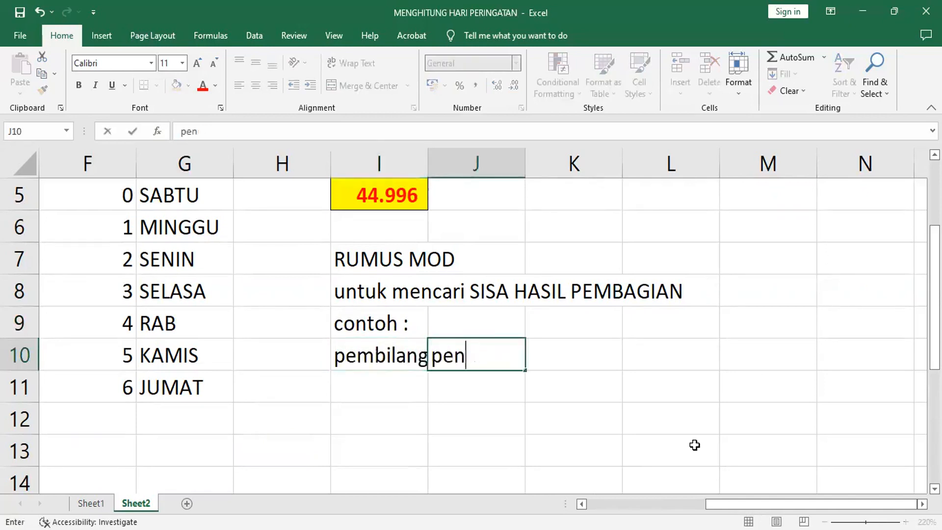
pyautogui.write('e')
pyautogui.press('BackSpace')
pyautogui.write('yebut')
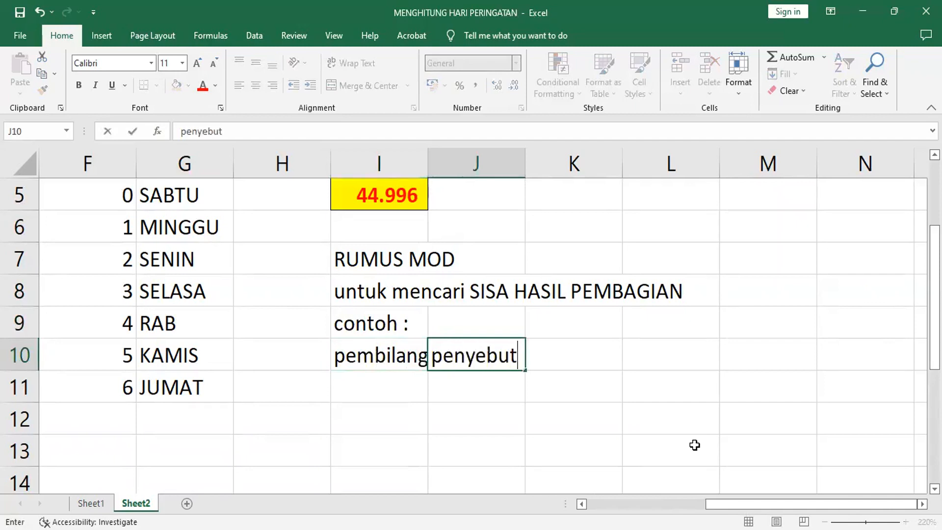
pyautogui.press('Tab')
# Enter "hasil MOD" in K10 as the third header of the example table
pyautogui.write('hasil')
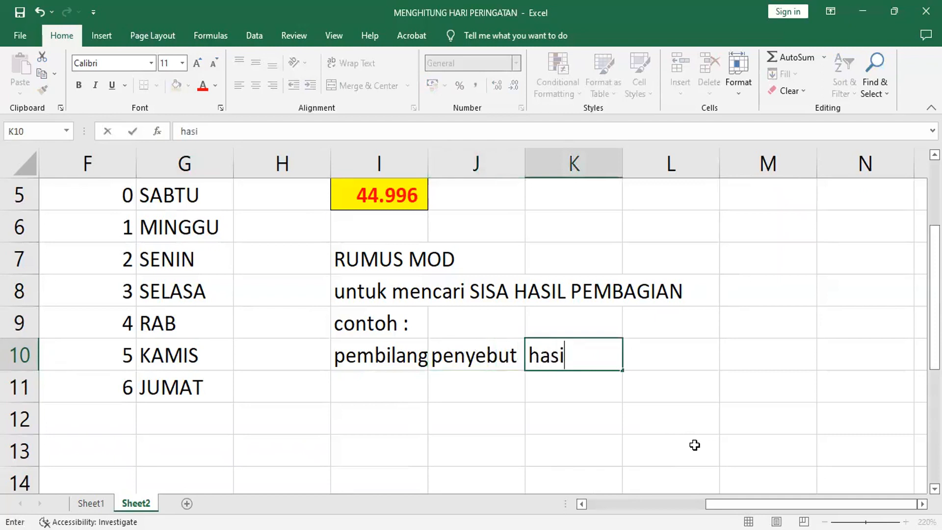
pyautogui.press('Return')
pyautogui.press('Up')
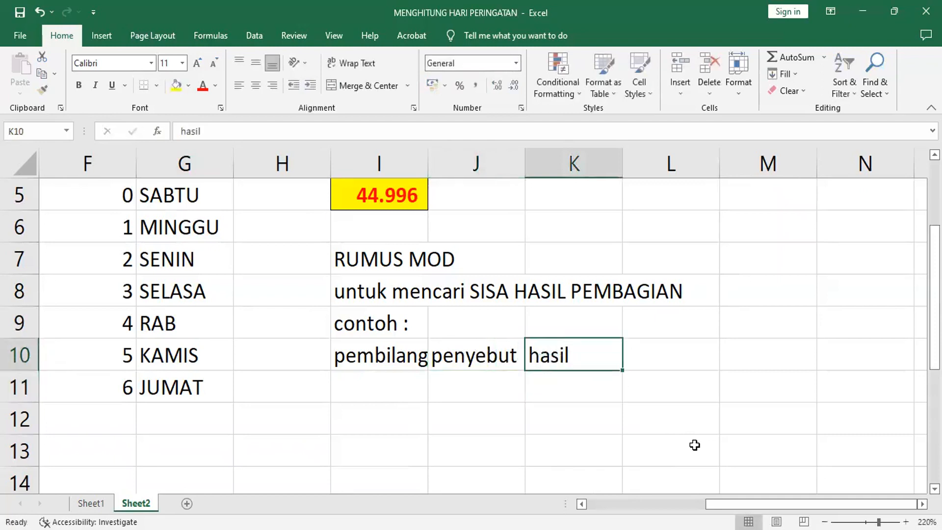
pyautogui.press('F2')
pyautogui.write('mo')
pyautogui.press('BackSpace')
pyautogui.press('BackSpace')
pyautogui.write('MOD')
pyautogui.press('Return')
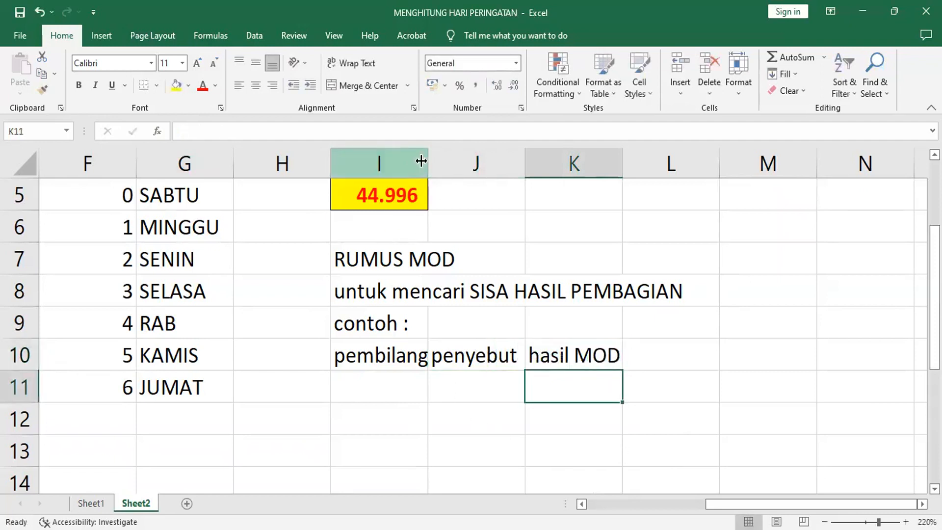
# Widen column I slightly to fit its header and apply all borders to the range I10:K13
pyautogui.moveTo(427, 161); pyautogui.dragTo(440, 169)
pyautogui.moveTo(372, 353); pyautogui.dragTo(592, 456)
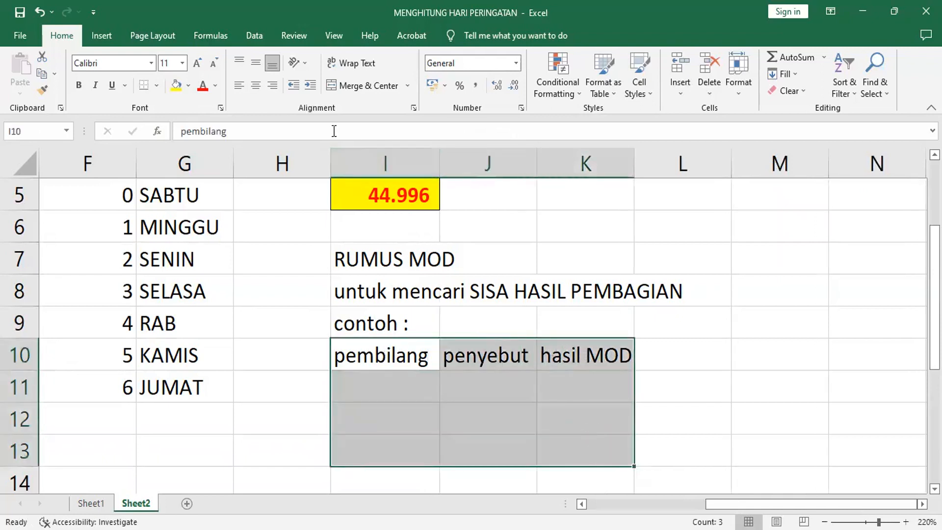
pyautogui.click(157, 86)
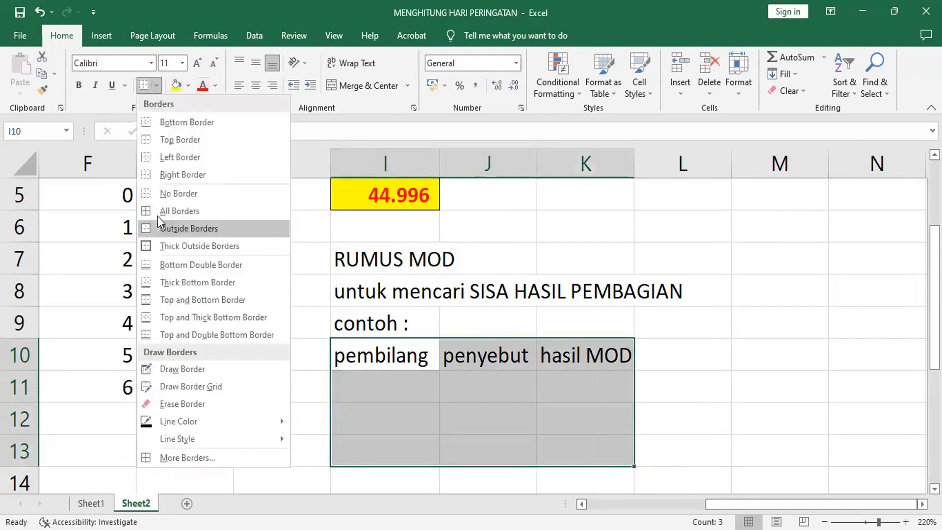
pyautogui.click(164, 211)
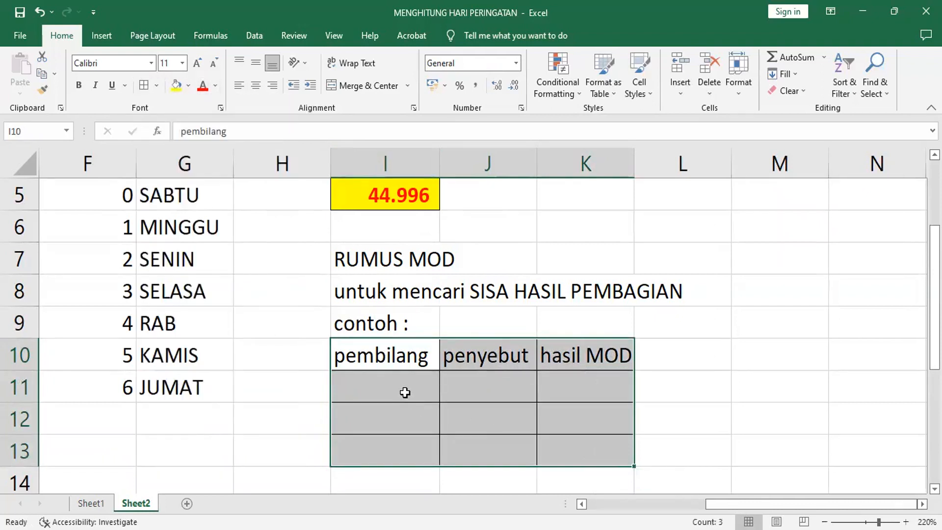
# Enter 50, 33 and 17 in cells I11 to I13 under the pembilang header
pyautogui.click(405, 391)
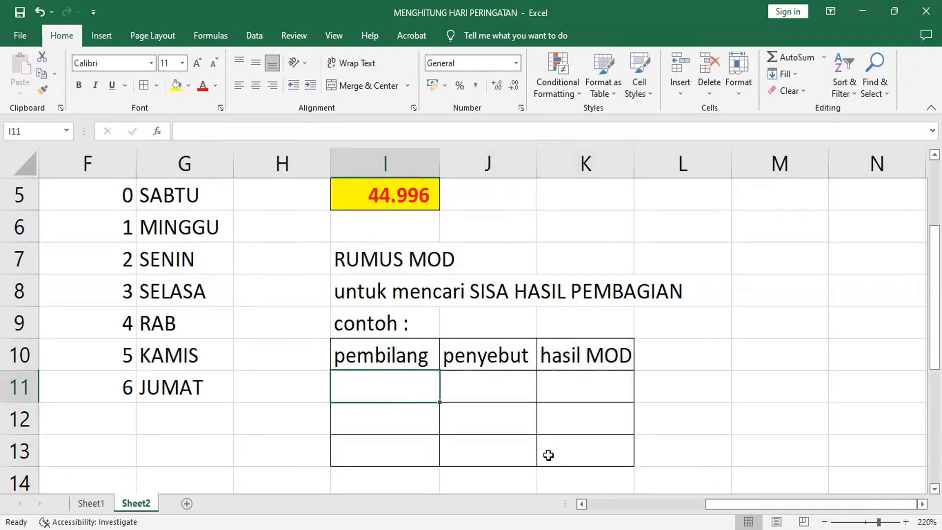
pyautogui.write('50')
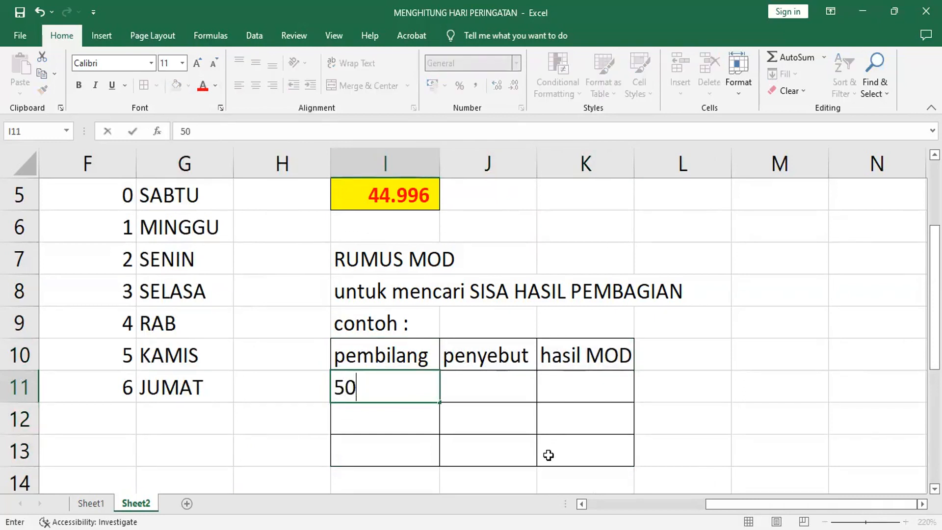
pyautogui.press('Return')
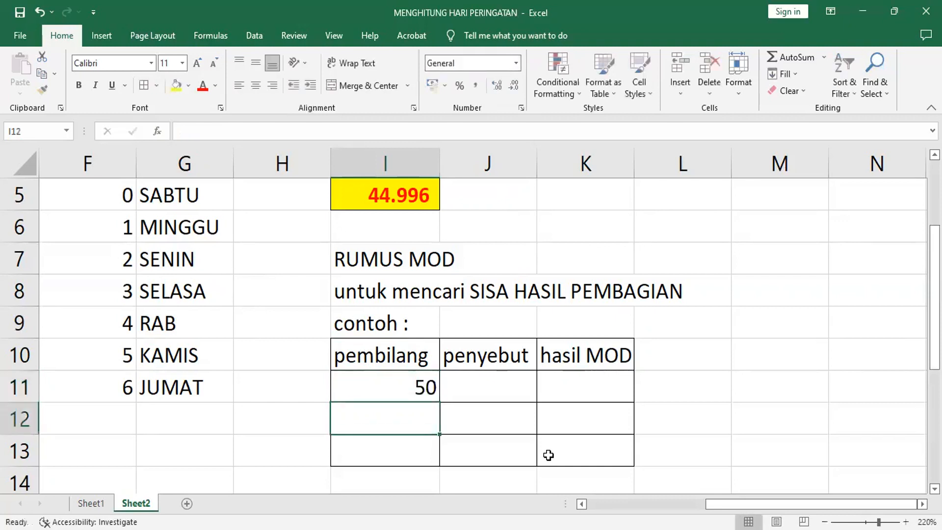
pyautogui.write('3')
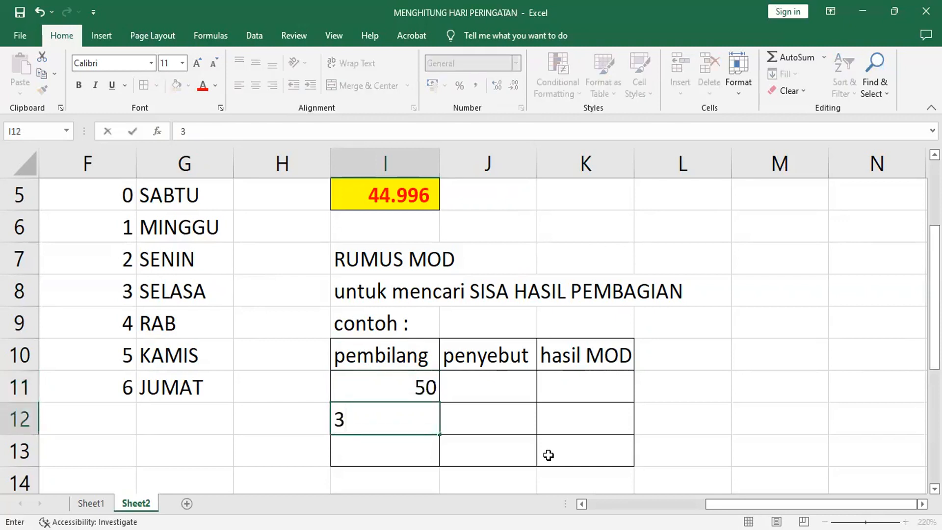
pyautogui.write('3')
pyautogui.press('Return')
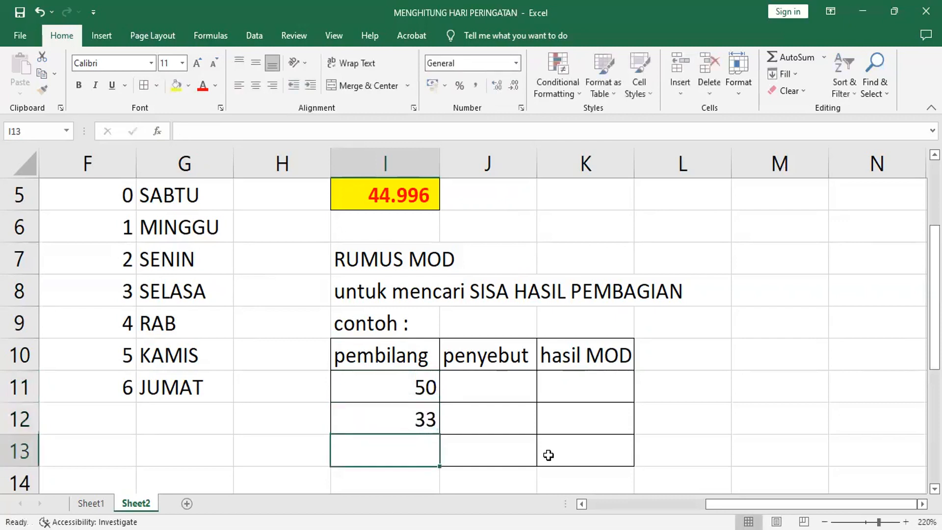
pyautogui.write('17')
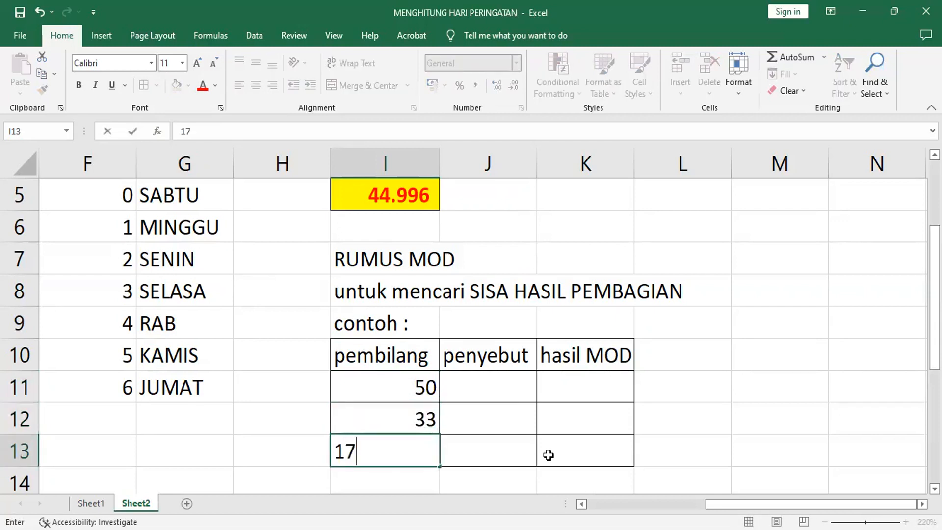
pyautogui.press('Tab')
pyautogui.press('Up')
pyautogui.press('Up')
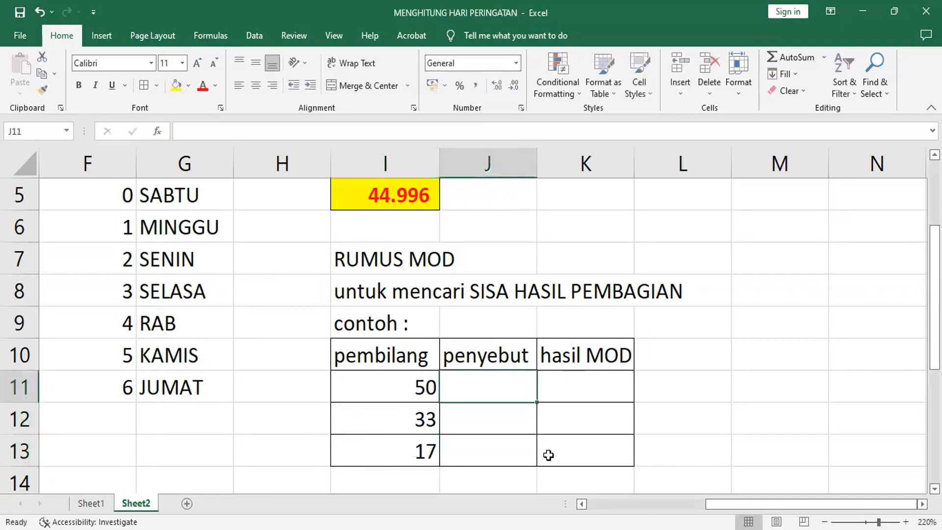
# Enter 10 in each of the cells J11 to J13 under the penyebut header
pyautogui.write('10')
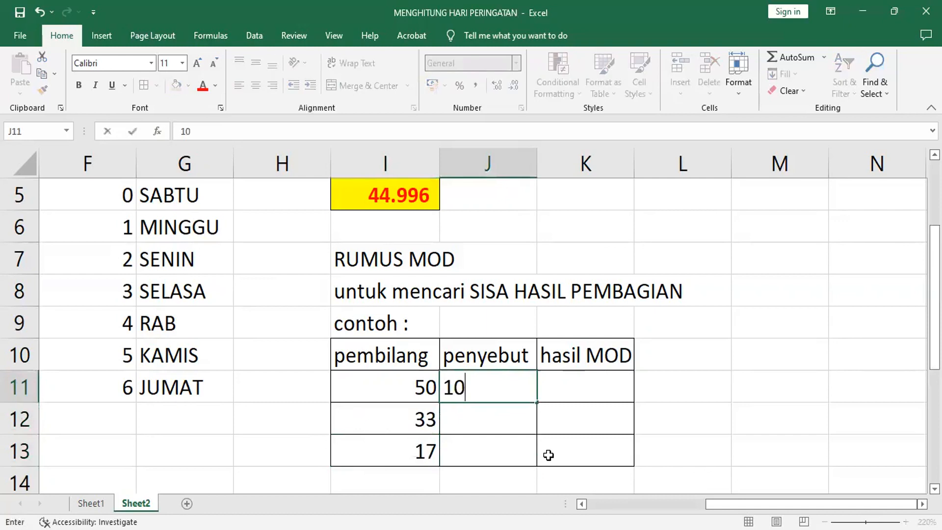
pyautogui.press('Tab')
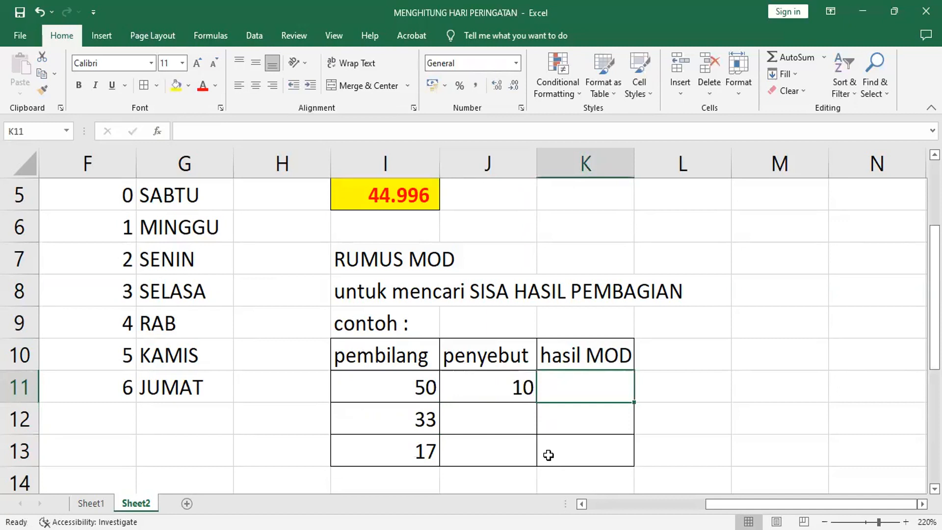
pyautogui.press('Left')
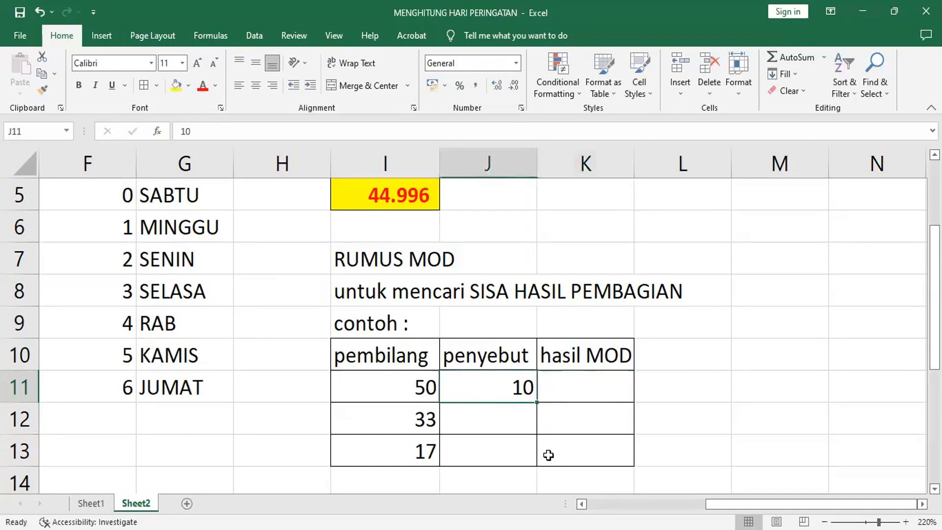
pyautogui.press('Down')
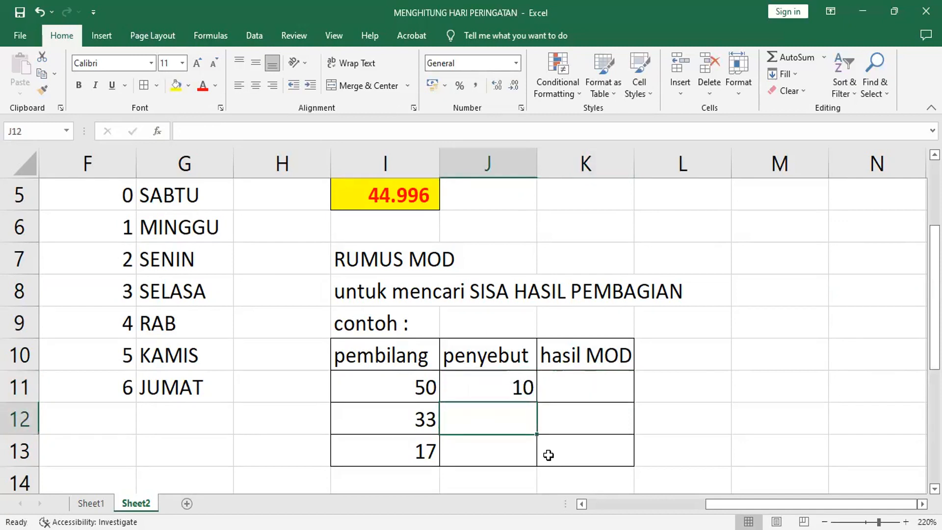
pyautogui.write('10')
pyautogui.press('Return')
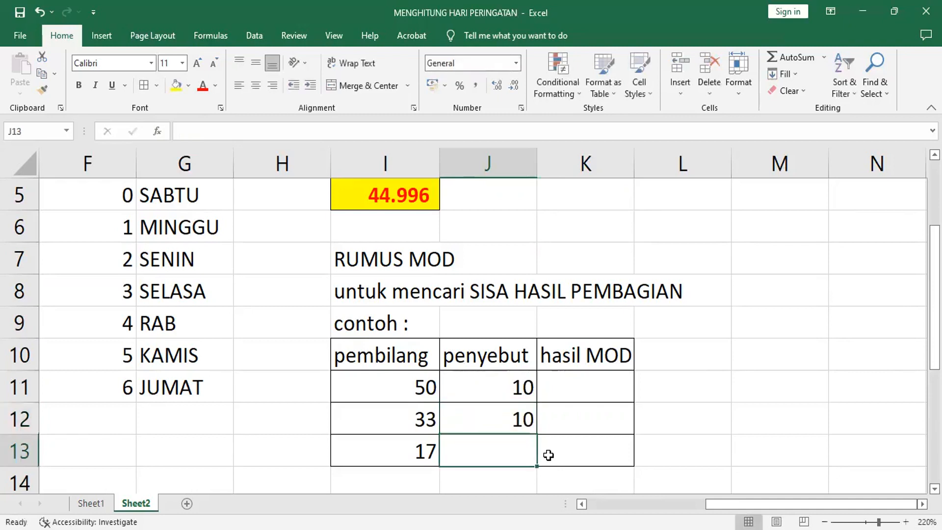
pyautogui.write('10')
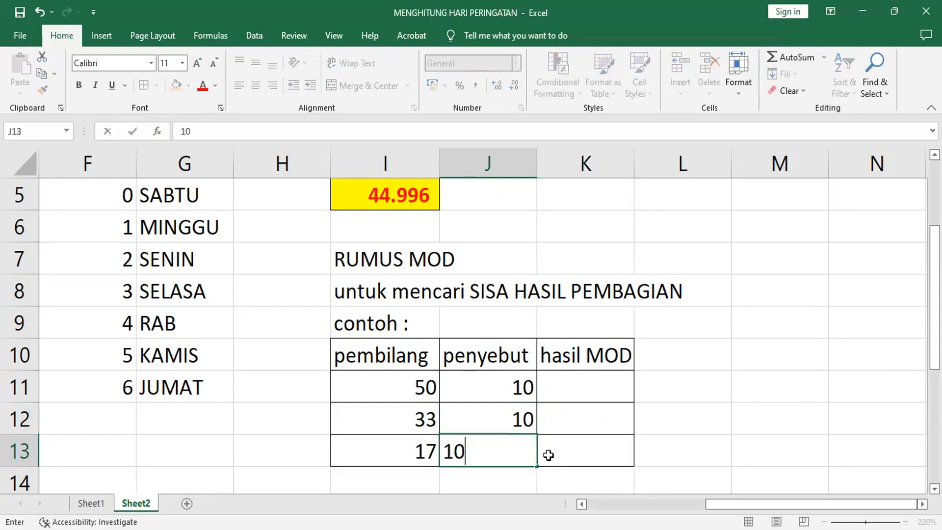
pyautogui.click(549, 455)
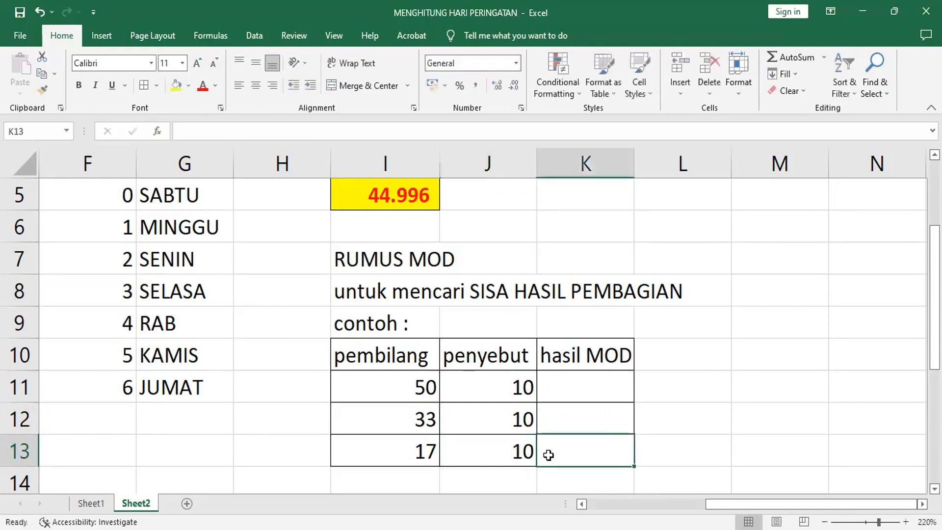
# Search for the MOD function and insert it in cell K11
pyautogui.click(593, 390)
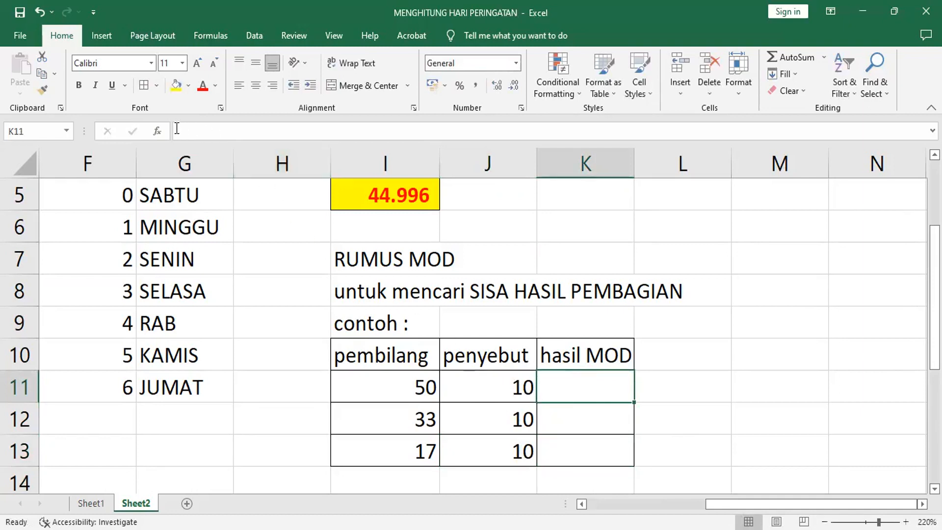
pyautogui.click(157, 131)
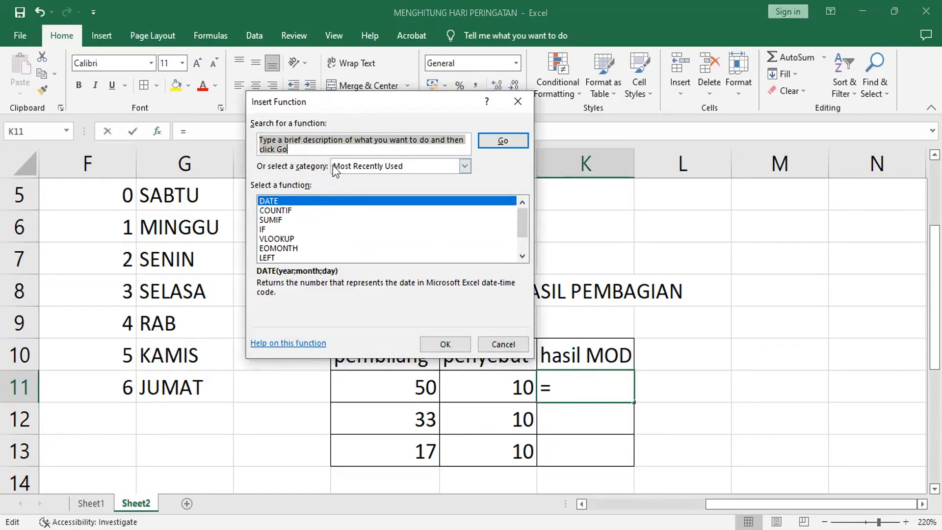
pyautogui.write('MOD')
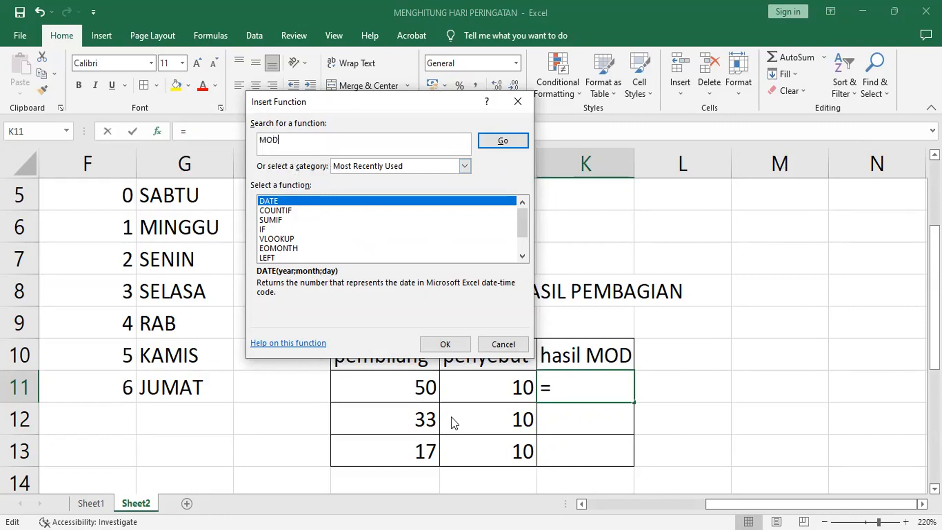
pyautogui.press('Return')
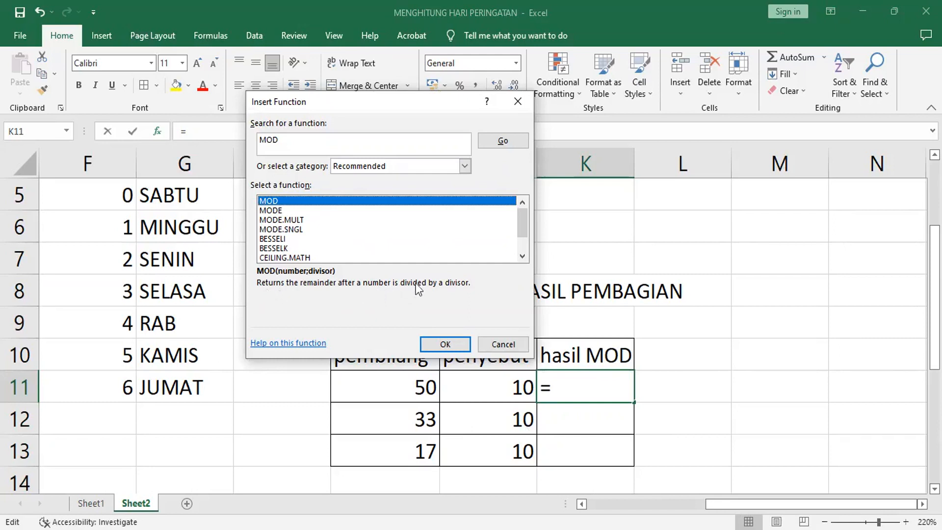
pyautogui.moveTo(408, 105); pyautogui.dragTo(483, 322)
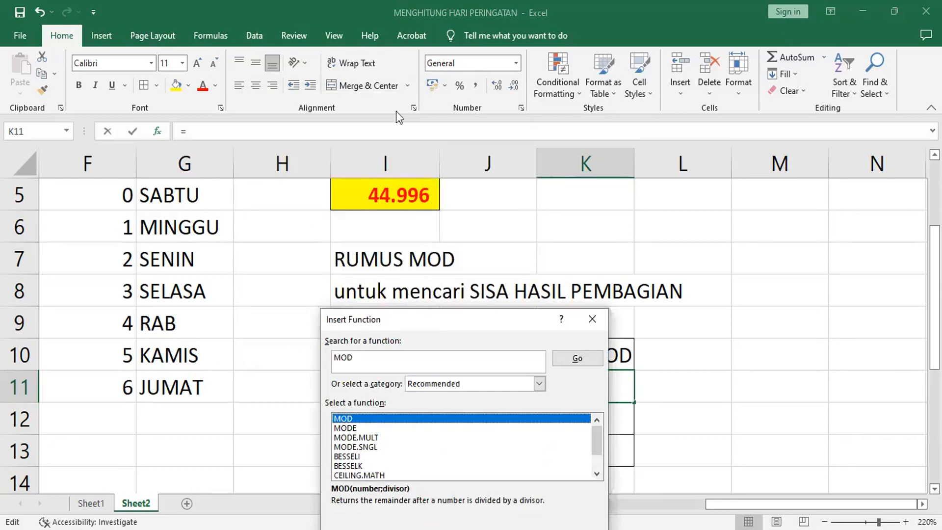
pyautogui.moveTo(429, 323); pyautogui.dragTo(397, 74)
pyautogui.click(484, 313)
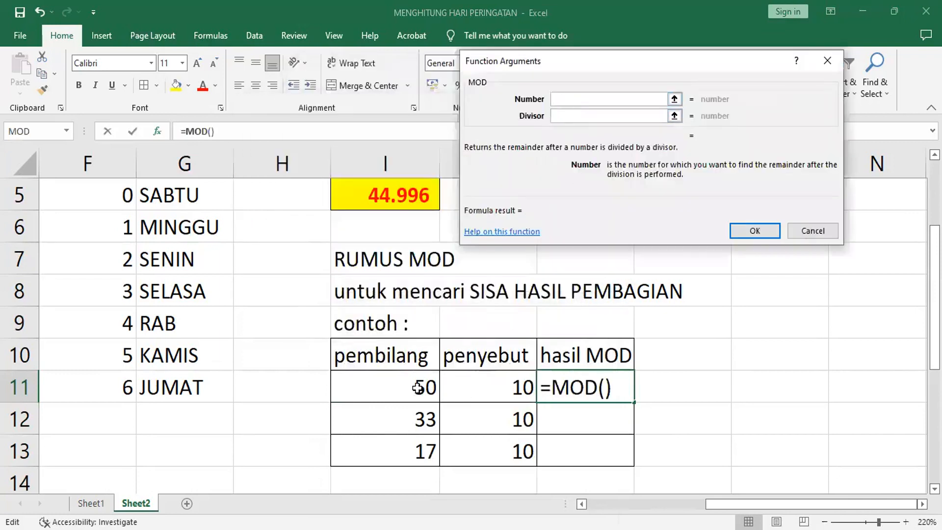
# Set MOD's Number to I11 and Divisor to J11, and fill the formula down to K13
pyautogui.click(423, 385)
pyautogui.click(592, 116)
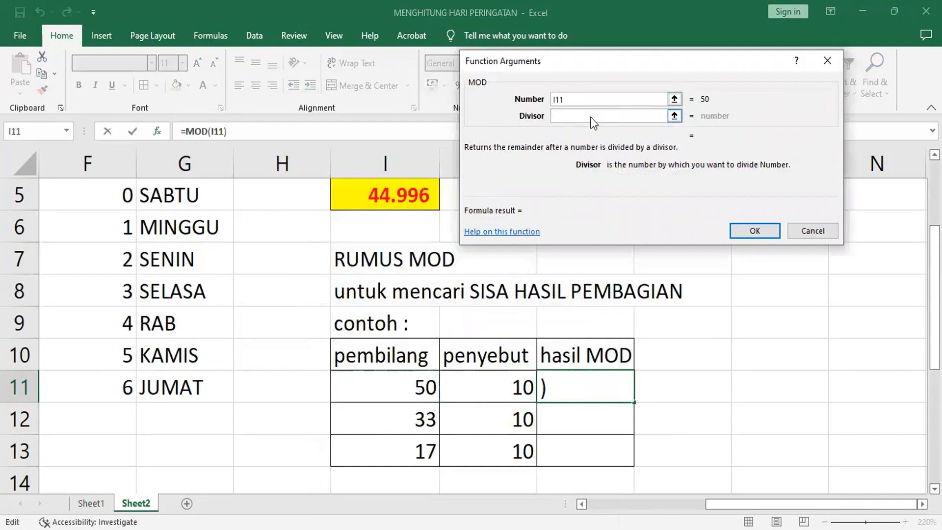
pyautogui.click(505, 389)
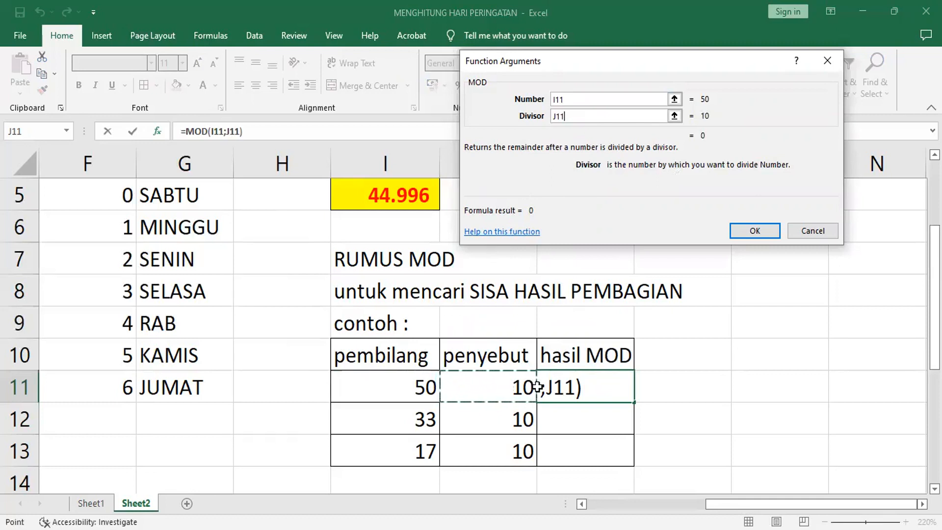
pyautogui.click(758, 229)
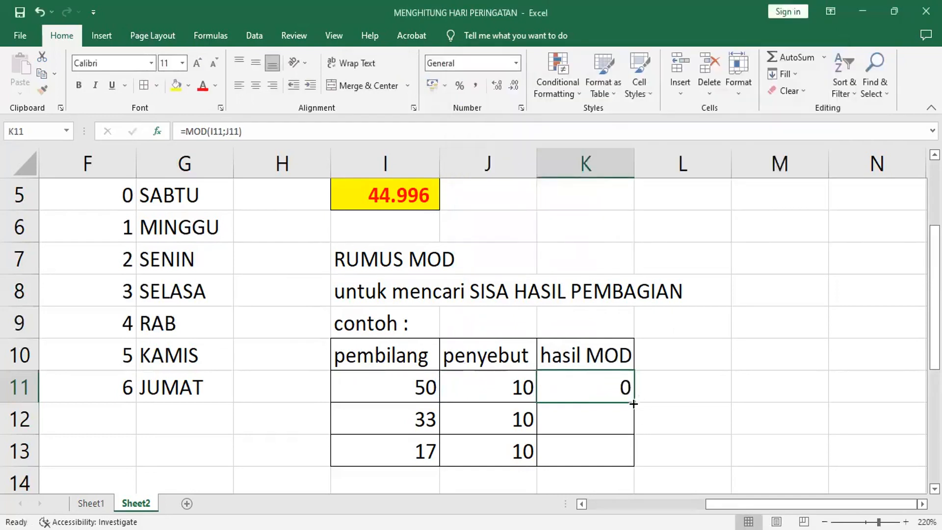
pyautogui.doubleClick(633, 403)
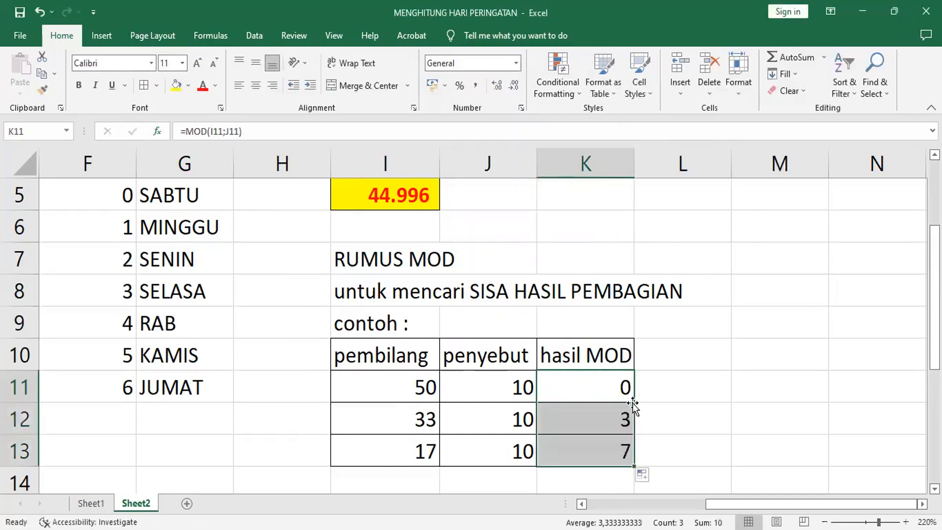
# Examine the pembilang, penyebut and hasil MOD cells in rows 12 and 13
pyautogui.click(414, 427)
pyautogui.click(507, 422)
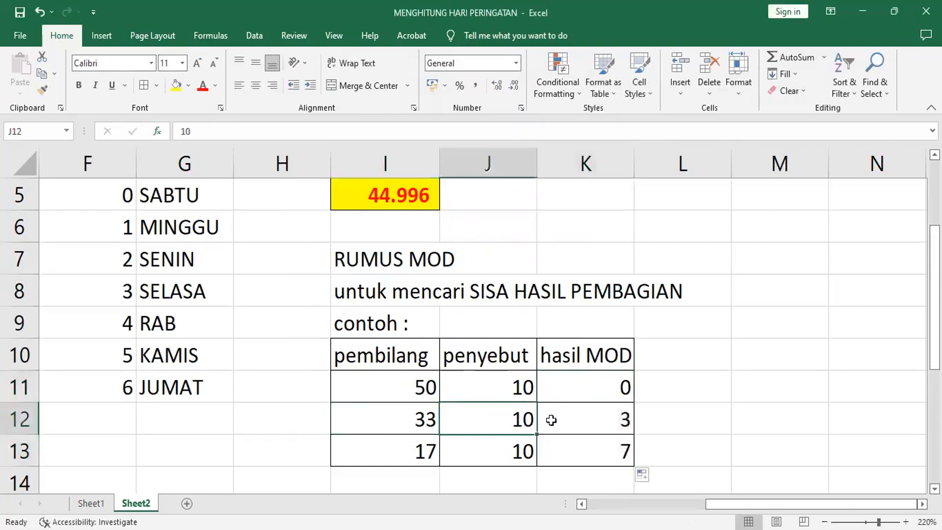
pyautogui.click(596, 419)
pyautogui.click(422, 449)
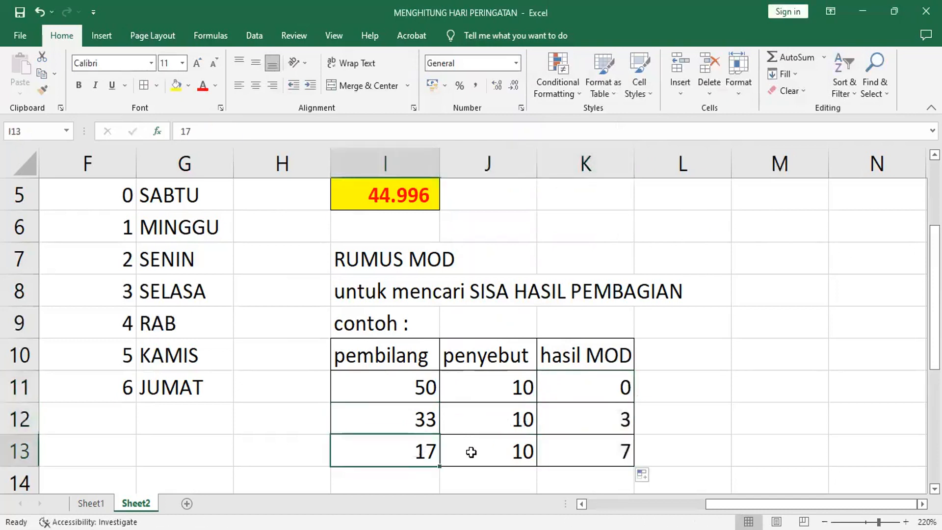
pyautogui.click(476, 449)
pyautogui.click(588, 450)
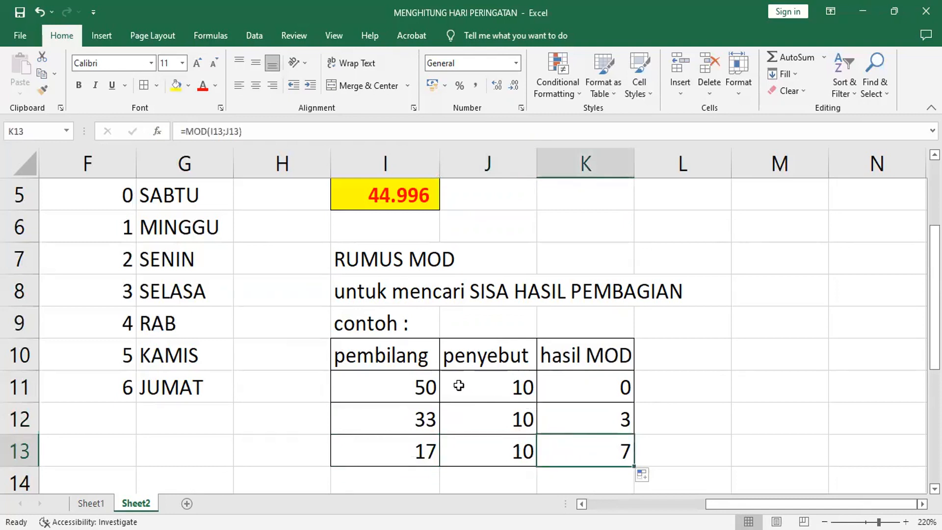
# Change the first row's penyebut in J11 to 6
pyautogui.click(480, 391)
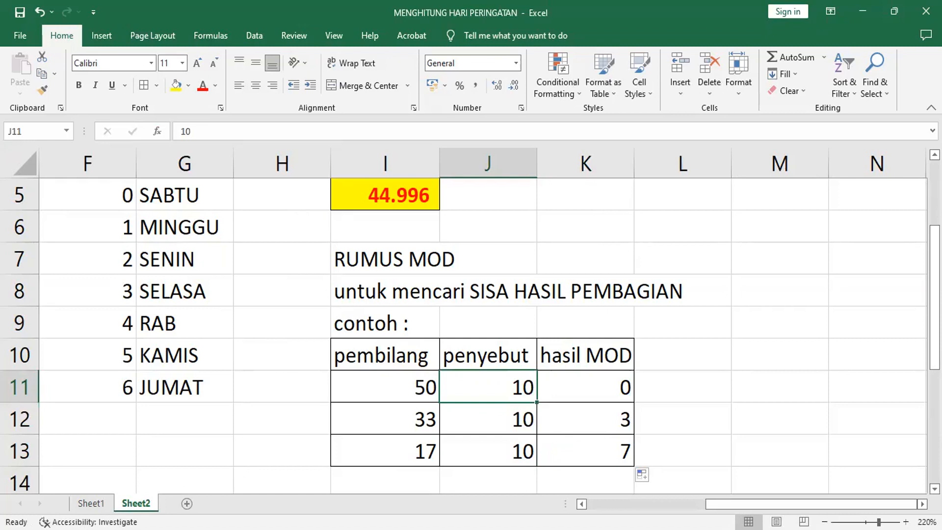
pyautogui.write('6')
pyautogui.press('Return')
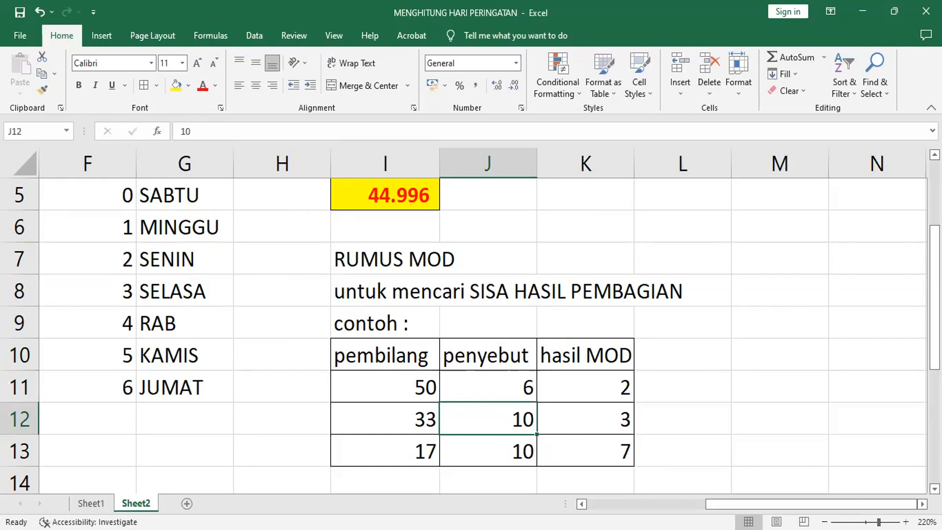
pyautogui.click(701, 392)
pyautogui.write('=')
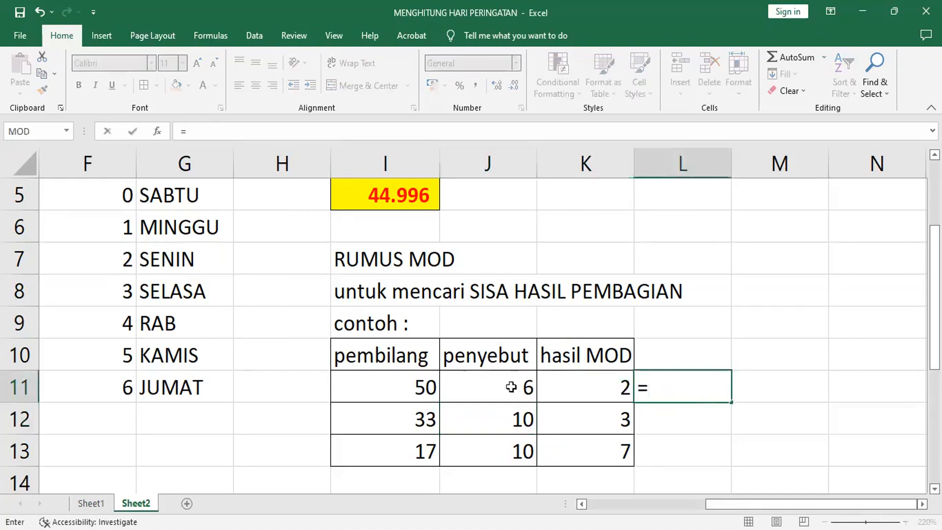
pyautogui.click(416, 389)
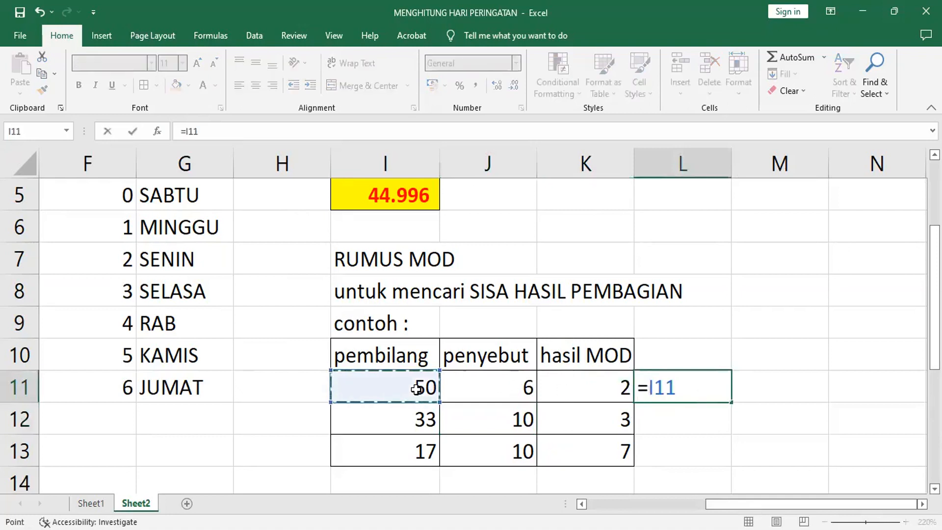
pyautogui.click(453, 389)
pyautogui.press('Return')
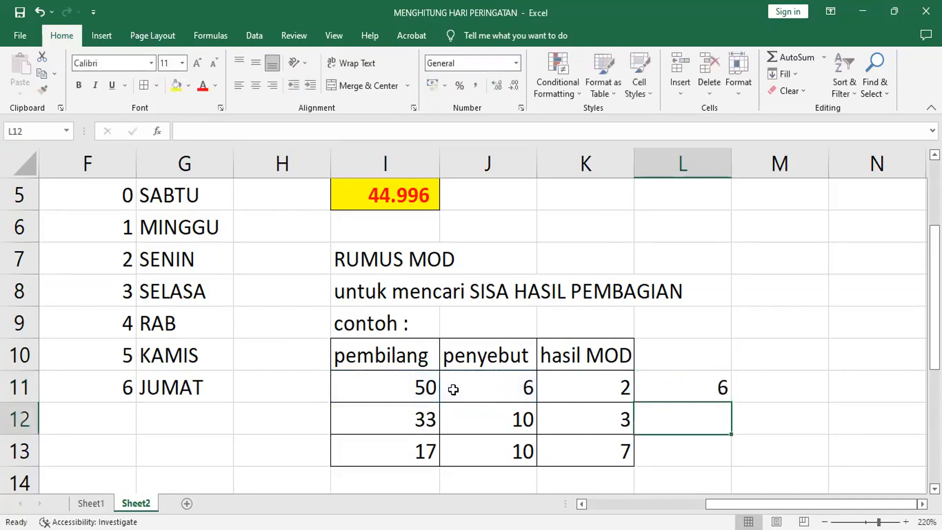
# Format L11 with two decimal places and replace its content with the division formula =I11/J11
pyautogui.click(716, 391)
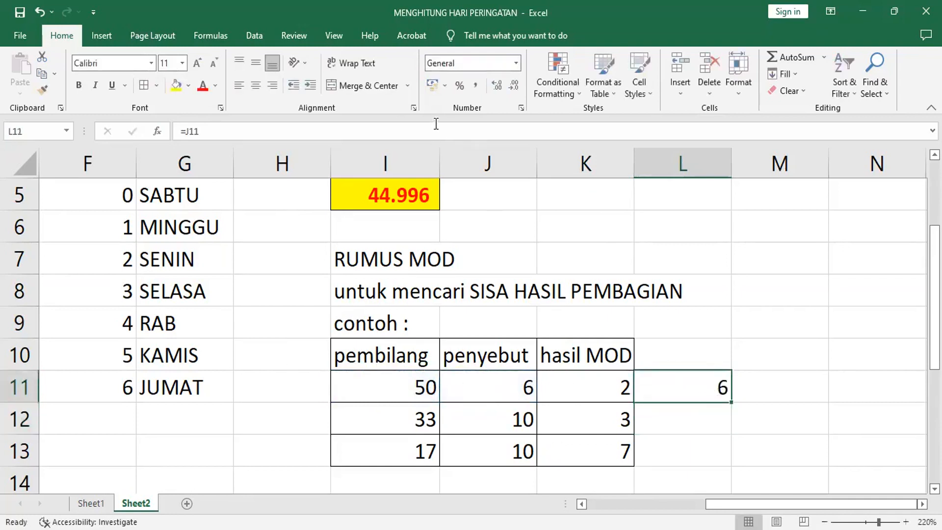
pyautogui.click(499, 86)
pyautogui.click(499, 86)
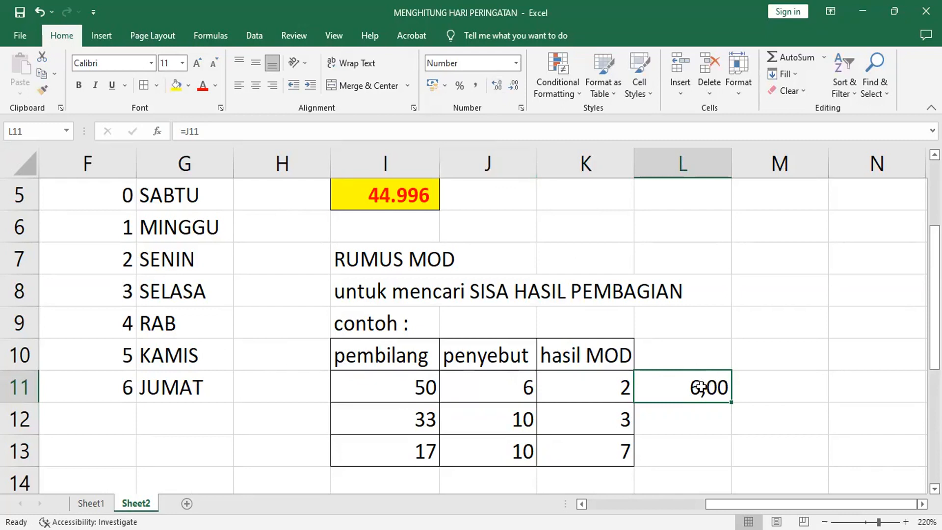
pyautogui.press('Delete')
pyautogui.write('=')
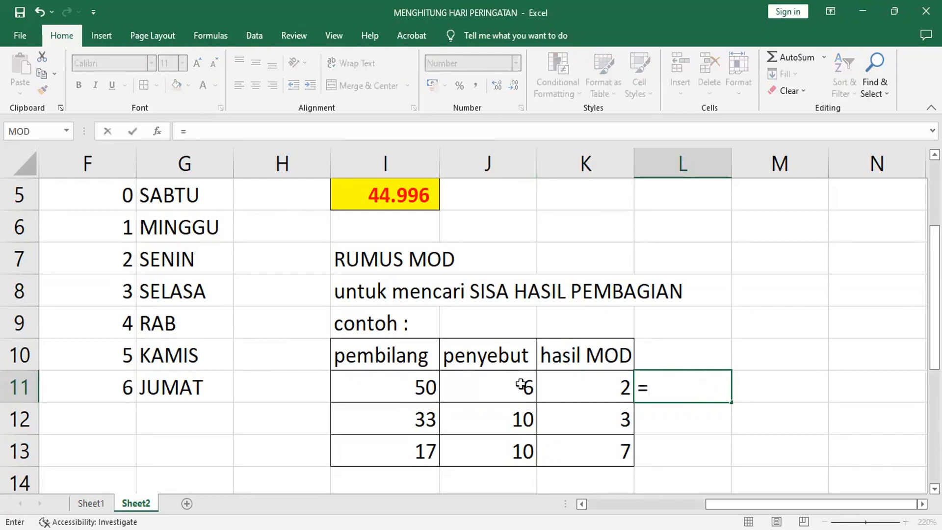
pyautogui.click(420, 388)
pyautogui.write('/')
pyautogui.click(517, 384)
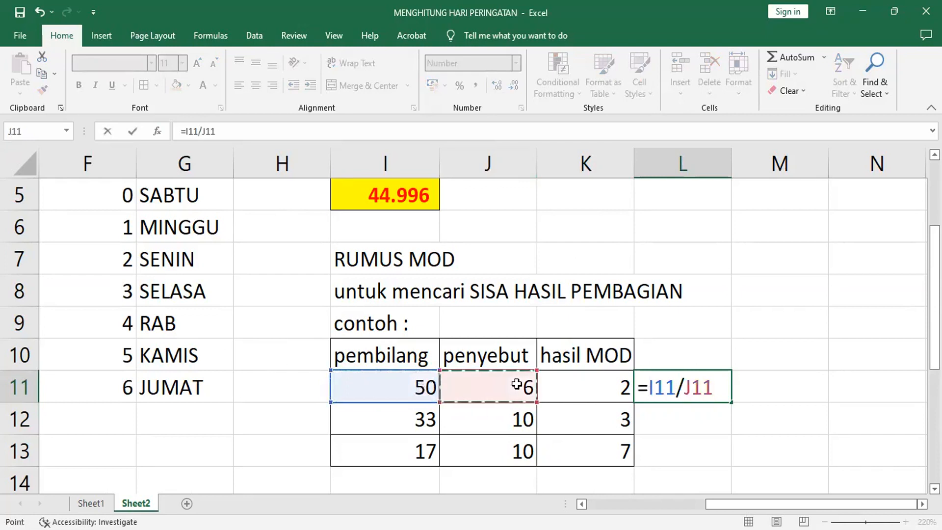
pyautogui.press('Return')
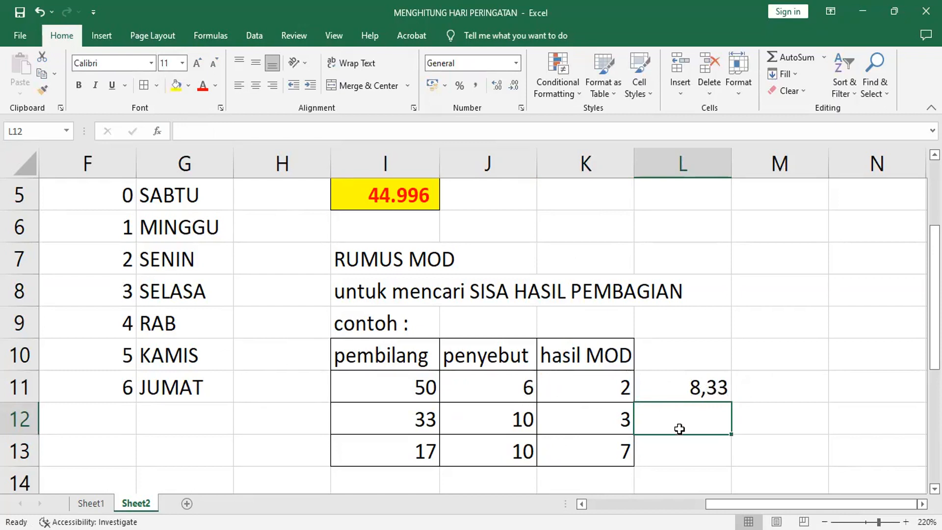
# Change the second row's penyebut in J12 to 7
pyautogui.click(519, 419)
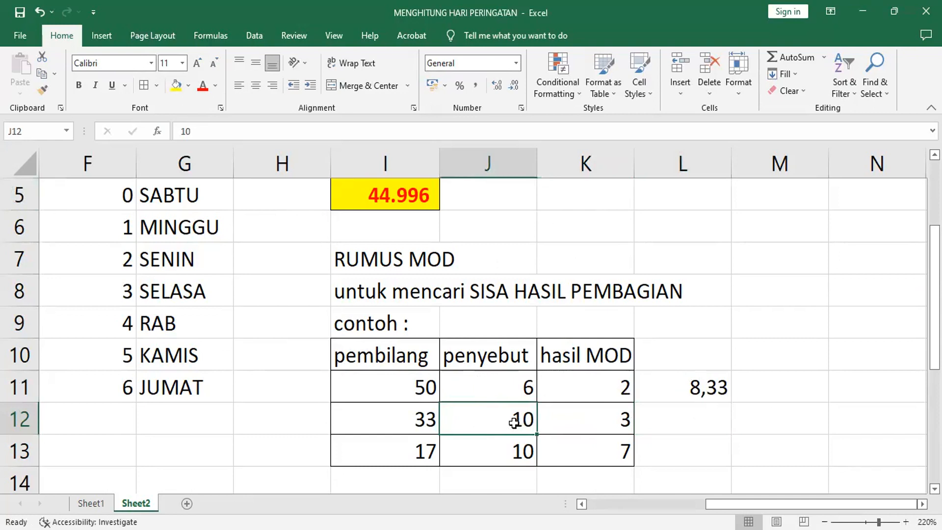
pyautogui.write('7')
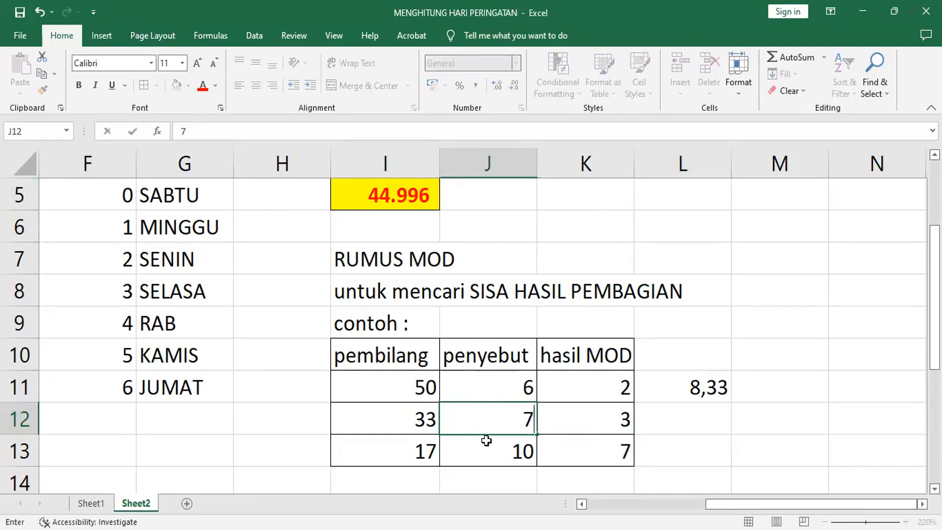
pyautogui.press('Return')
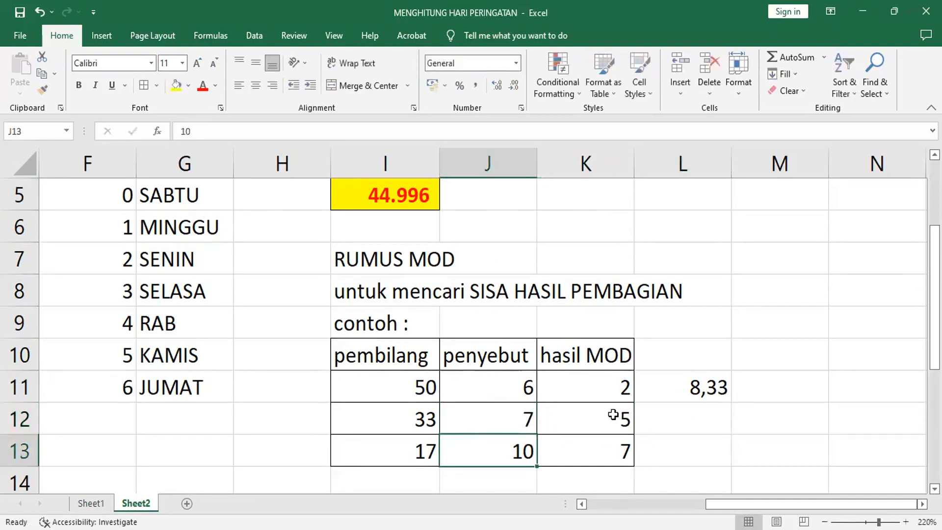
# Enter the plain division formula =I12/J12 in L12, beside the second example row
pyautogui.click(613, 414)
pyautogui.click(685, 416)
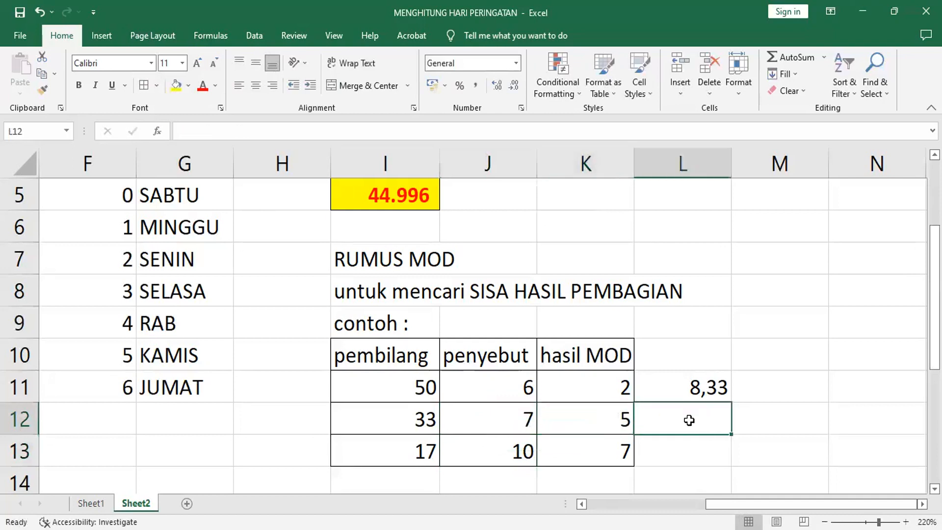
pyautogui.write('=')
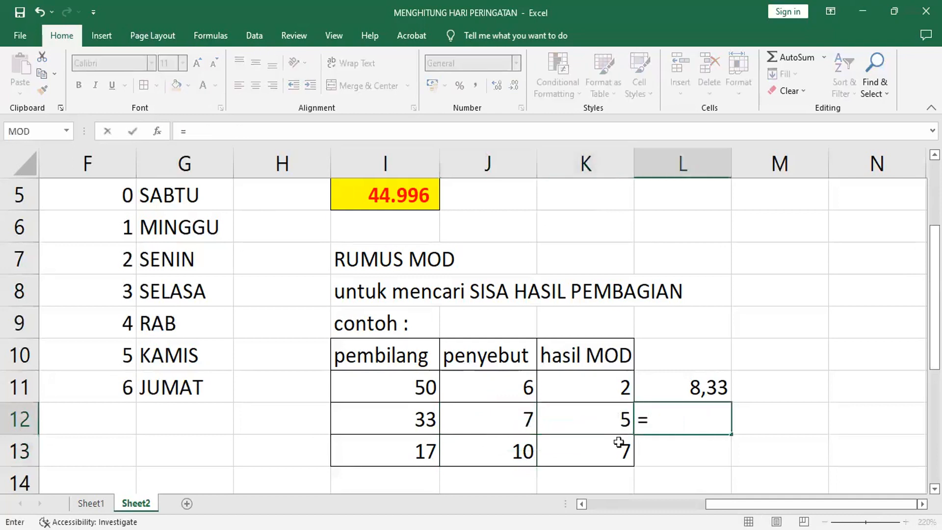
pyautogui.click(418, 420)
pyautogui.write('/')
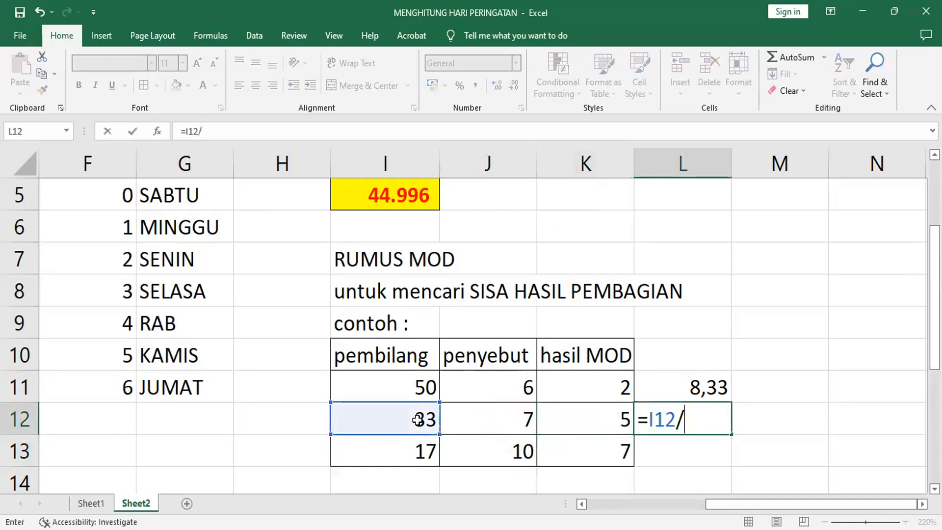
pyautogui.click(503, 421)
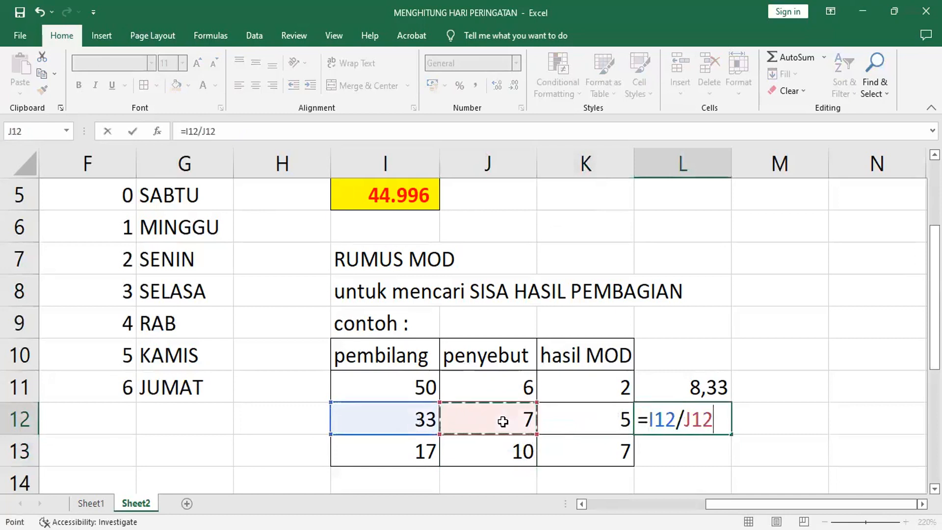
pyautogui.press('Return')
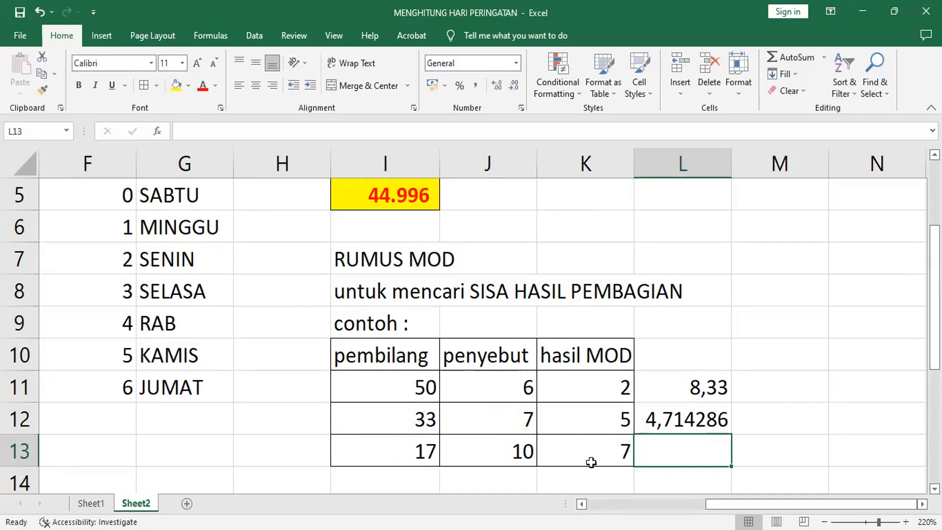
# Change the third row's penyebut in J13 to 3
pyautogui.click(516, 453)
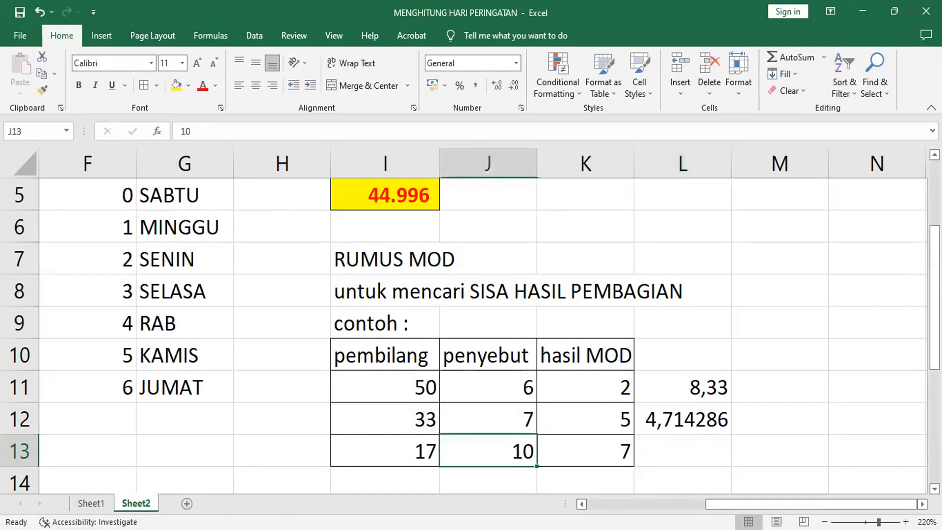
pyautogui.write('3')
pyautogui.press('Return')
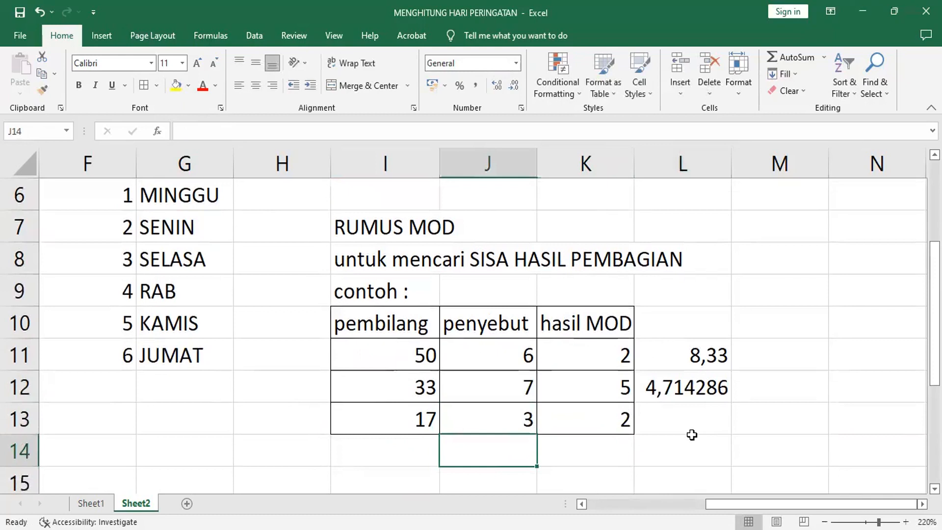
pyautogui.click(530, 419)
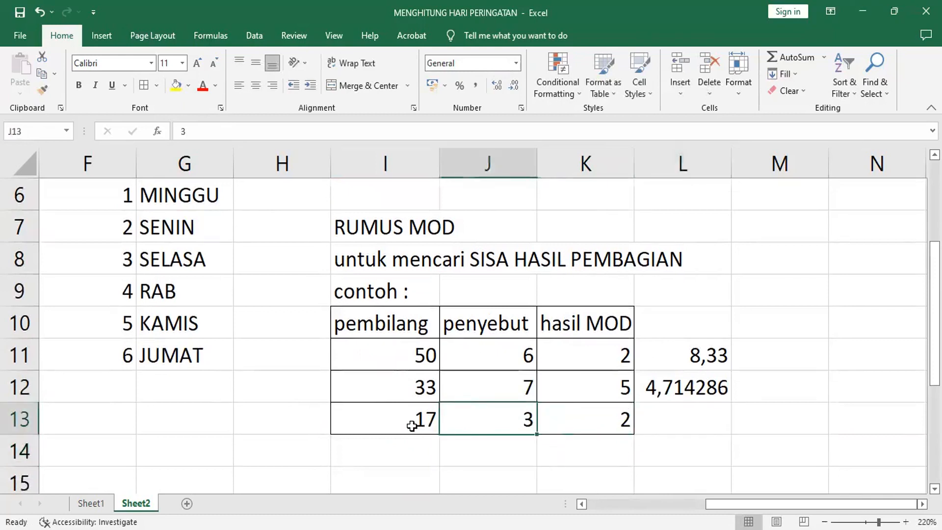
# Enter the plain division formula =I13/J13 in L13, beside the third example row
pyautogui.click(684, 421)
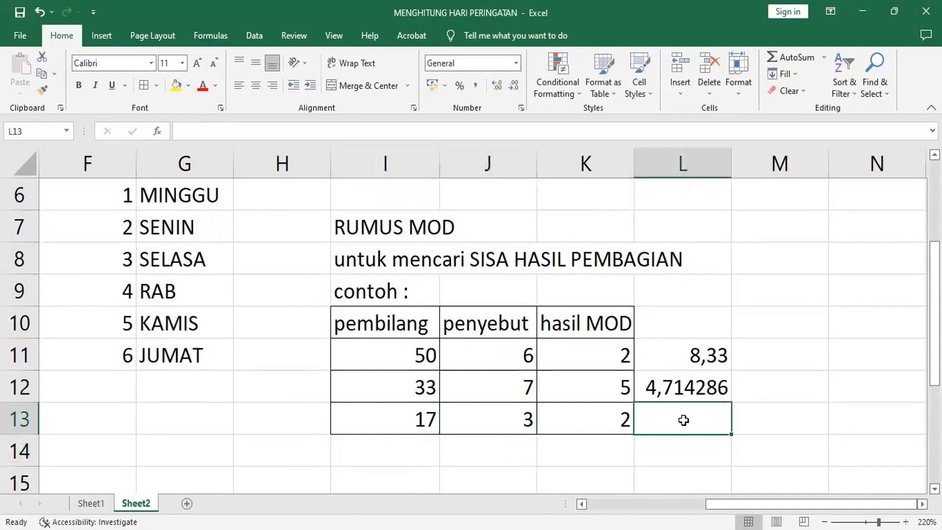
pyautogui.write('=')
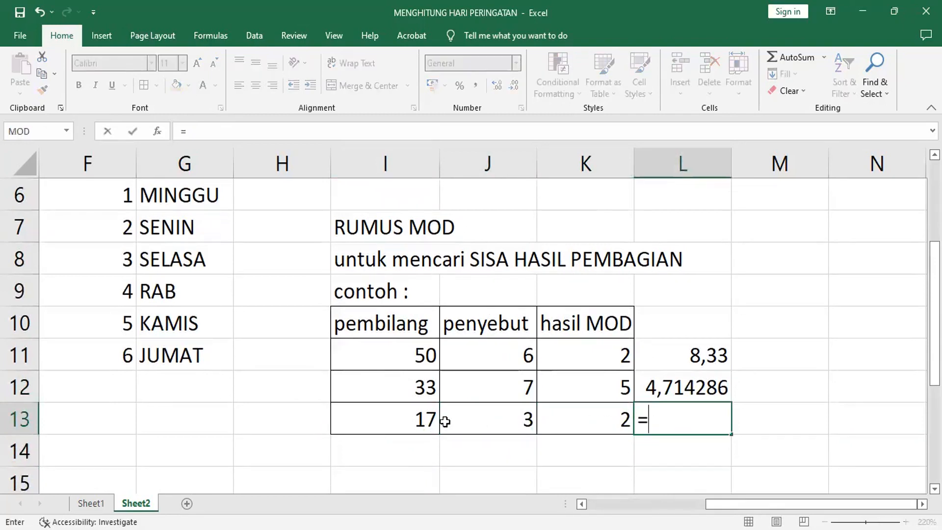
pyautogui.click(421, 420)
pyautogui.write('/')
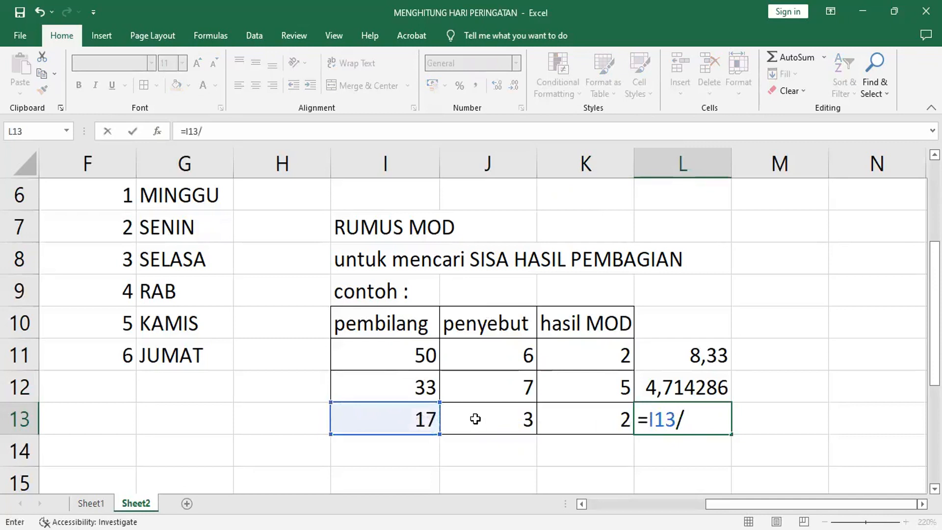
pyautogui.click(495, 418)
pyautogui.press('Return')
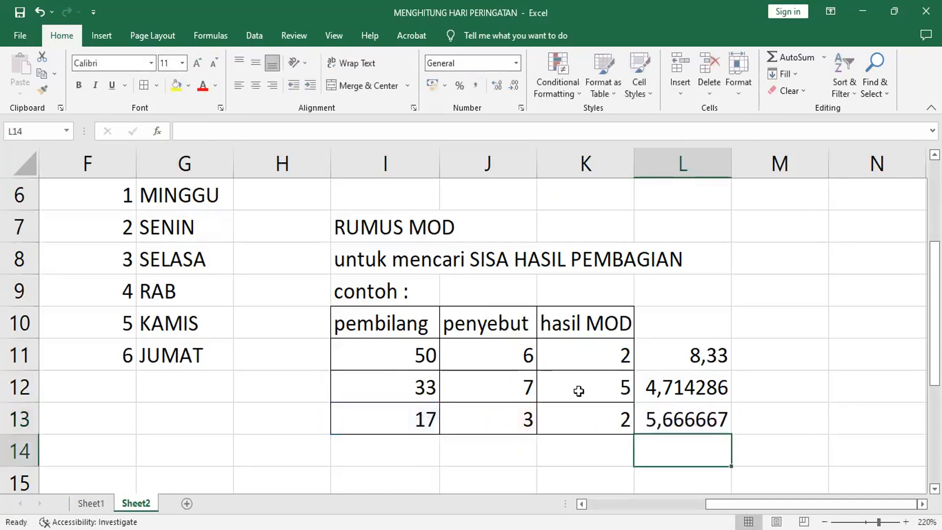
# Clear the division formulas from L11:L13 beside the hasil MOD column
pyautogui.moveTo(699, 356); pyautogui.dragTo(712, 418)
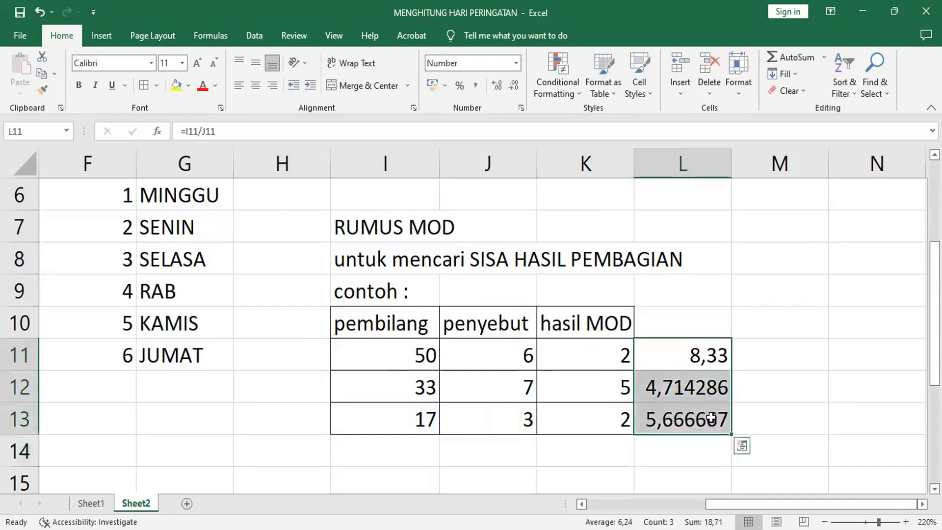
pyautogui.press('Delete')
pyautogui.click(714, 295)
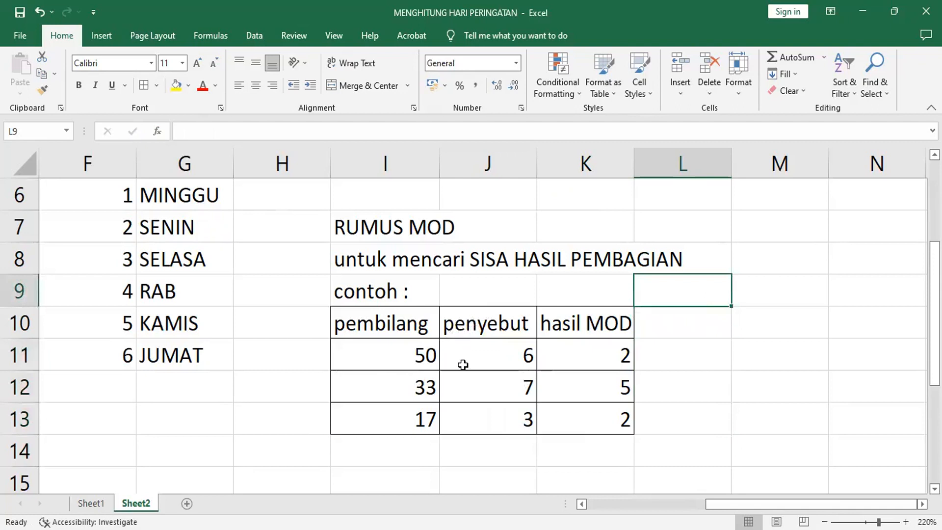
# Set the penyebut in the first and third example rows, J11 and J13, to 7
pyautogui.click(415, 360)
pyautogui.click(510, 359)
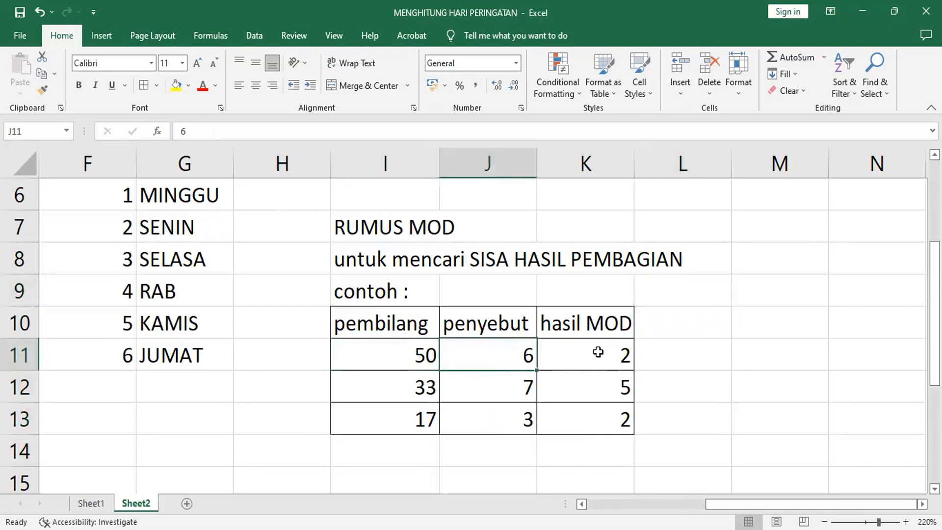
pyautogui.moveTo(421, 354); pyautogui.dragTo(420, 387)
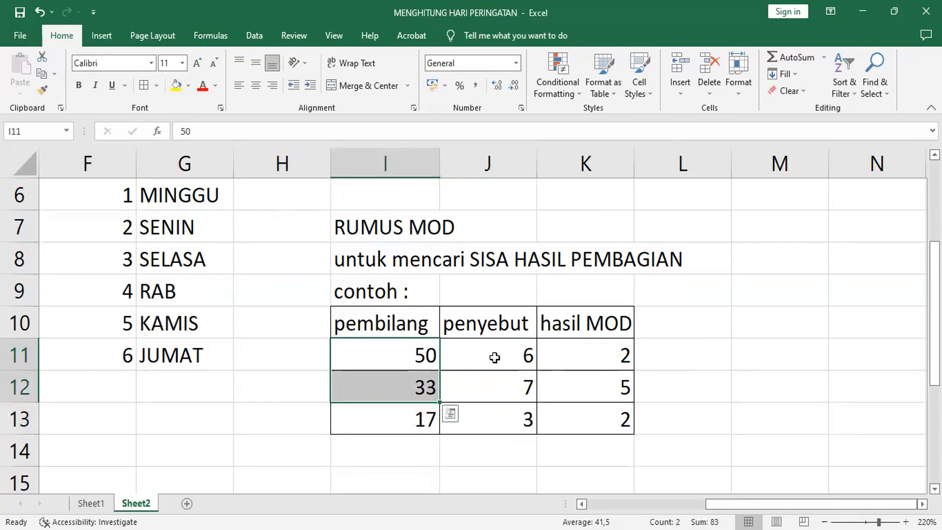
pyautogui.click(525, 349)
pyautogui.write('7')
pyautogui.press('Return')
pyautogui.press('Return')
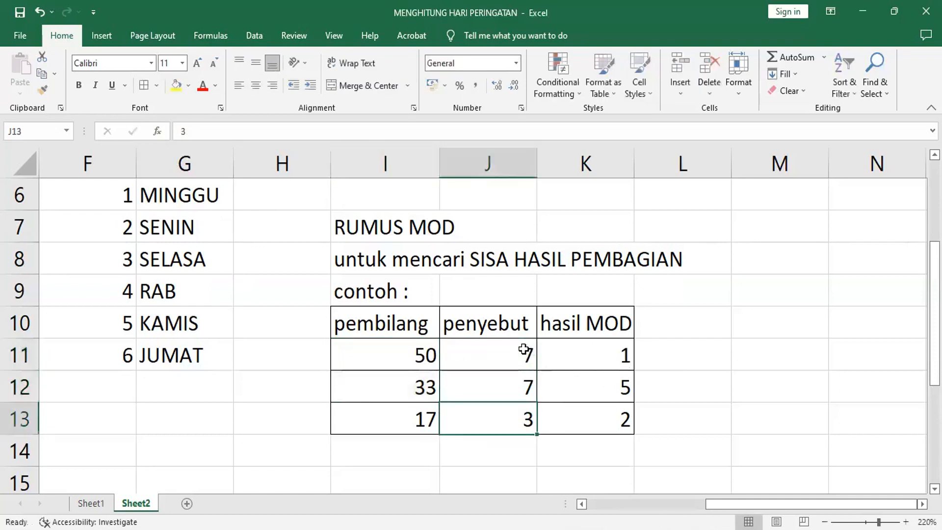
pyautogui.write('7')
pyautogui.press('Up')
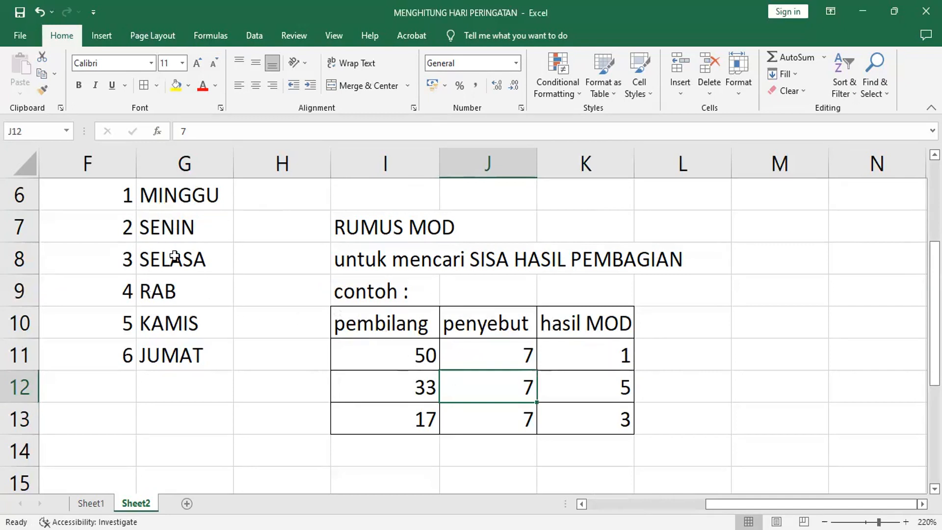
# Enter the divisor 7 in J5, next to the date serial number
pyautogui.scroll(2, 456, 364)
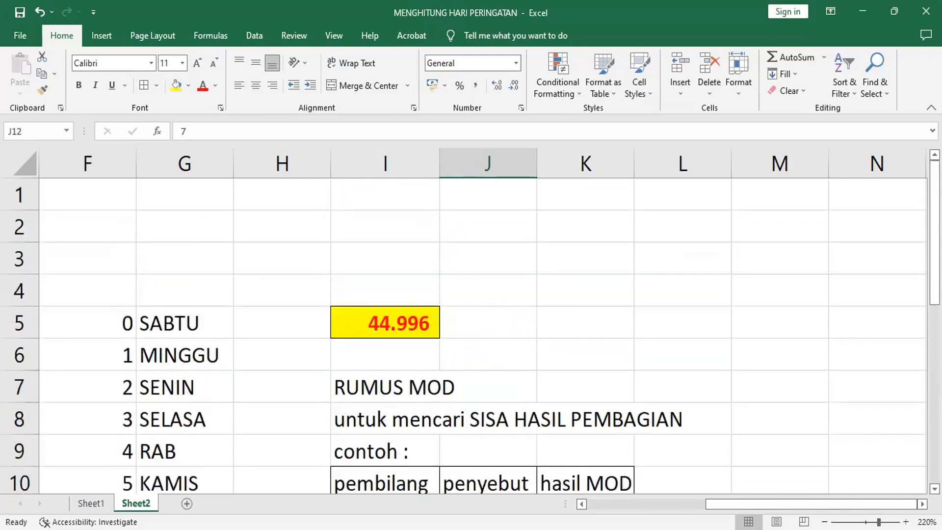
pyautogui.scroll(-1, 475, 236)
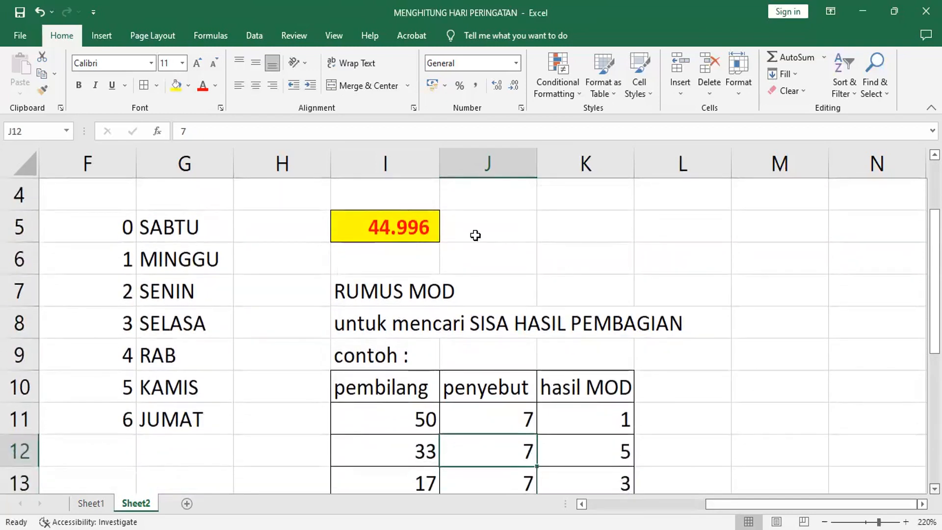
pyautogui.click(476, 235)
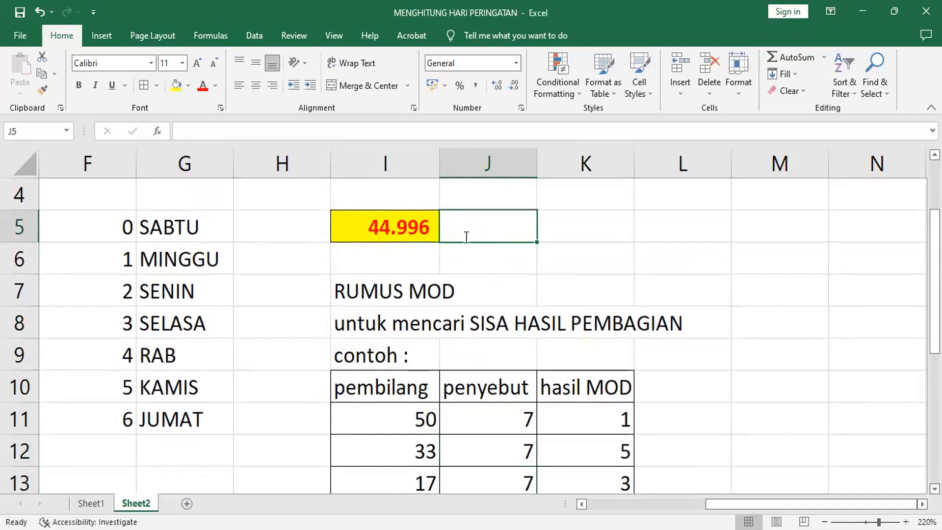
pyautogui.write('7')
pyautogui.press('Return')
# Insert the MOD function in K5 with I5 as the number and J5 as the divisor
pyautogui.click(581, 230)
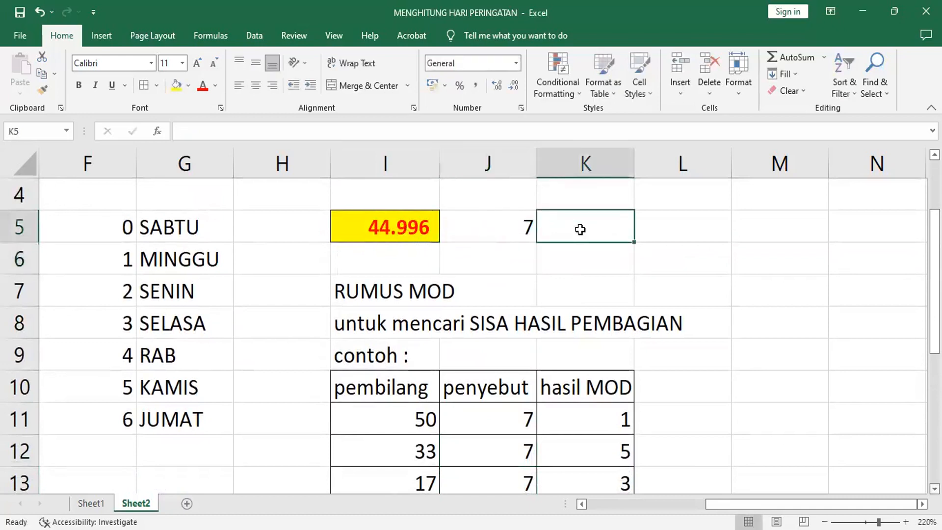
pyautogui.click(162, 131)
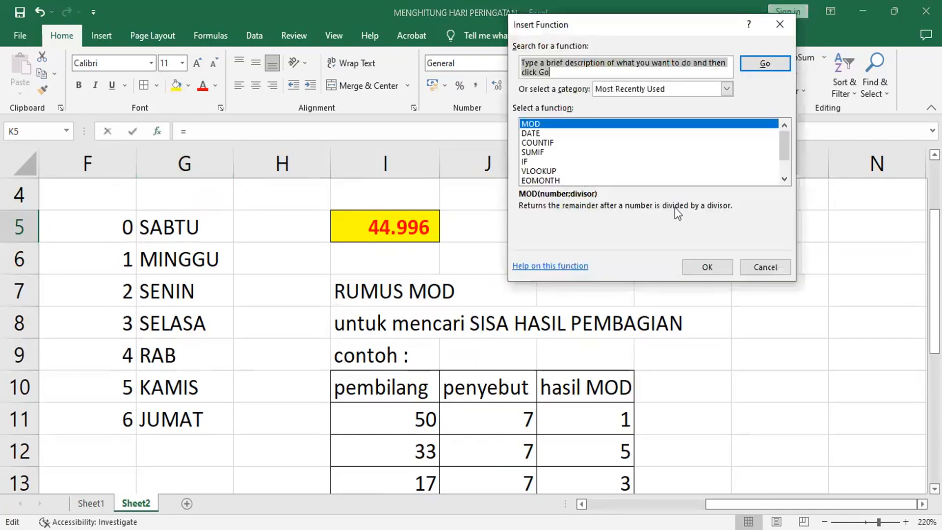
pyautogui.click(714, 266)
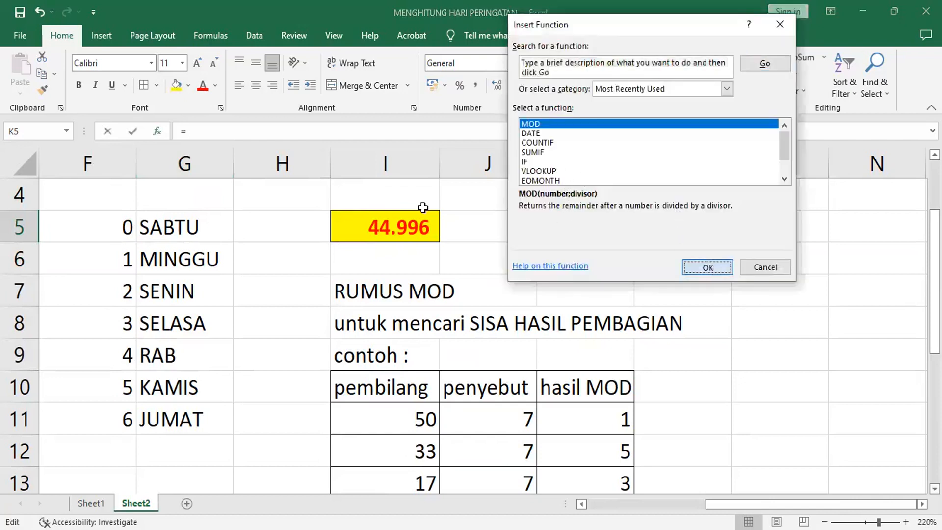
pyautogui.press('Return')
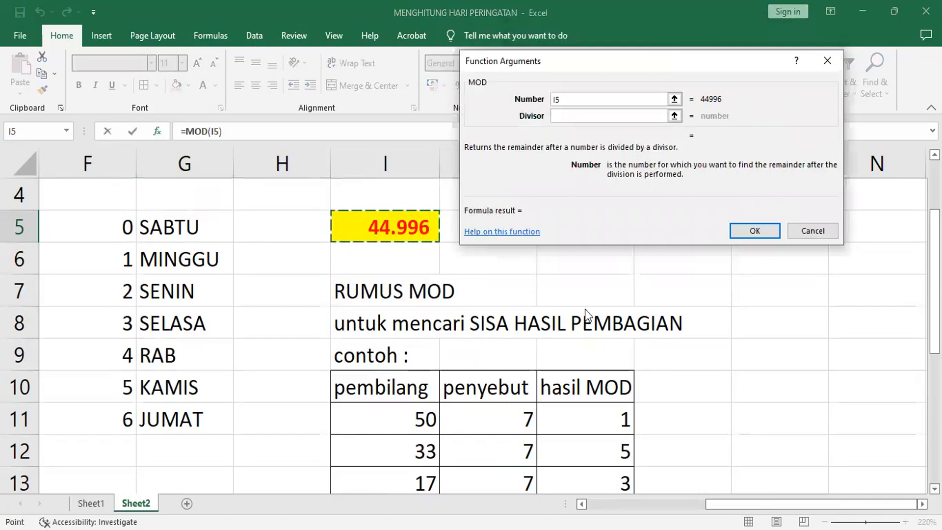
pyautogui.moveTo(658, 61); pyautogui.dragTo(585, 310)
pyautogui.click(514, 364)
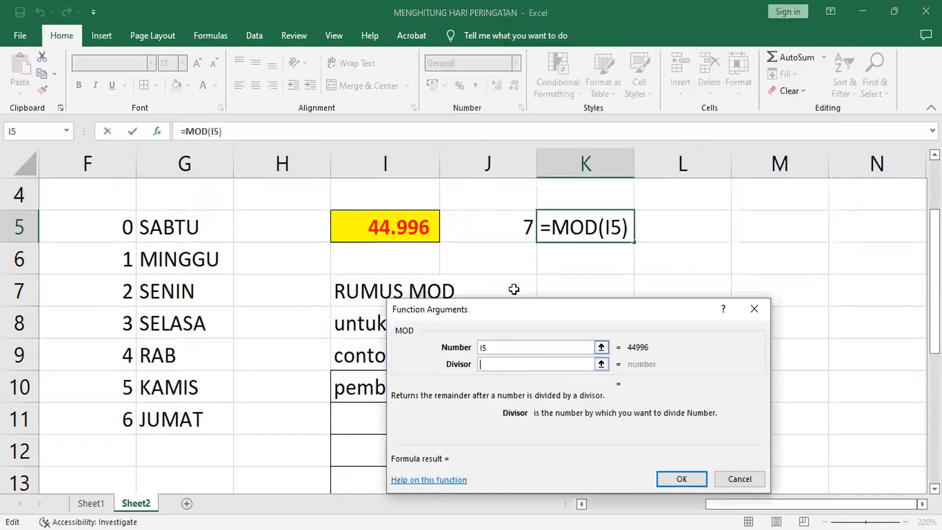
pyautogui.click(515, 225)
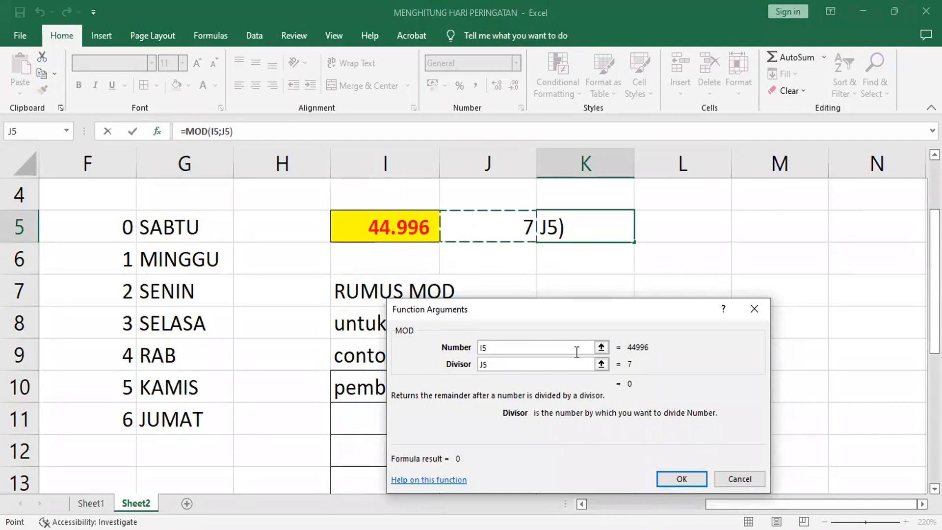
pyautogui.press('Tab')
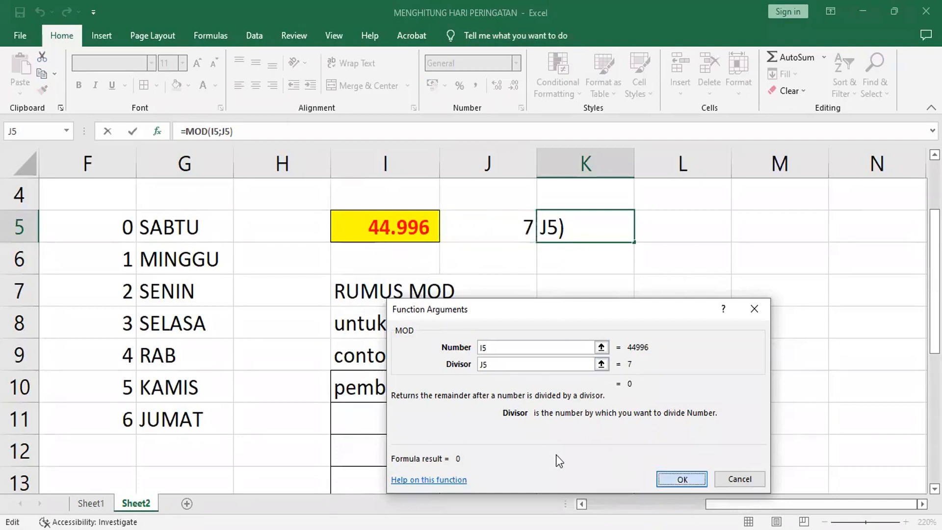
pyautogui.press('Return')
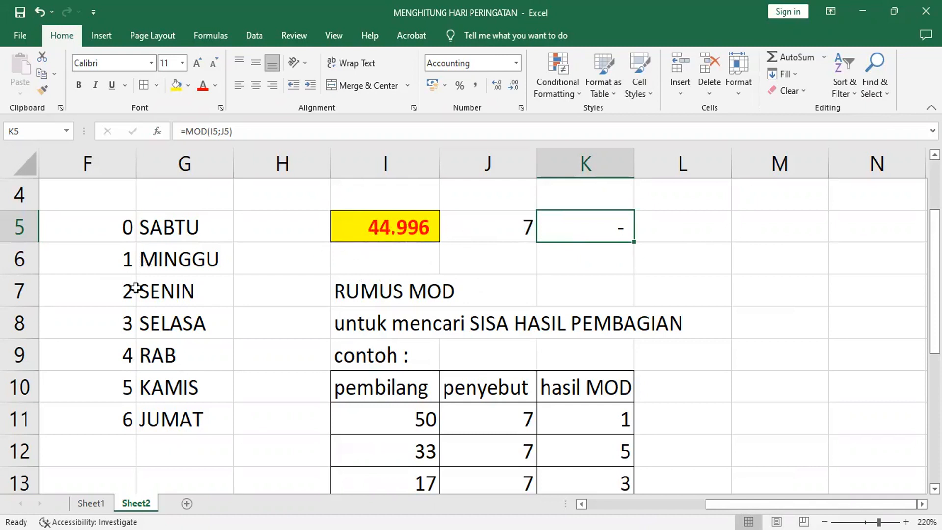
# Copy the date serial number, divisor and MOD result in I5:K5 and paste them starting at M5
pyautogui.click(403, 230)
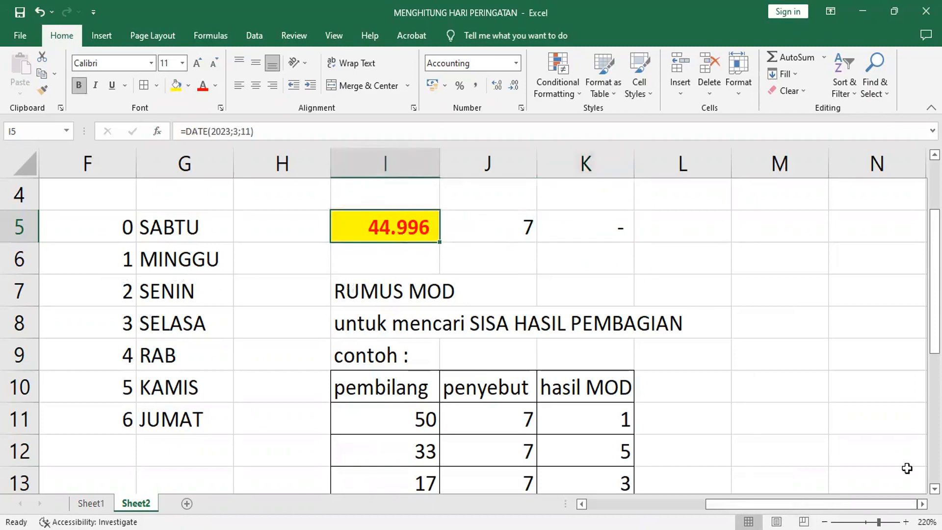
pyautogui.hscroll(3, 906, 468)
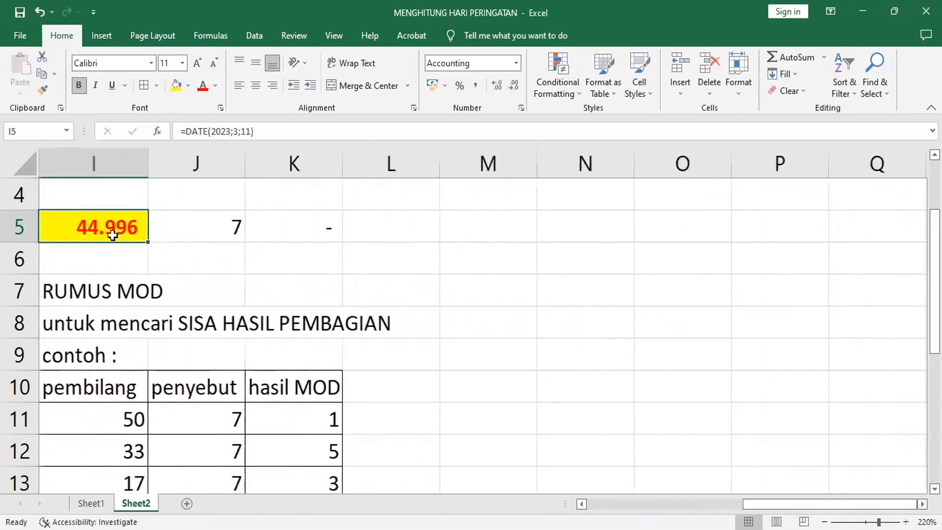
pyautogui.moveTo(105, 226); pyautogui.dragTo(223, 231)
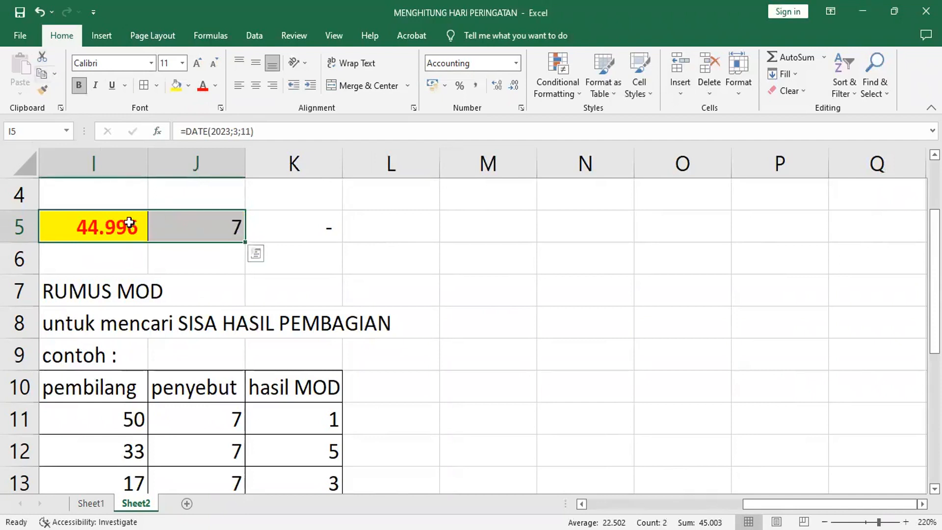
pyautogui.moveTo(129, 222); pyautogui.dragTo(311, 228)
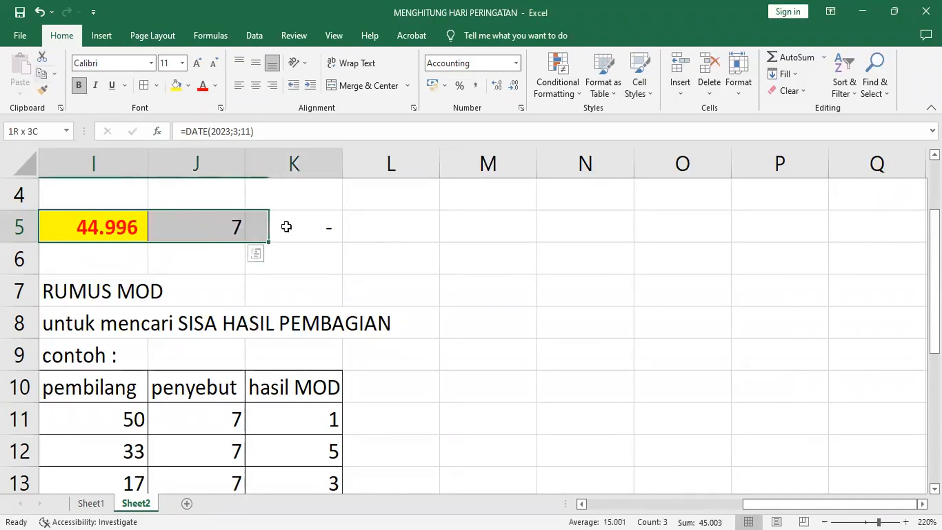
pyautogui.click(42, 76)
pyautogui.click(471, 230)
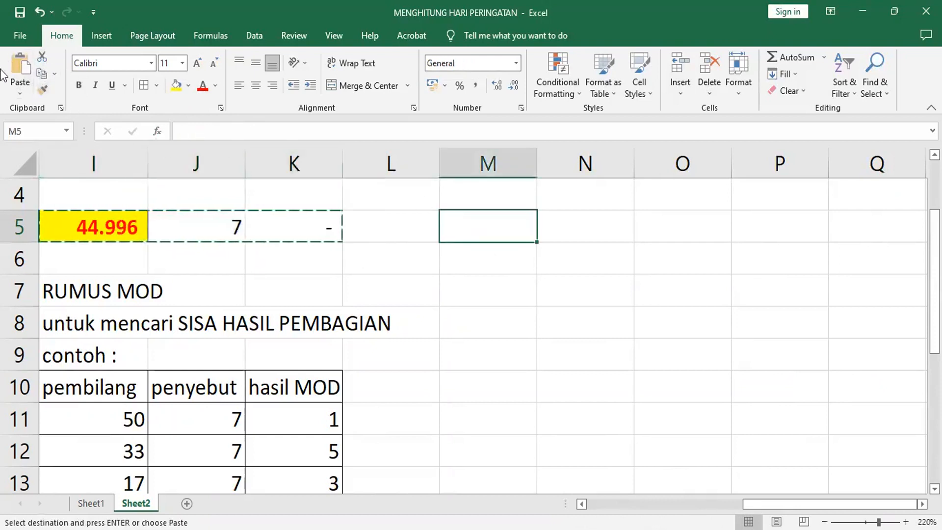
pyautogui.click(19, 66)
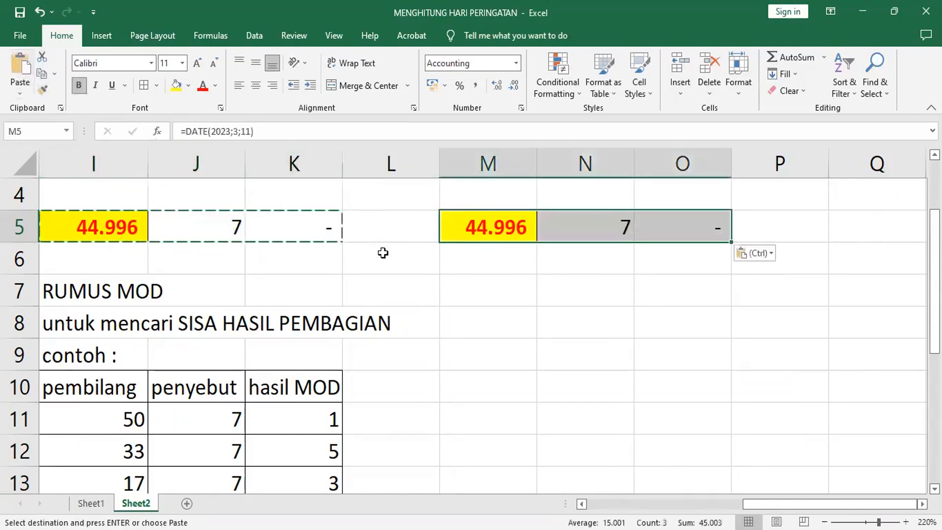
# Enter a formula in M6 that adds 1 to the date serial number in M5
pyautogui.click(477, 262)
pyautogui.write('+')
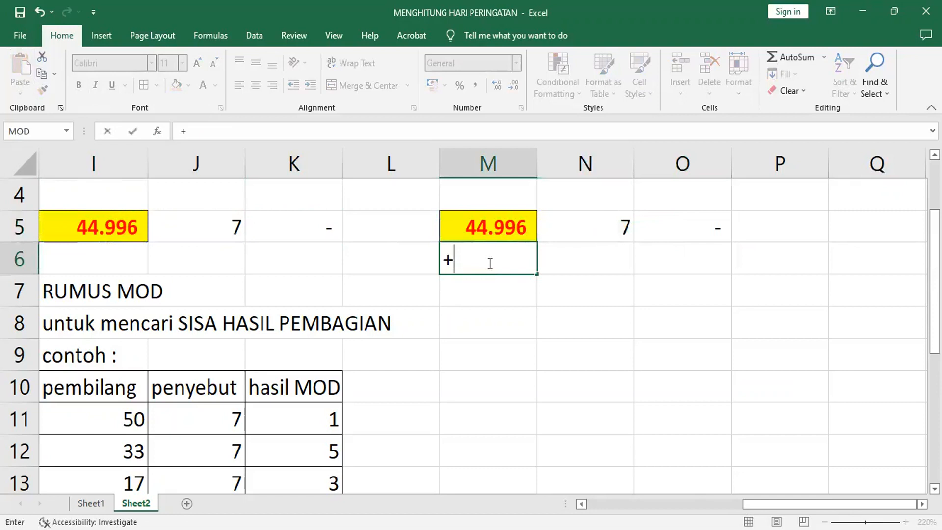
pyautogui.click(488, 231)
pyautogui.write('+1')
pyautogui.press('Return')
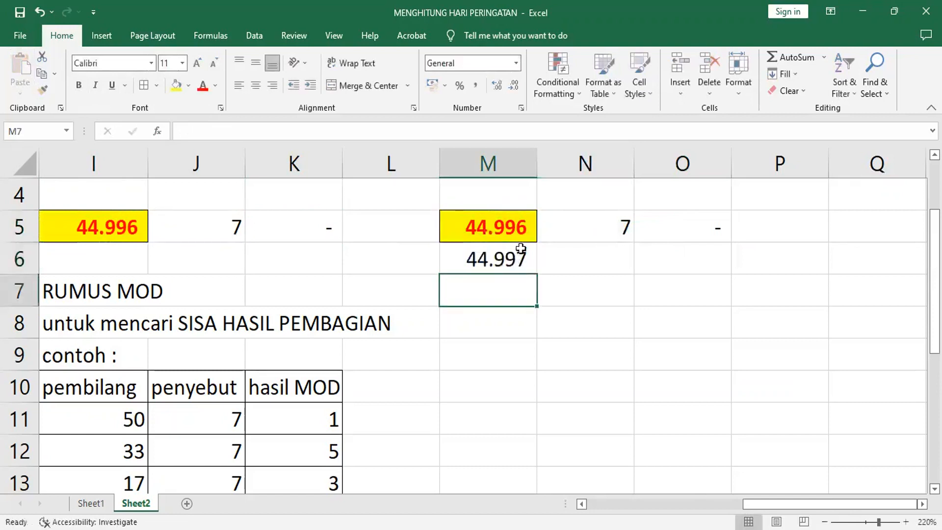
pyautogui.click(509, 259)
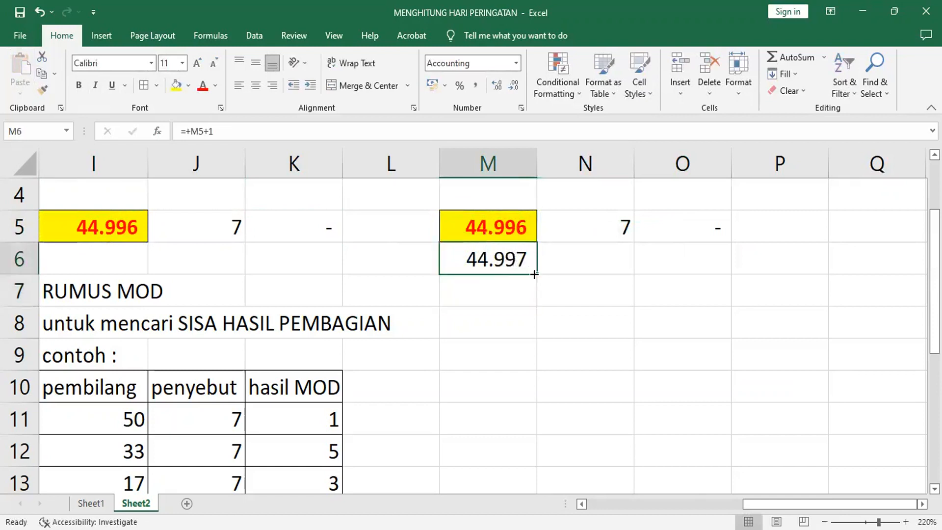
# Number the rows from 1 to 9 in L5:L13, next to the copied serial number
pyautogui.click(426, 223)
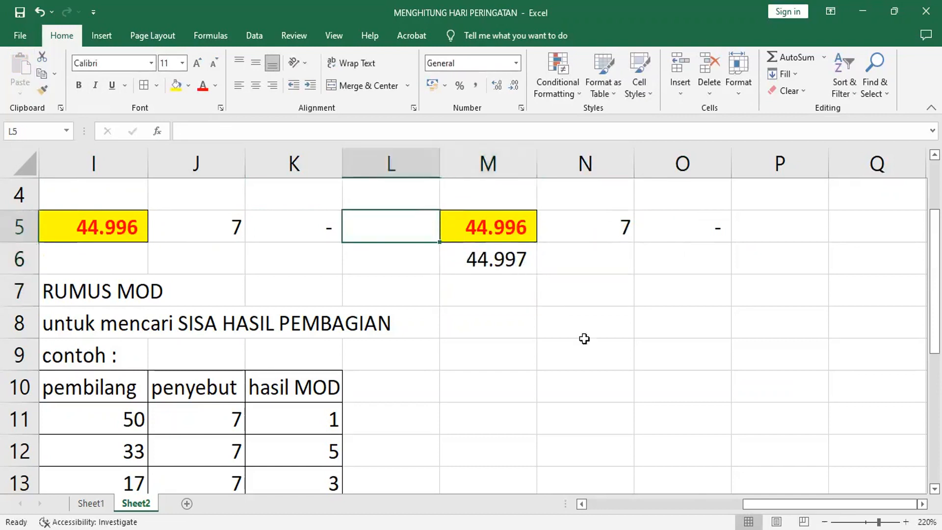
pyautogui.write('1')
pyautogui.press('Return')
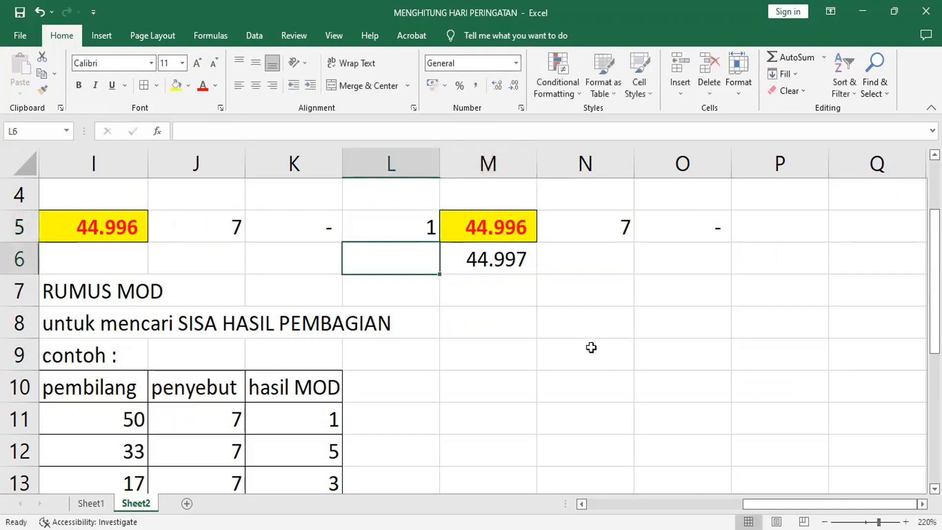
pyautogui.write('2')
pyautogui.press('Return')
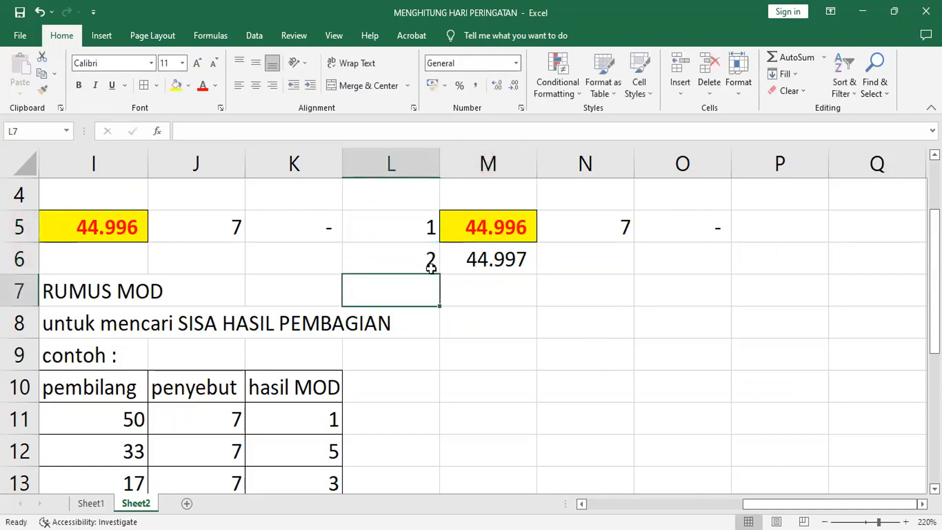
pyautogui.moveTo(421, 227); pyautogui.dragTo(505, 469)
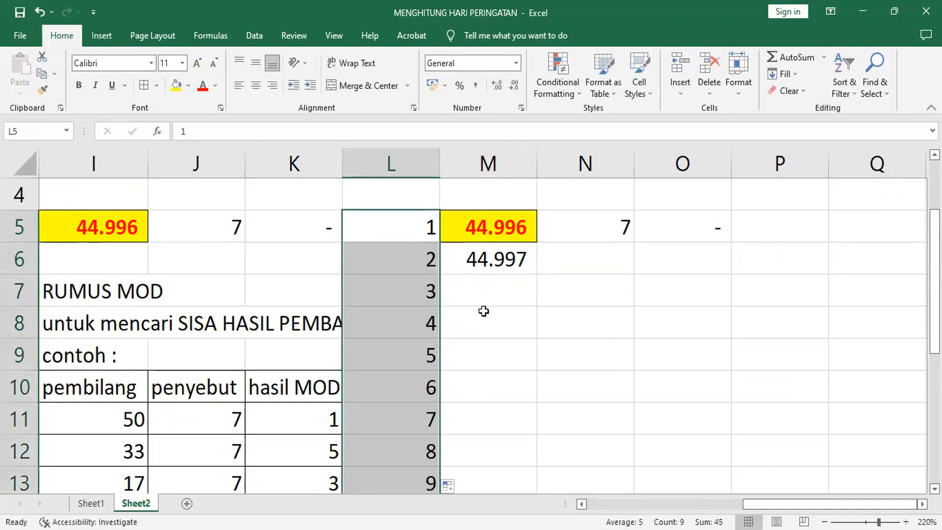
# Fill the add-one formula in M6 down to M13
pyautogui.click(498, 262)
pyautogui.moveTo(537, 278); pyautogui.dragTo(537, 278)
pyautogui.doubleClick(537, 277)
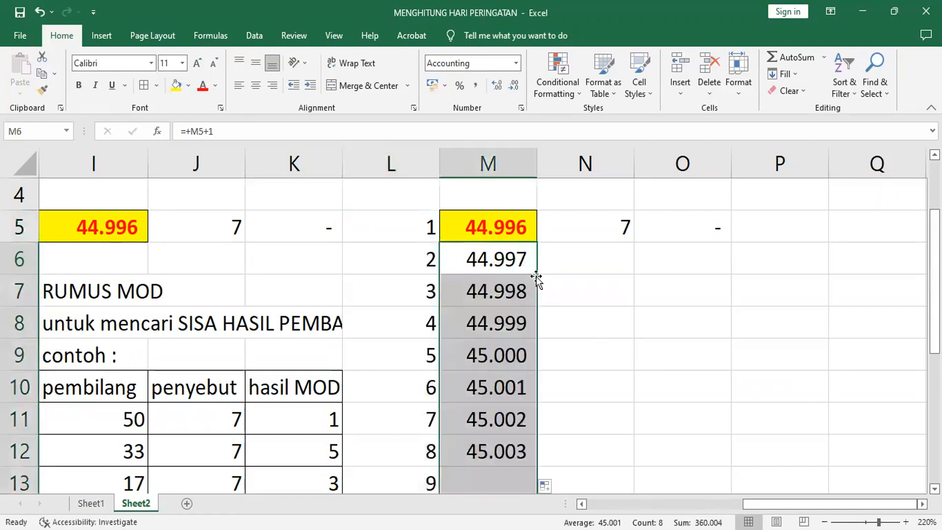
# Delete columns N and O, which hold the copied divisor and MOD result
pyautogui.click(694, 257)
pyautogui.click(670, 233)
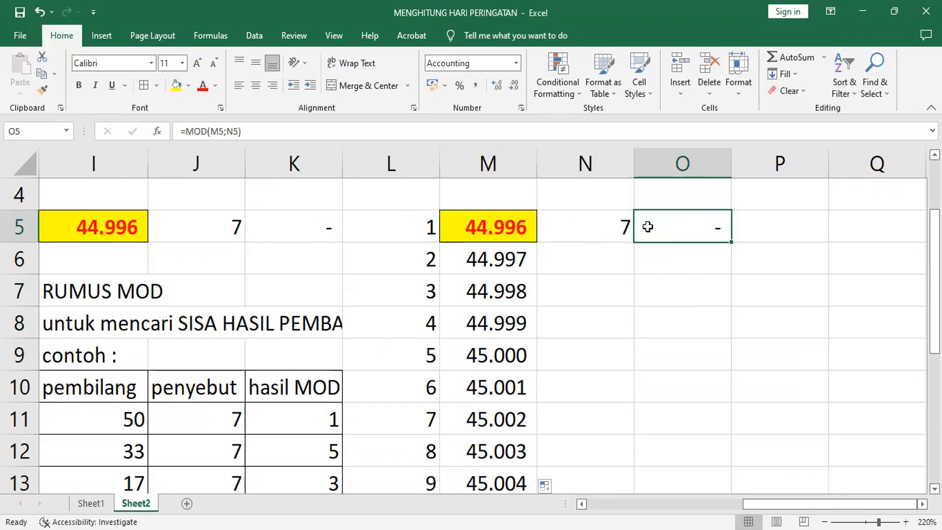
pyautogui.click(609, 227)
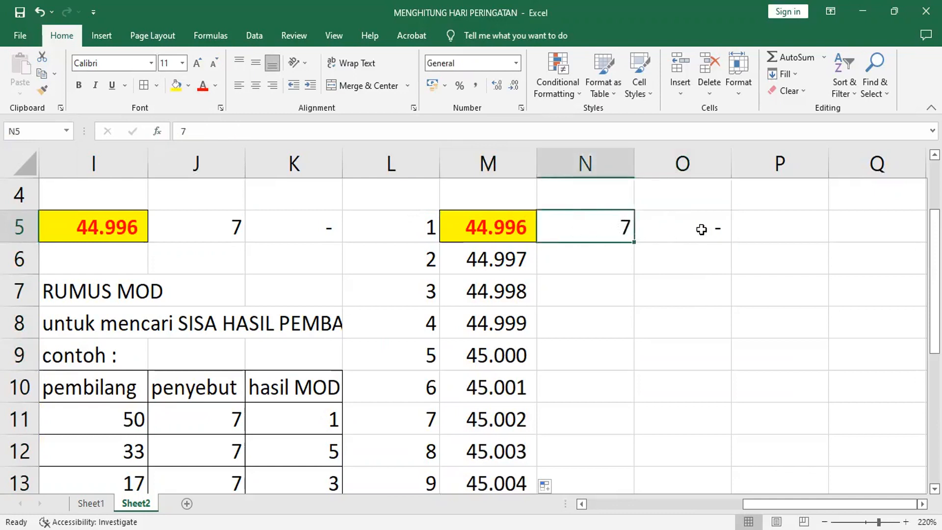
pyautogui.click(694, 159)
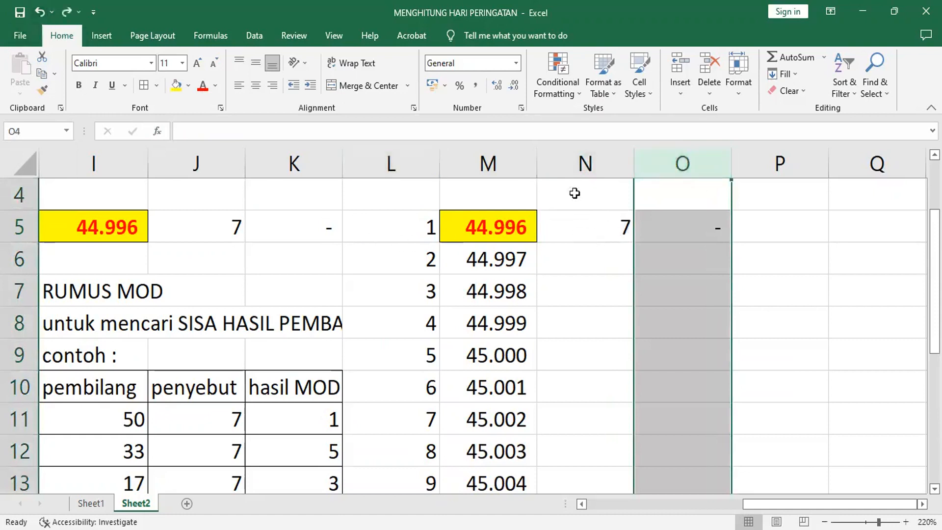
pyautogui.click(587, 164)
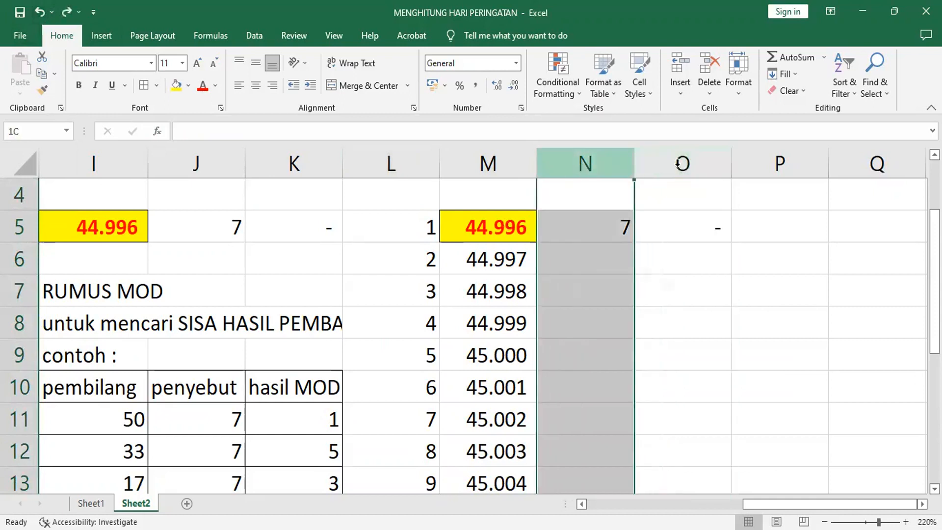
pyautogui.keyDown('shift'); pyautogui.click(680, 164); pyautogui.keyUp('shift')
pyautogui.rightClick(680, 163)
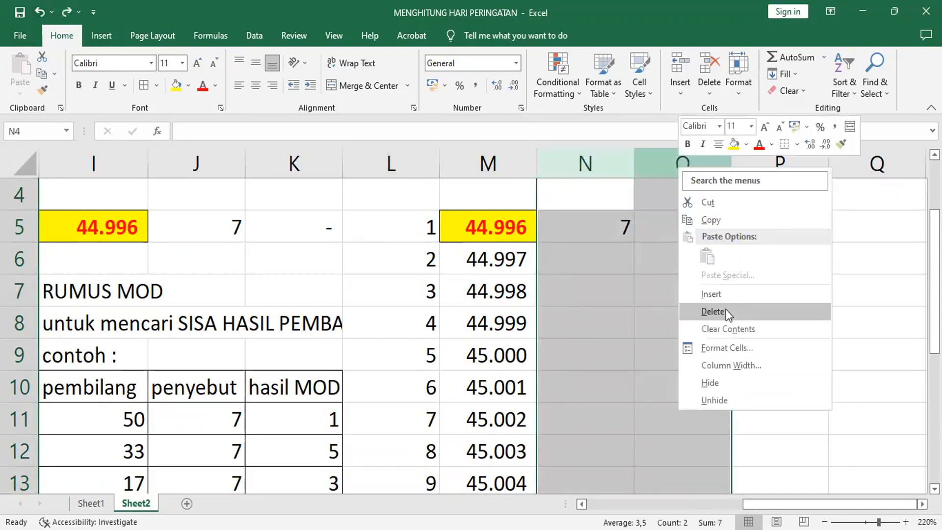
pyautogui.click(726, 309)
# Insert the MOD function in N5 with M5 as the number and 7 as the divisor, and fill it down to N13
pyautogui.click(589, 226)
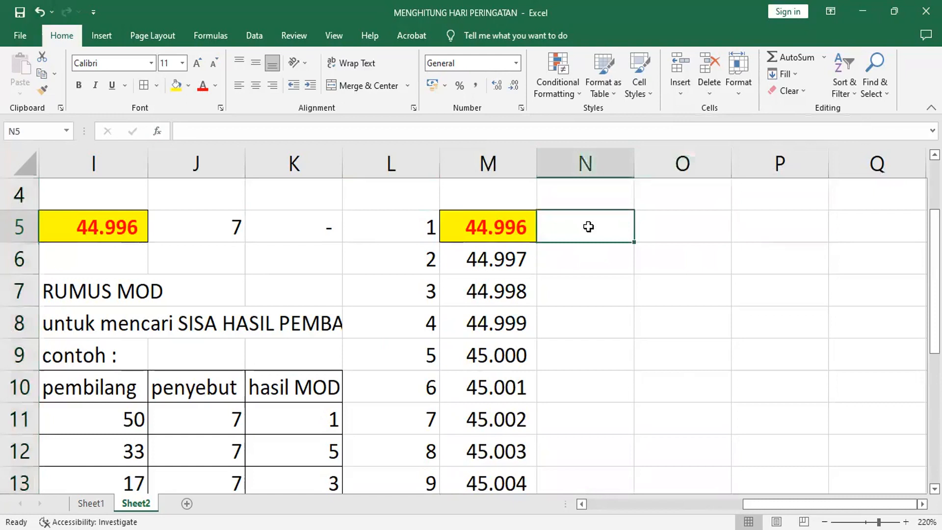
pyautogui.click(160, 131)
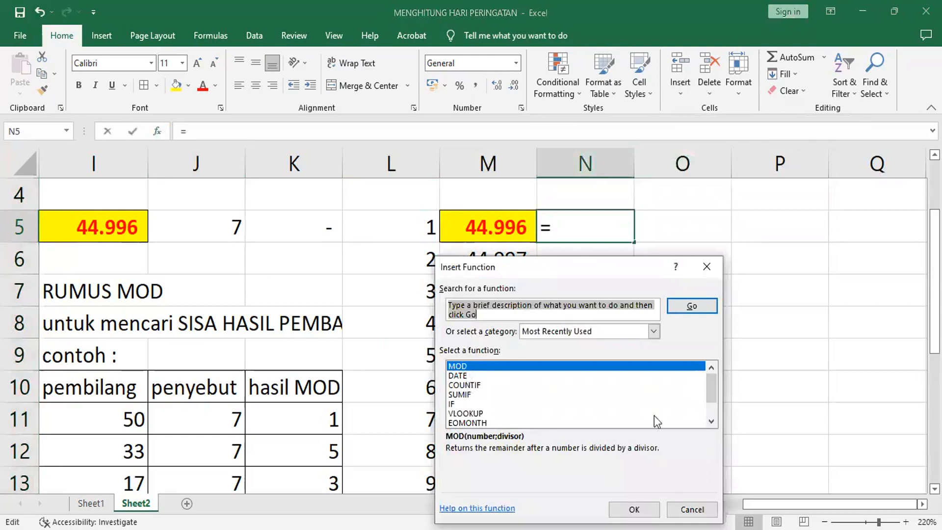
pyautogui.moveTo(649, 270); pyautogui.dragTo(874, 167)
pyautogui.click(864, 405)
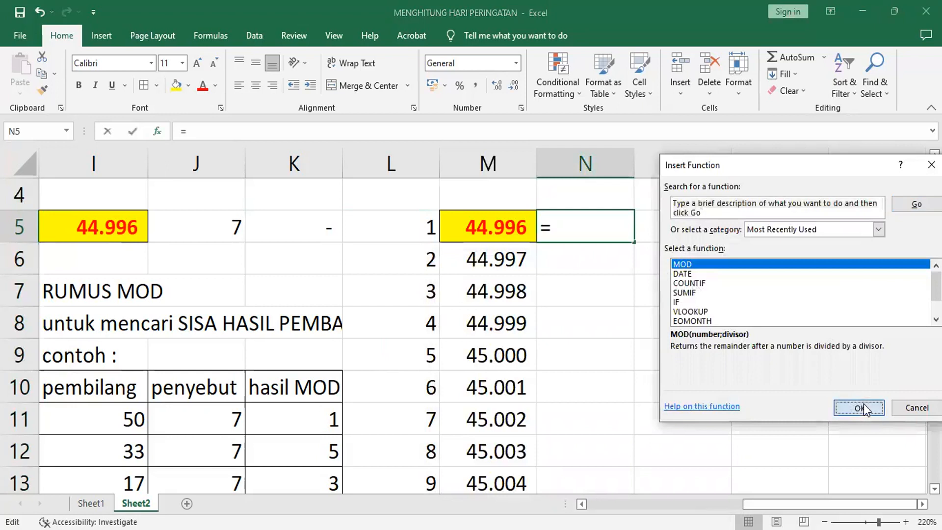
pyautogui.click(655, 257)
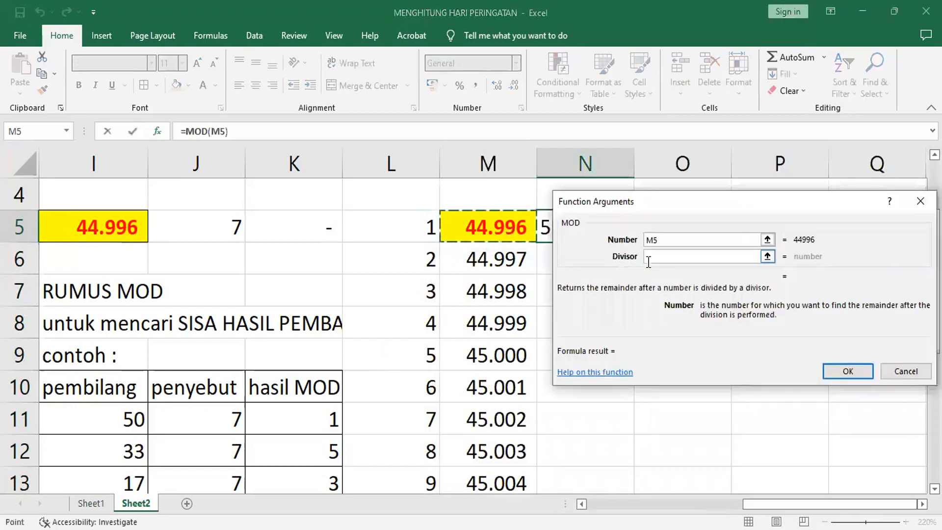
pyautogui.write('7')
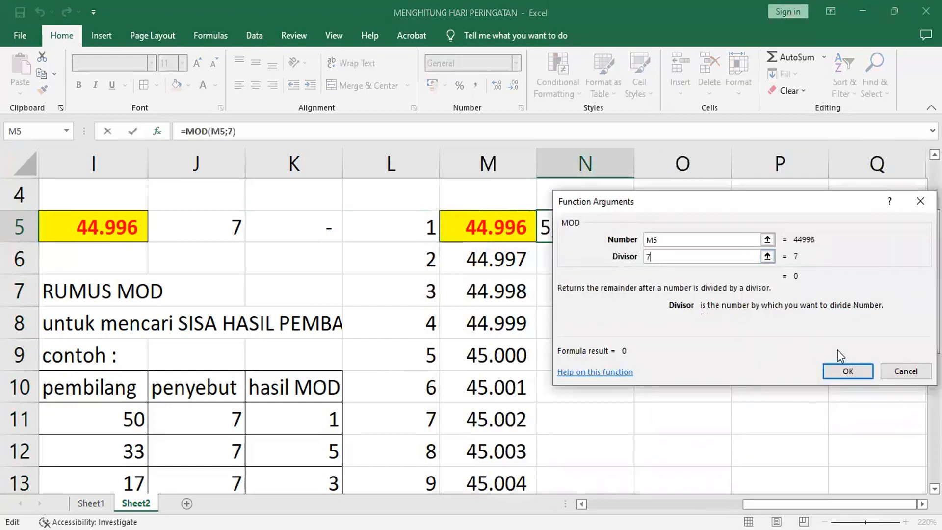
pyautogui.click(843, 370)
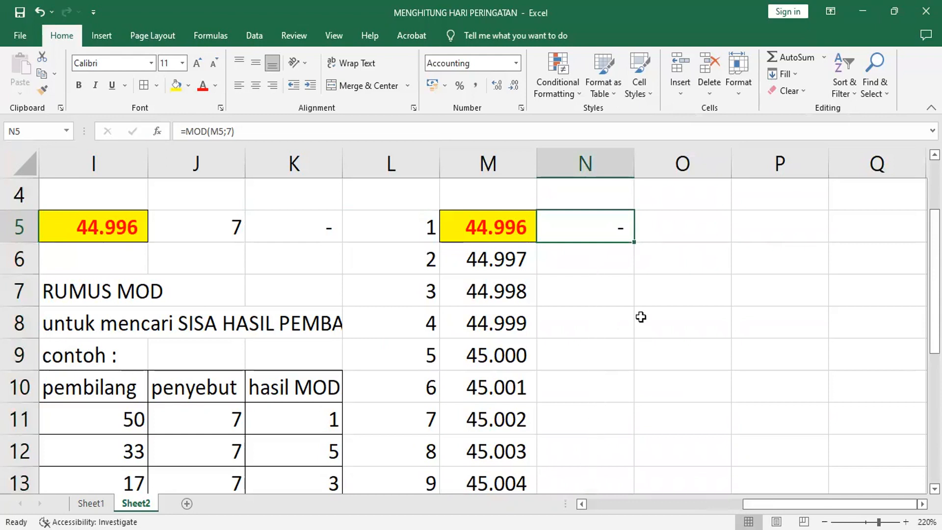
pyautogui.doubleClick(636, 245)
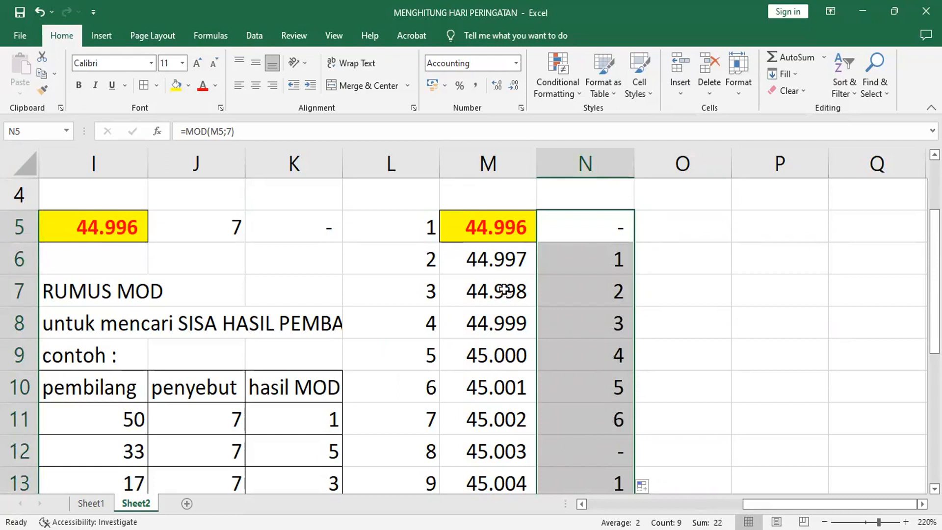
# Examine the consecutive serial numbers in M5:M12 against their MOD remainders in column N
pyautogui.click(508, 226)
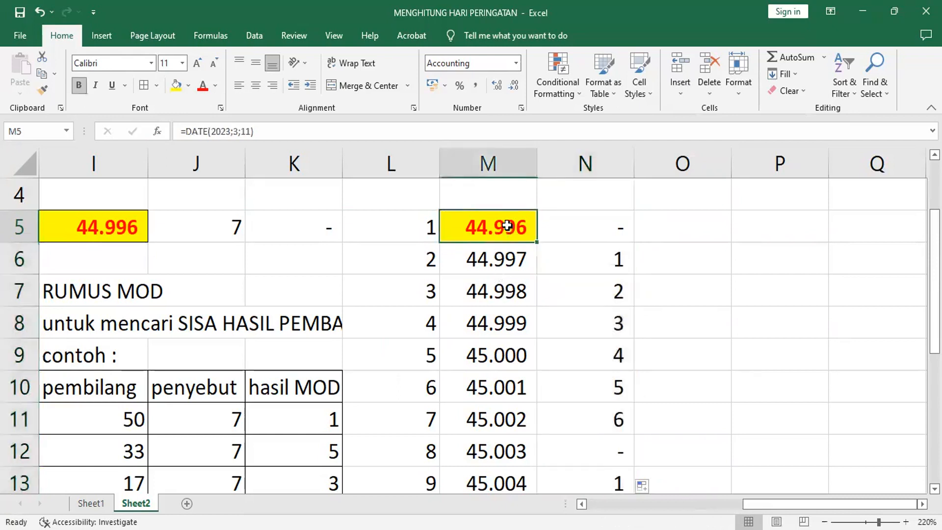
pyautogui.click(497, 260)
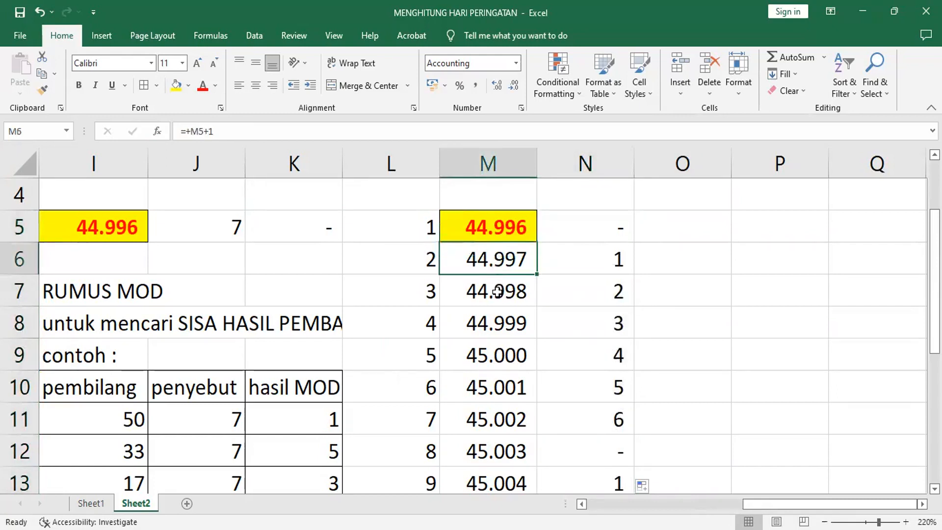
pyautogui.click(498, 291)
pyautogui.click(501, 319)
pyautogui.click(508, 358)
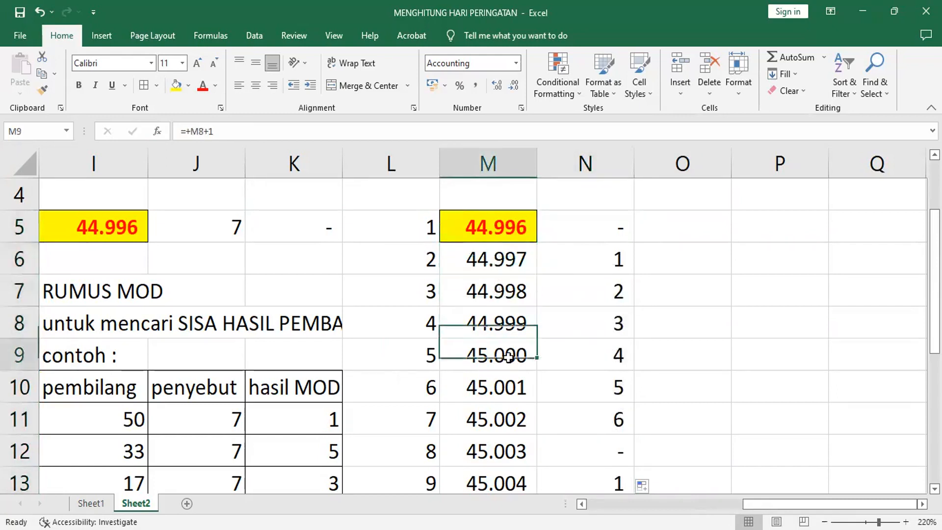
pyautogui.click(512, 390)
pyautogui.click(515, 417)
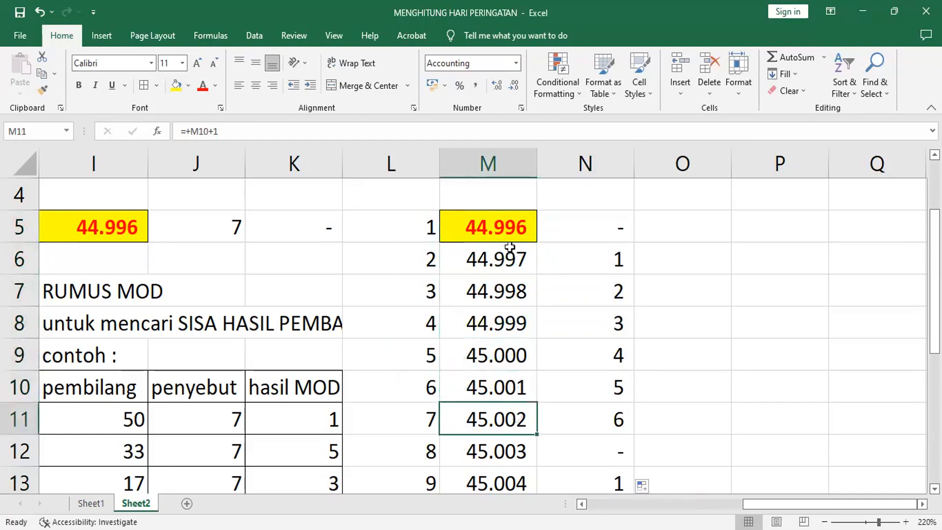
pyautogui.click(504, 231)
pyautogui.click(498, 260)
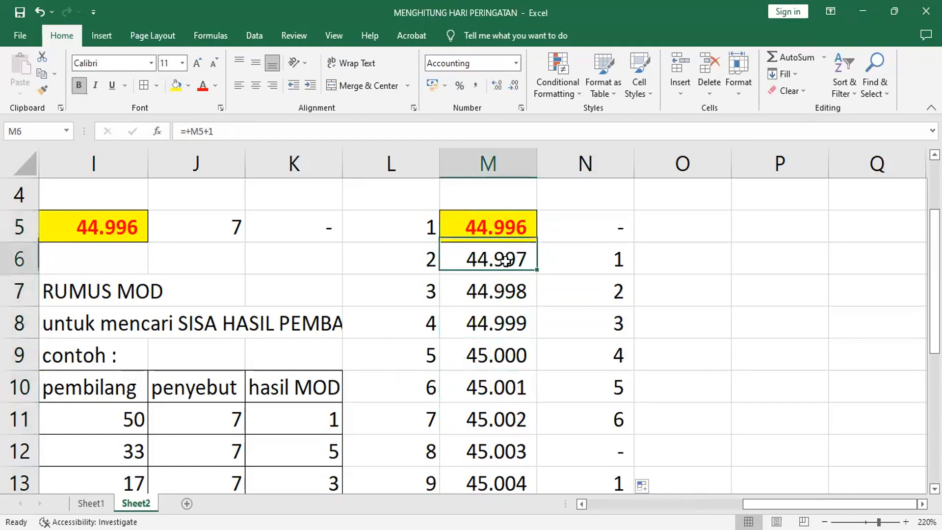
pyautogui.click(505, 294)
pyautogui.click(509, 323)
pyautogui.click(518, 358)
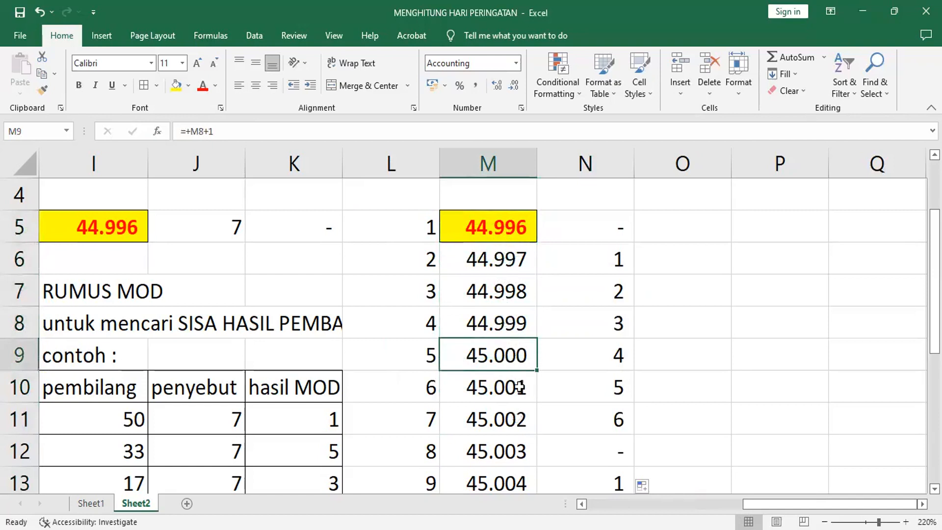
pyautogui.click(519, 388)
pyautogui.click(525, 417)
pyautogui.click(520, 452)
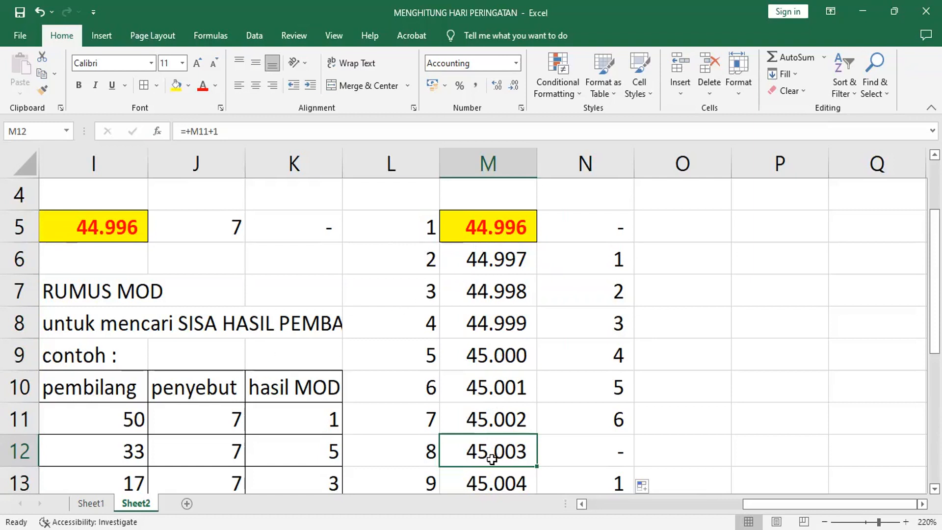
# Format the serial numbers in M5:M13 as dates of the type 14 March 2012
pyautogui.moveTo(492, 460); pyautogui.dragTo(492, 469)
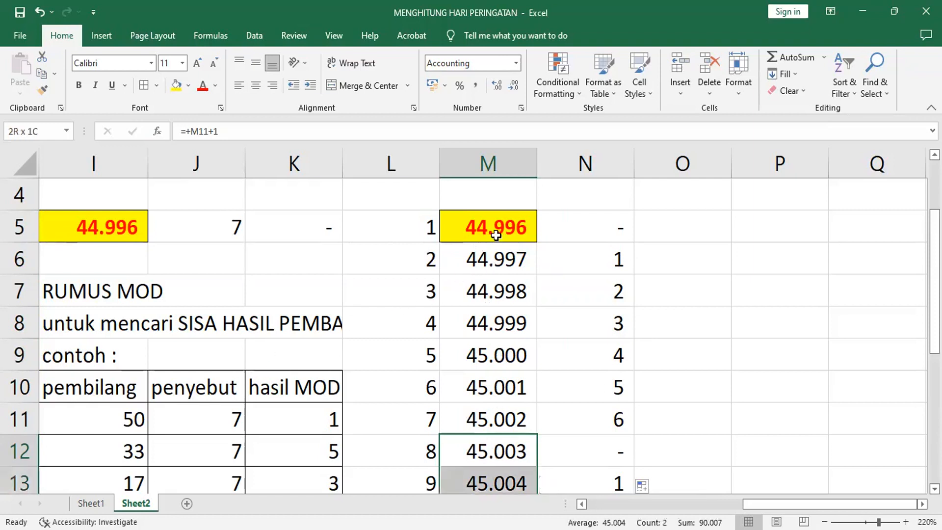
pyautogui.click(496, 236)
pyautogui.keyDown('shift'); pyautogui.click(488, 468); pyautogui.keyUp('shift')
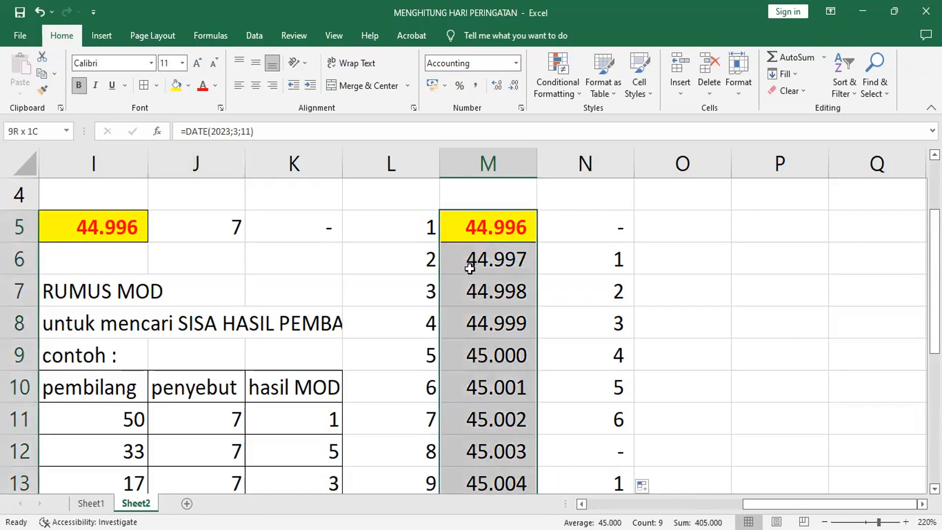
pyautogui.rightClick(488, 308)
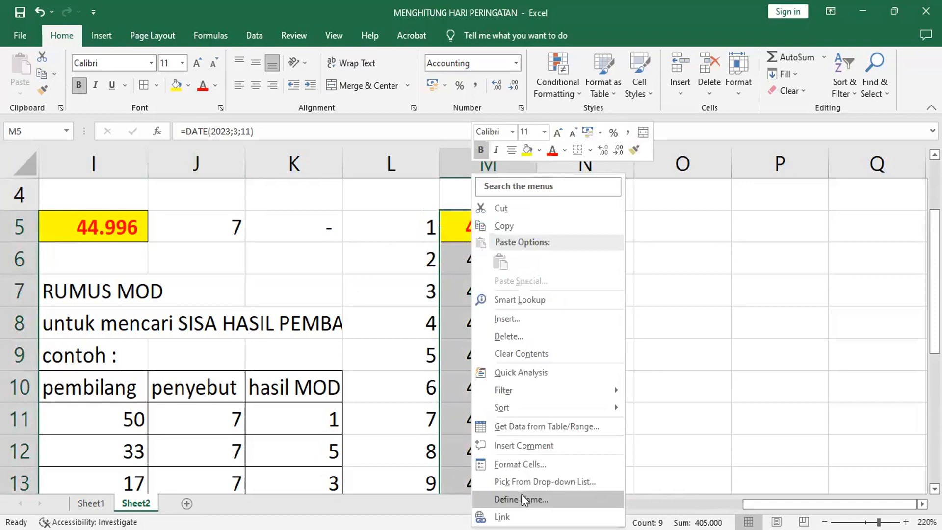
pyautogui.click(545, 465)
pyautogui.click(388, 278)
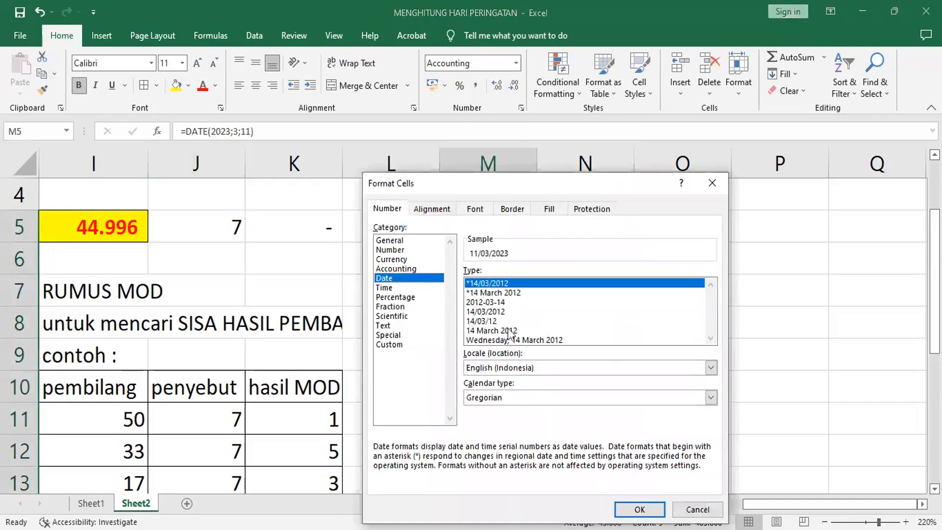
pyautogui.click(496, 330)
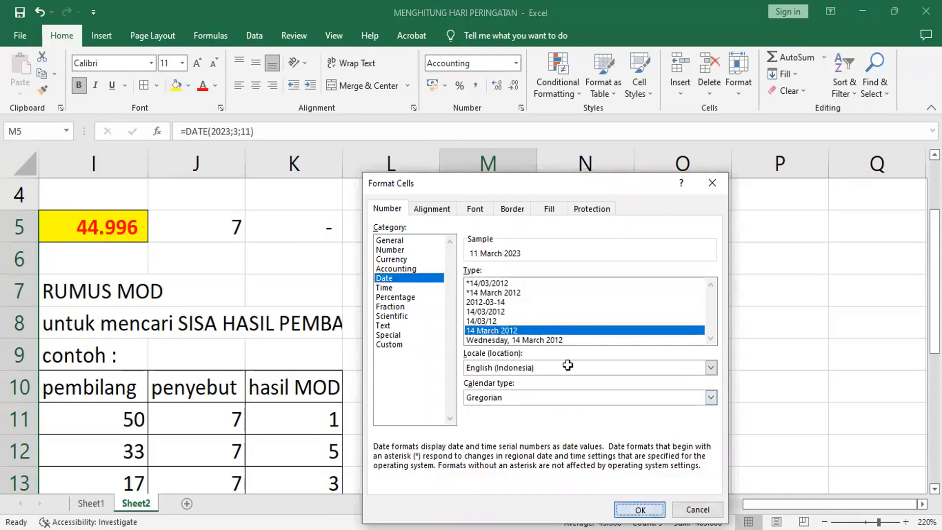
pyautogui.press('Return')
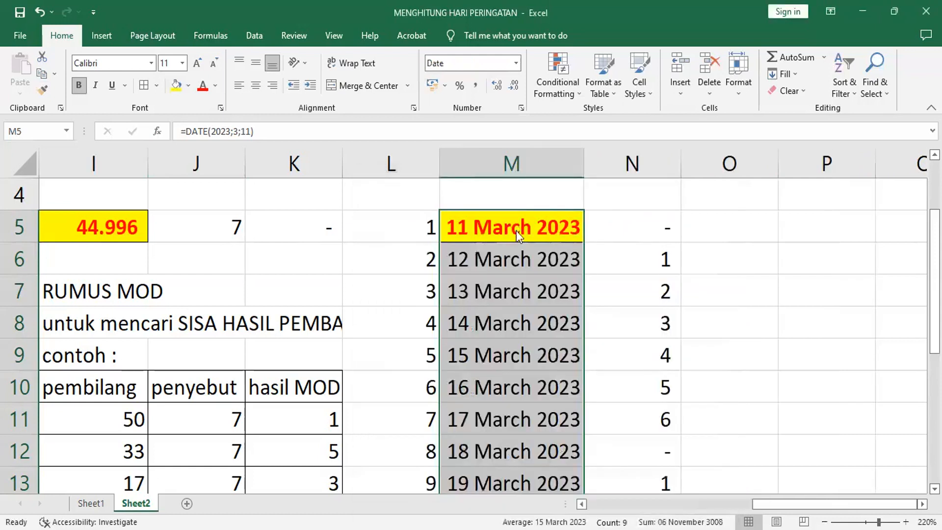
# Shorten the month names of the dates in M5:M13 with the custom number format dd mmm yyyy
pyautogui.rightClick(516, 231)
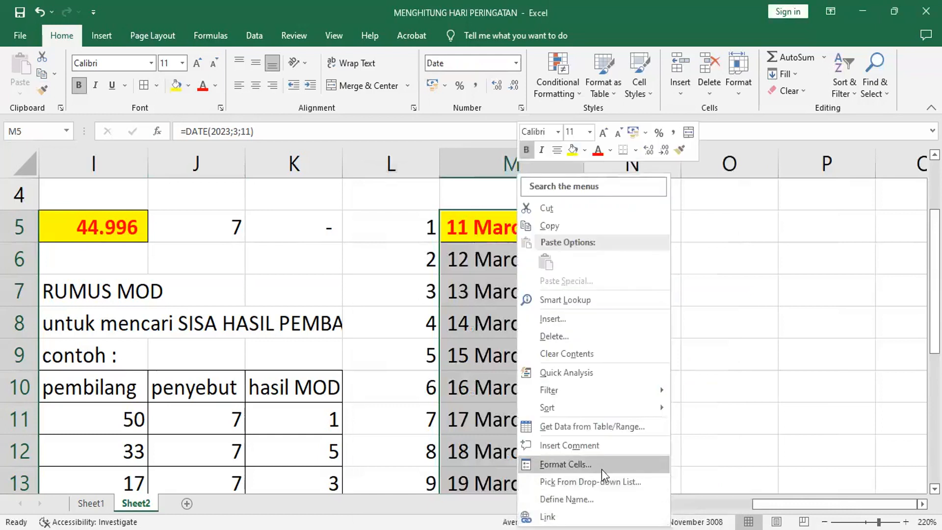
pyautogui.click(602, 463)
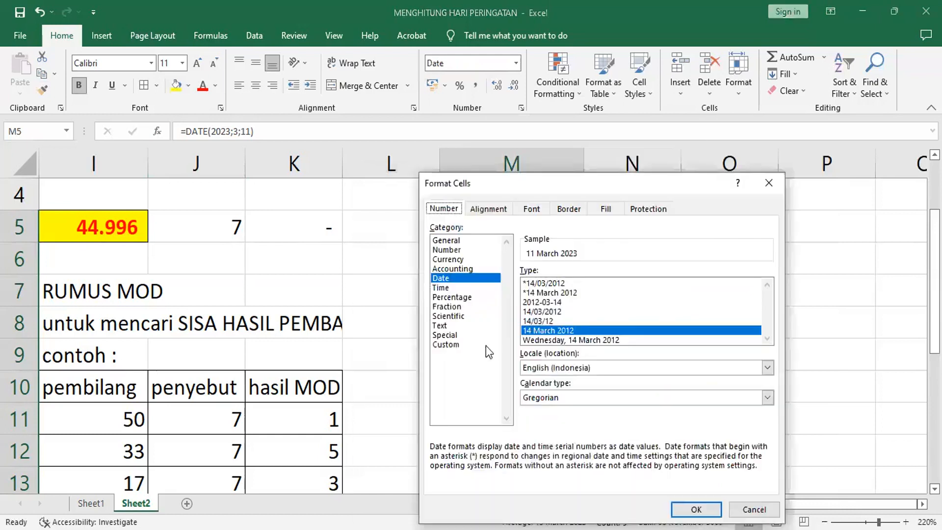
pyautogui.click(450, 345)
pyautogui.click(585, 283)
pyautogui.press('Delete')
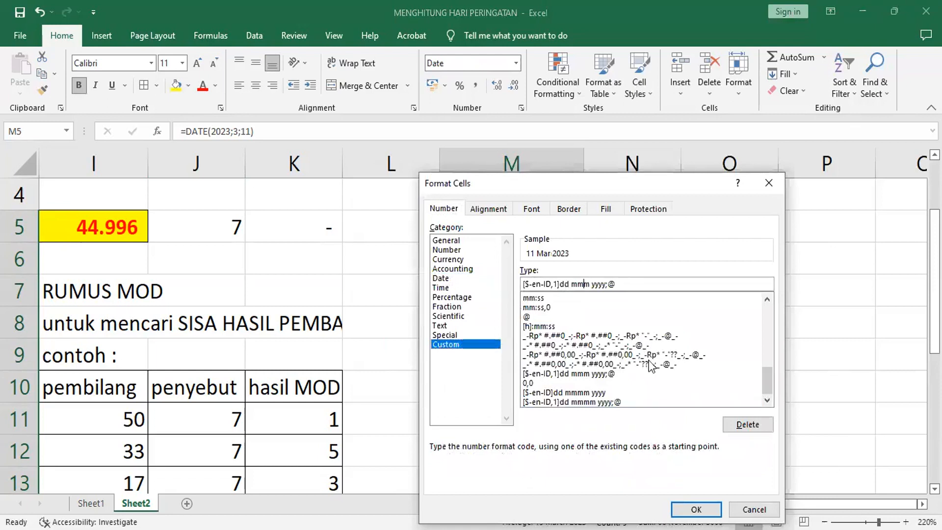
pyautogui.press('Return')
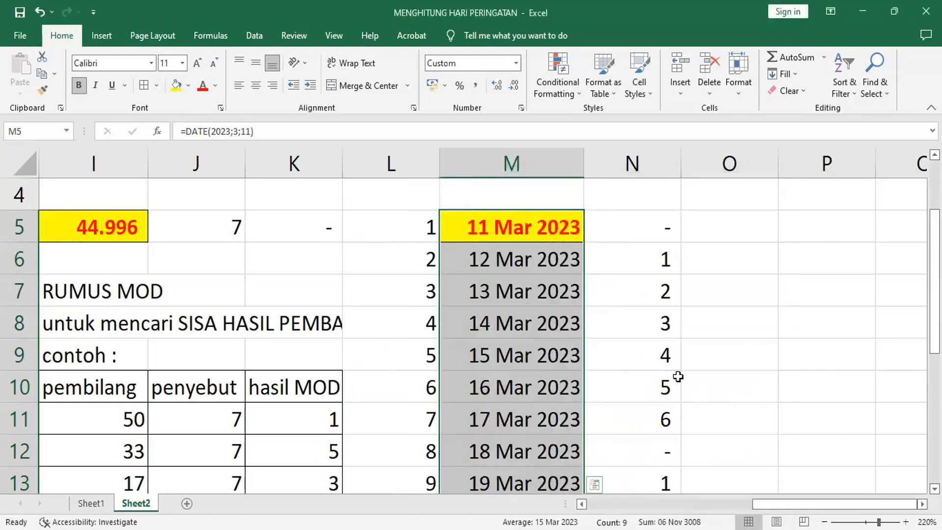
# Fill the date and MOD formulas from M13:N13 down to row 83
pyautogui.scroll(-1, 669, 377)
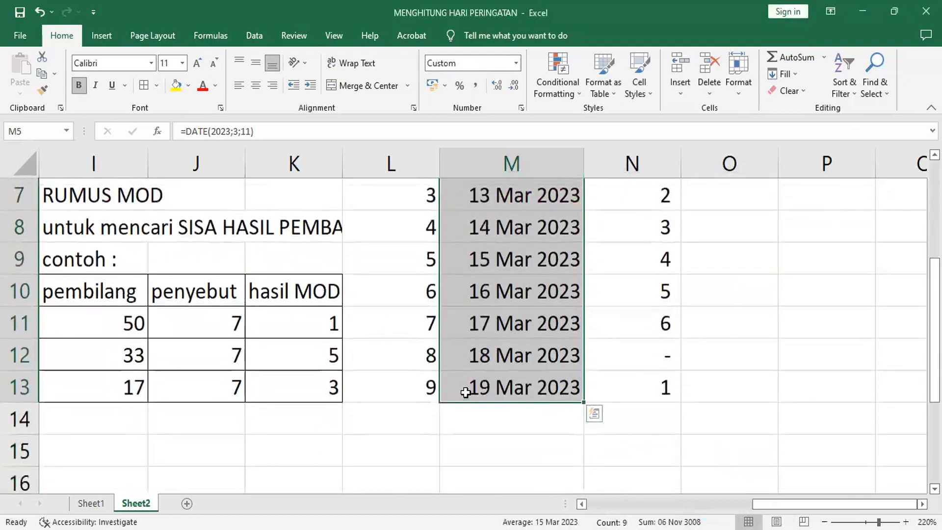
pyautogui.click(431, 387)
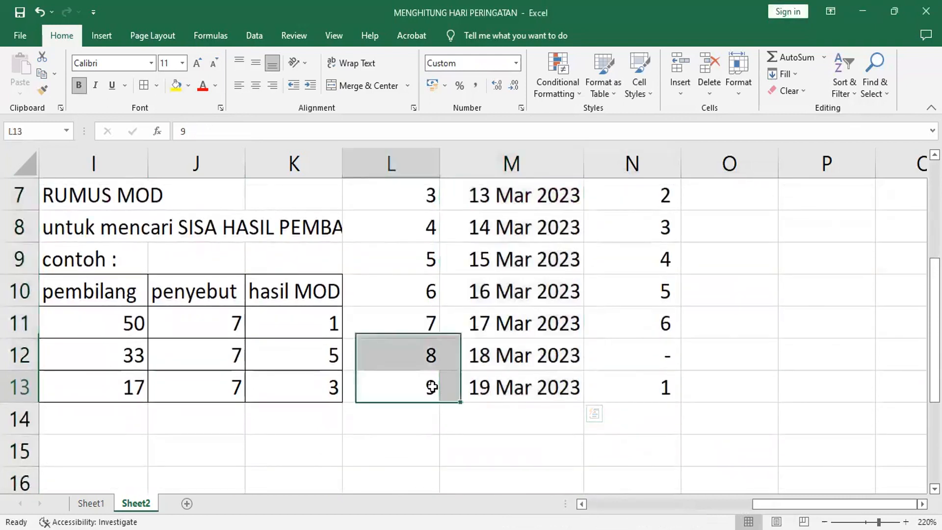
pyautogui.click(538, 393)
pyautogui.moveTo(553, 384); pyautogui.dragTo(682, 431)
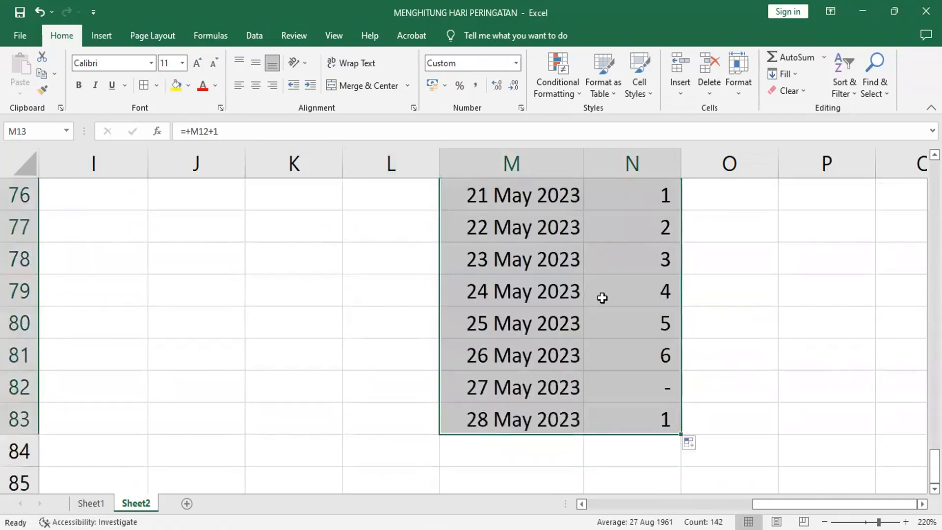
pyautogui.scroll(20, 602, 297)
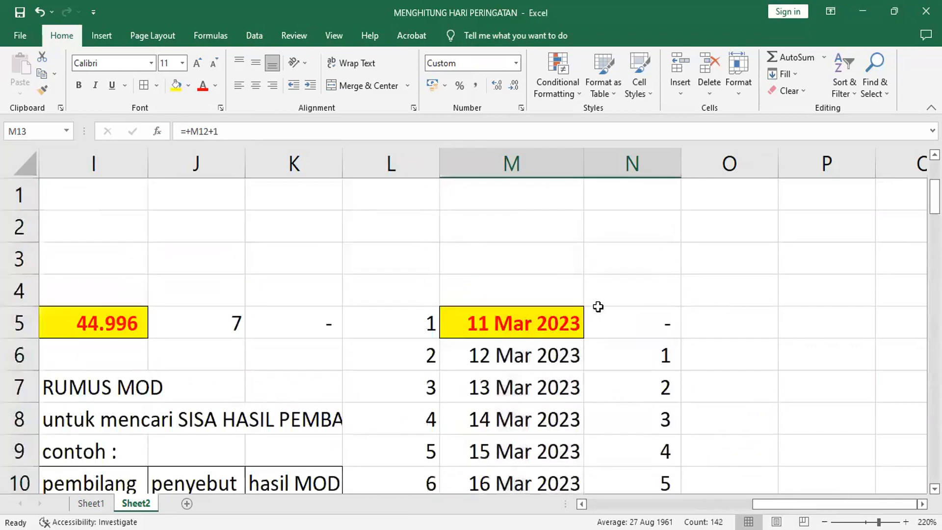
# Assign the range name HARI to the remainder and day-name table in F5:G11 of Sheet2
pyautogui.click(728, 320)
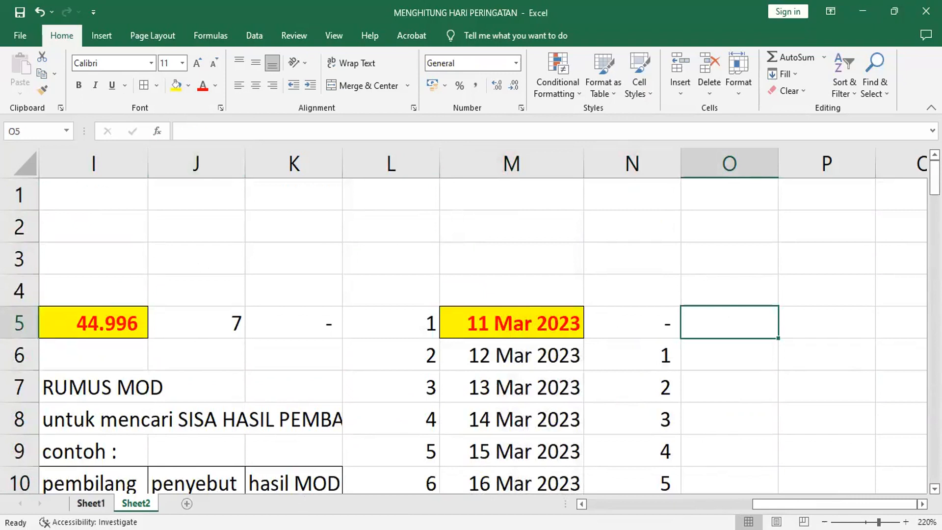
pyautogui.click(90, 503)
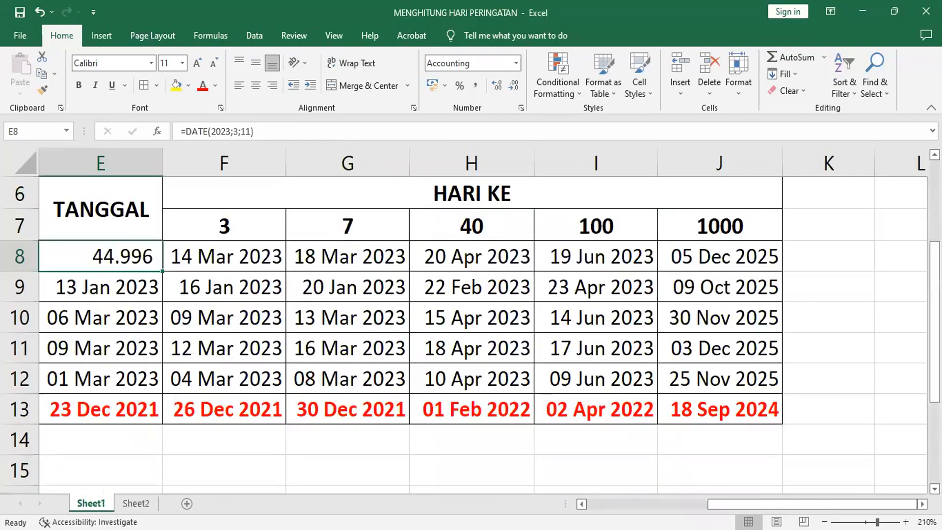
pyautogui.click(135, 503)
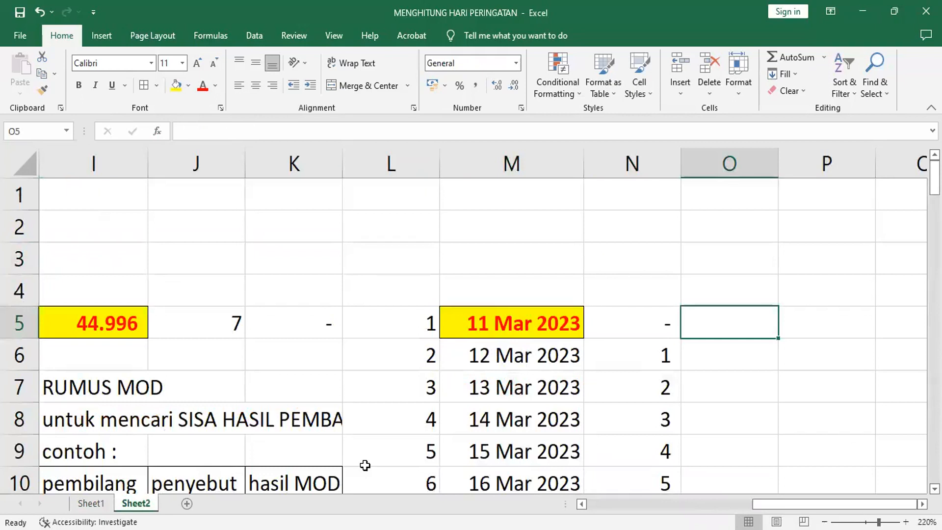
pyautogui.hscroll(-4, 365, 465)
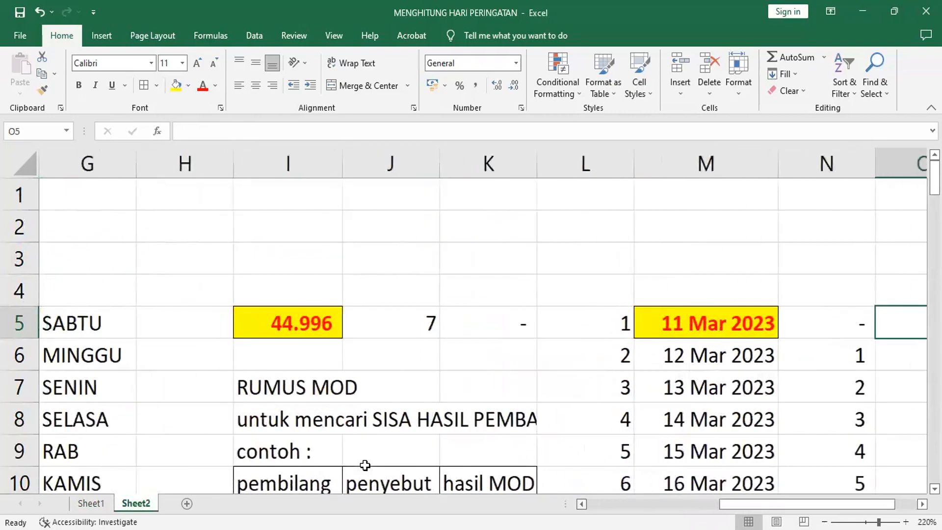
pyautogui.scroll(-2, 381, 351)
pyautogui.scroll(1, 300, 296)
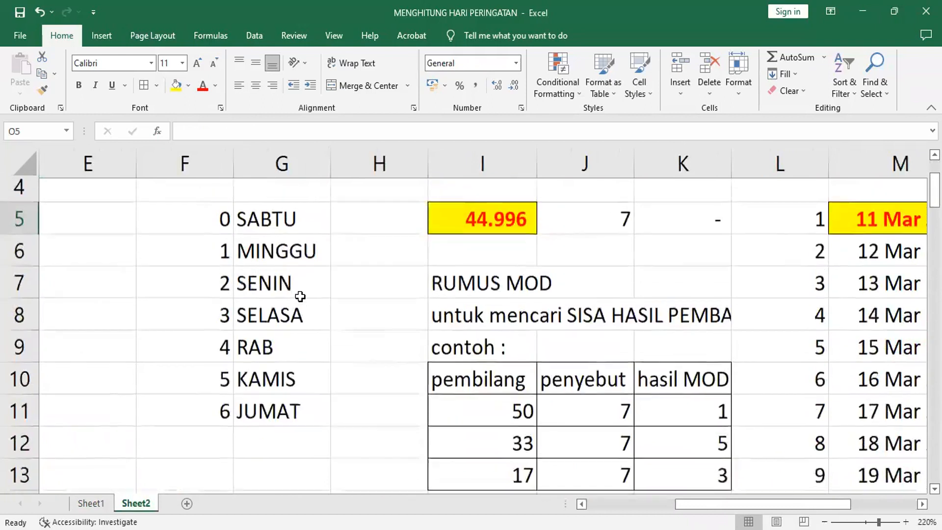
pyautogui.moveTo(218, 229); pyautogui.dragTo(268, 420)
pyautogui.click(54, 131)
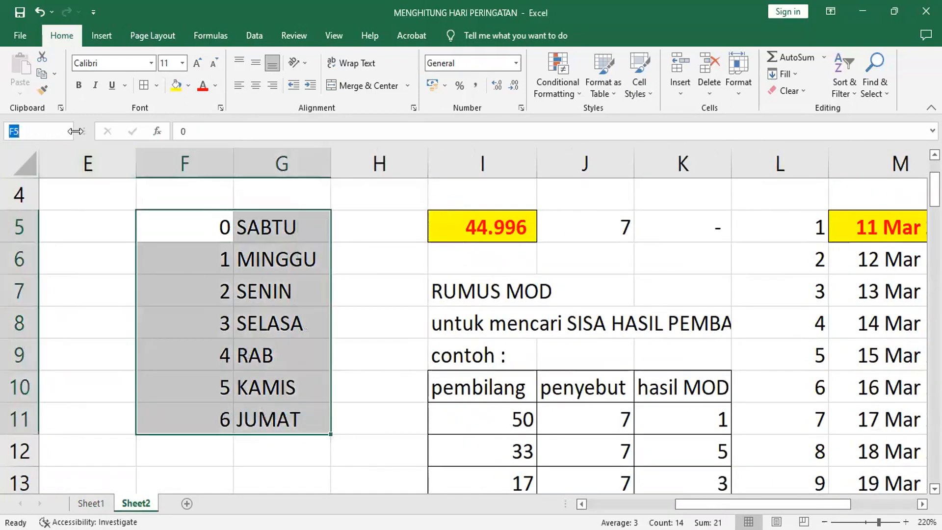
pyautogui.press('Return')
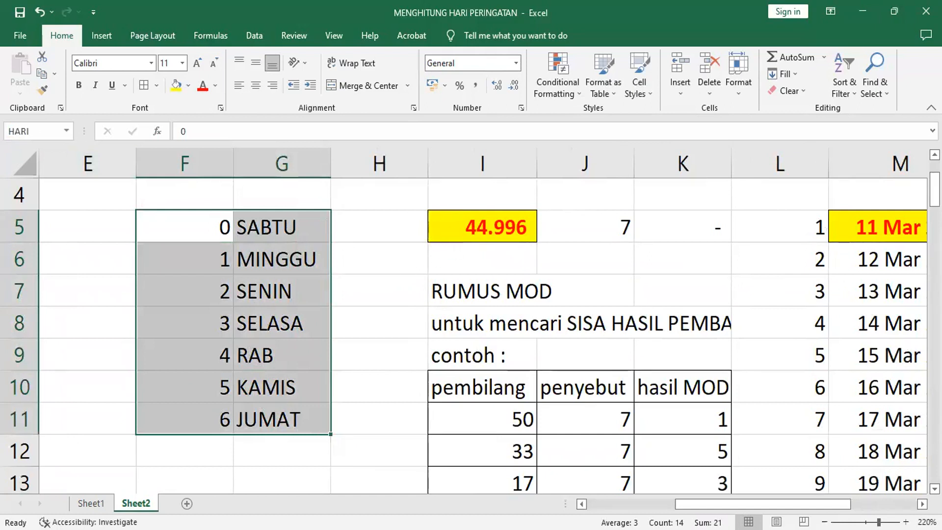
# Hide the sequence numbers in column L by setting their font colour to white
pyautogui.hscroll(3, 471, 319)
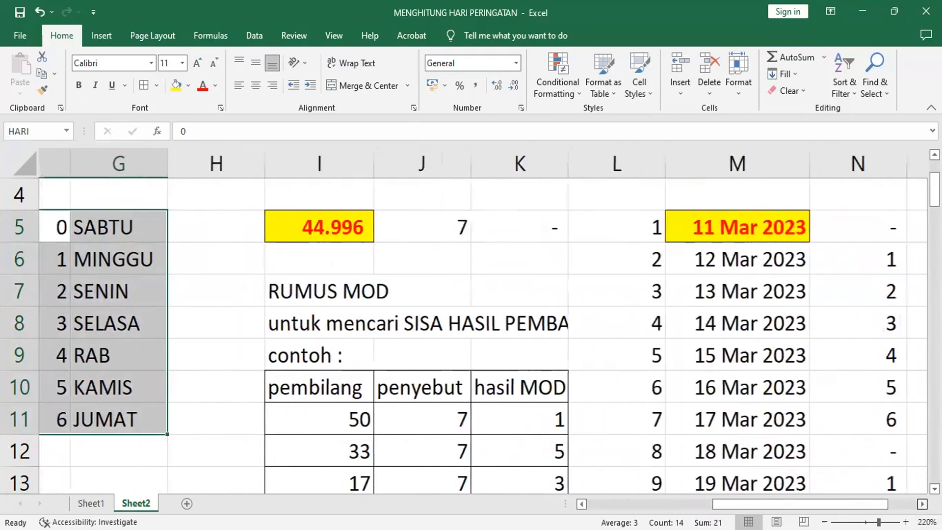
pyautogui.hscroll(10, 426, 225)
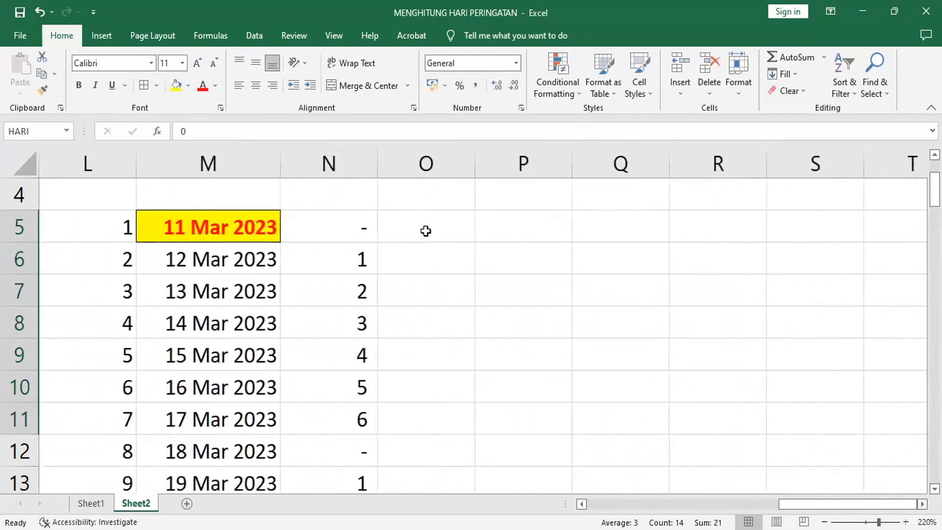
pyautogui.click(426, 230)
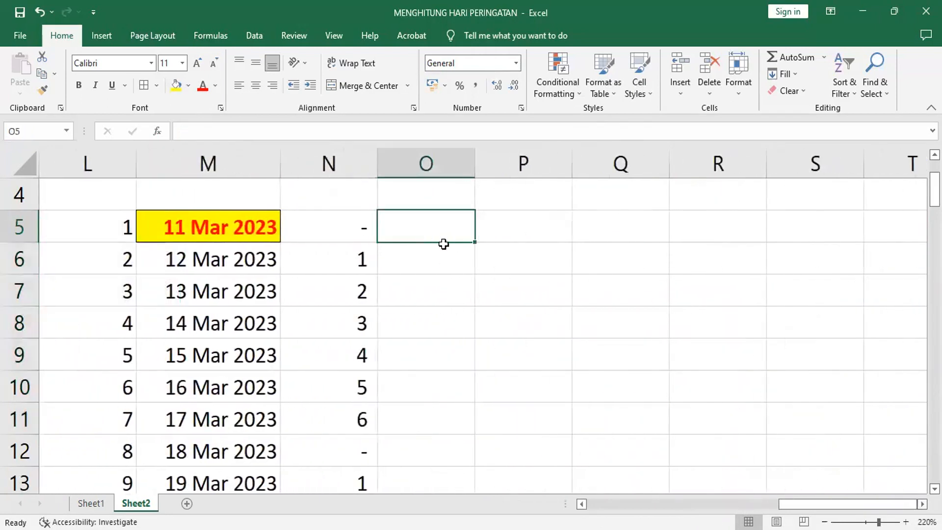
pyautogui.click(112, 168)
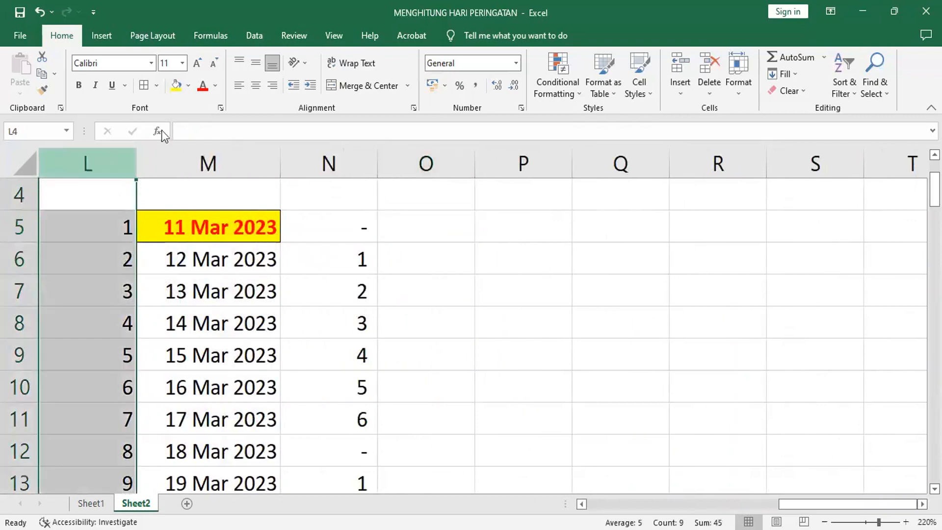
pyautogui.click(216, 87)
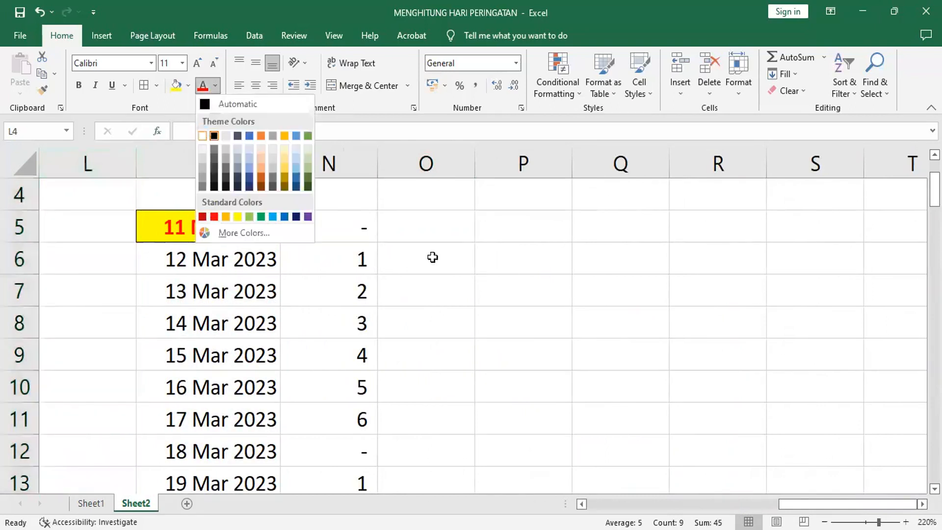
pyautogui.click(201, 133)
pyautogui.click(233, 233)
# Insert VLOOKUP in O5 with lookup value N5, table HARI, column 2 and range lookup 0, and fill it down the date list
pyautogui.click(417, 231)
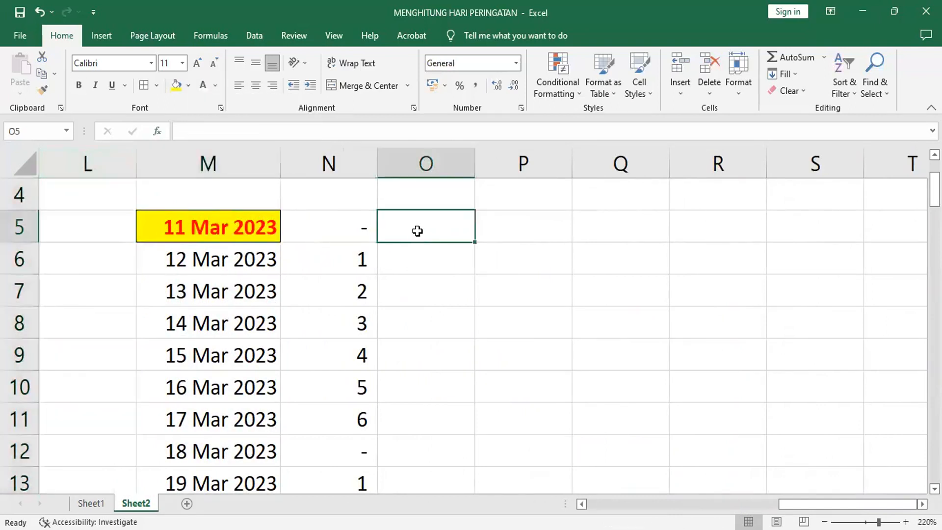
pyautogui.click(158, 131)
pyautogui.click(644, 312)
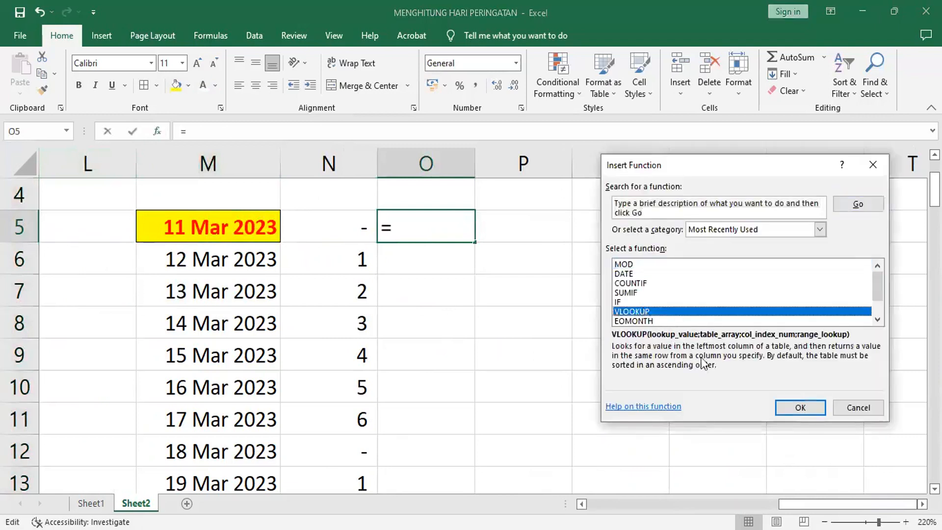
pyautogui.click(809, 409)
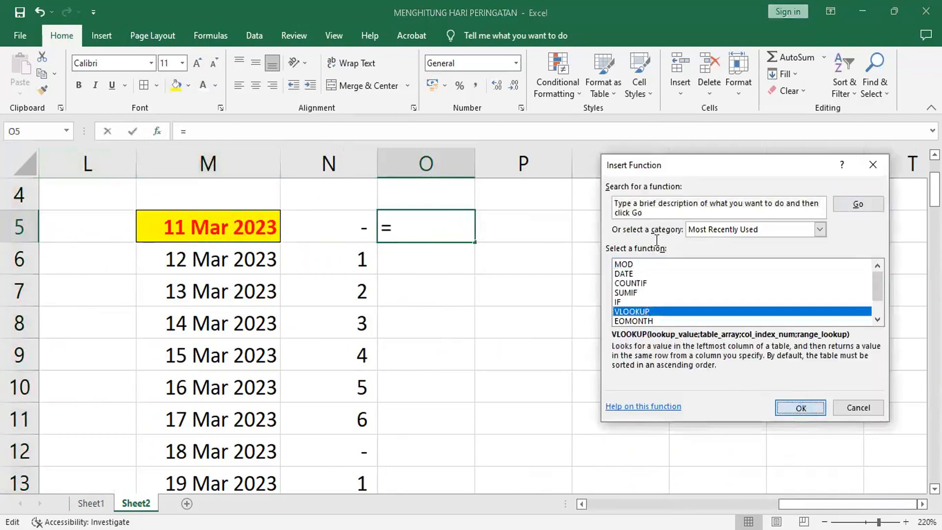
pyautogui.click(683, 238)
pyautogui.write('HARI')
pyautogui.press('Tab')
pyautogui.write('2')
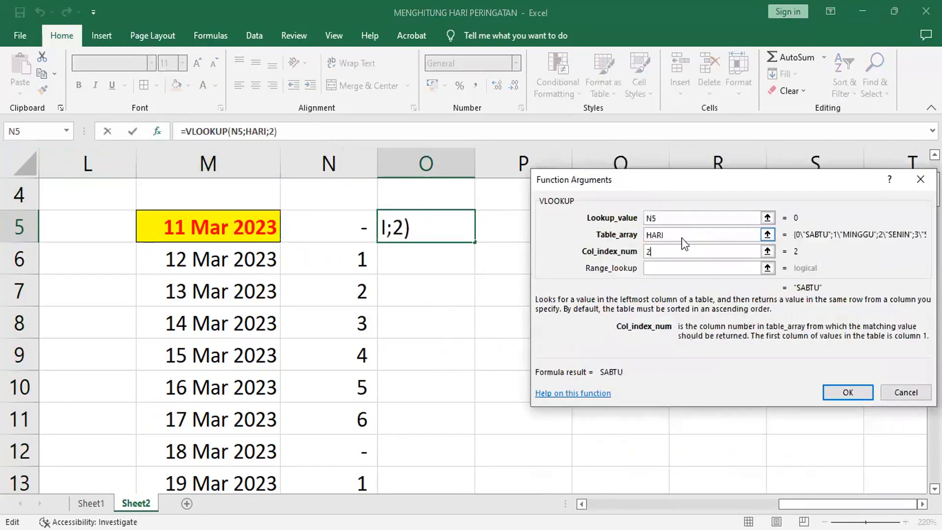
pyautogui.press('Tab')
pyautogui.write('0')
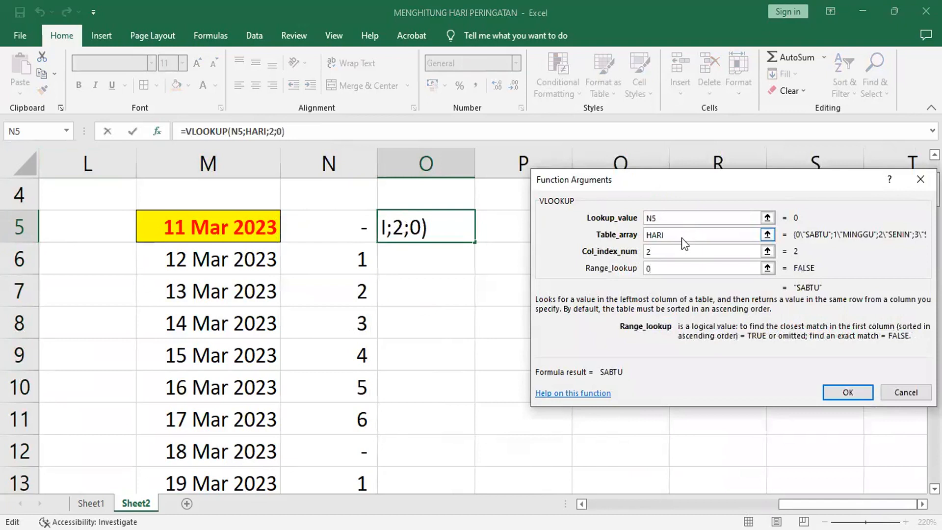
pyautogui.press('Return')
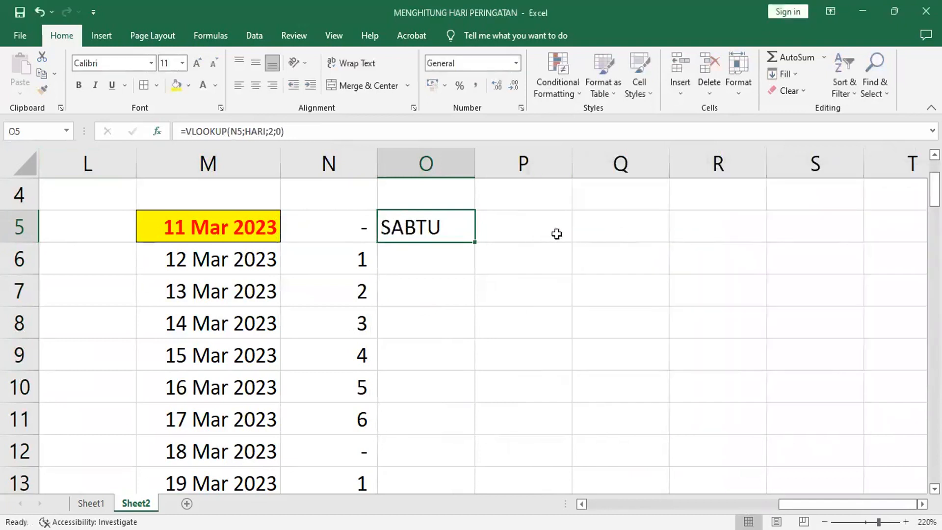
pyautogui.doubleClick(475, 243)
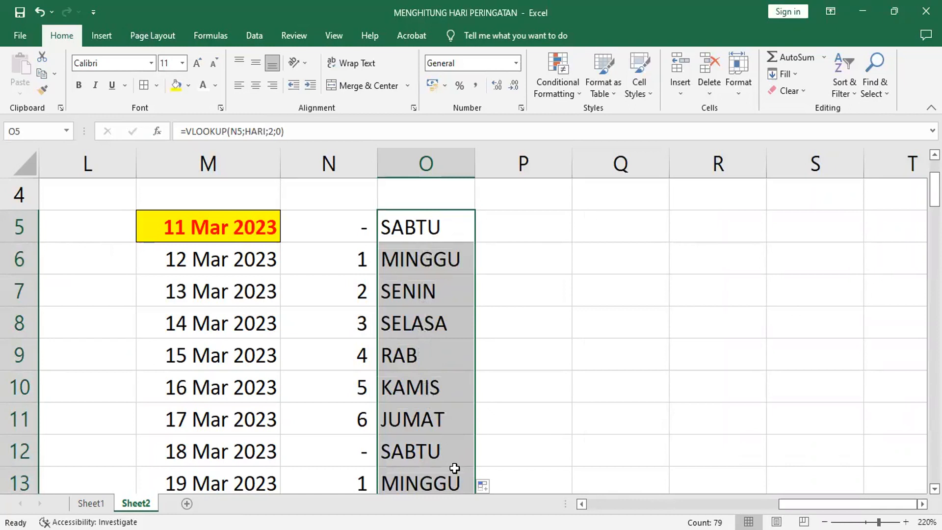
# Correct the misspelled day name in G9 of the HARI table to RABU
pyautogui.scroll(-5, 454, 456)
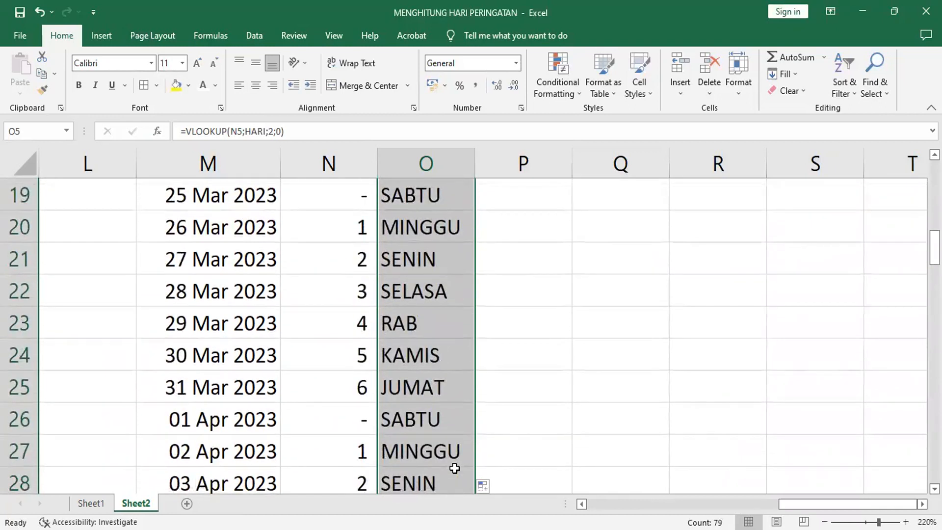
pyautogui.scroll(-4, 454, 468)
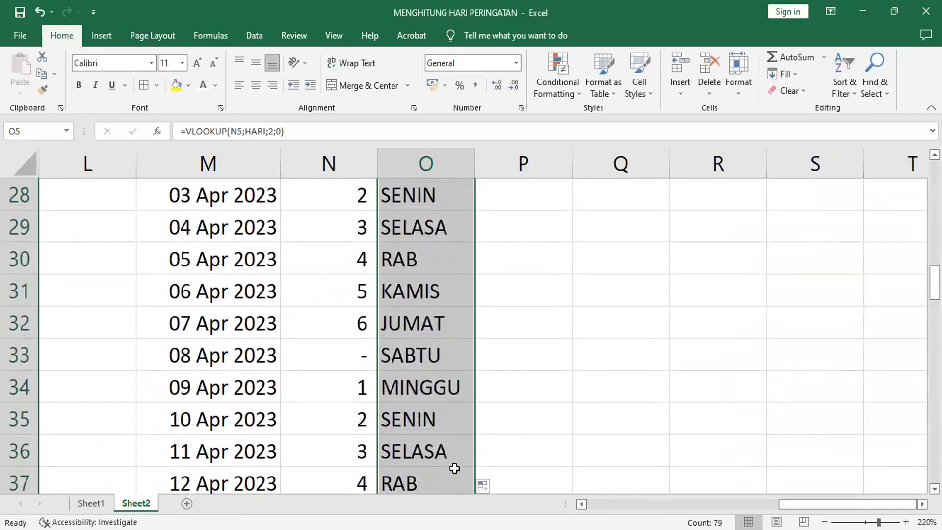
pyautogui.click(427, 386)
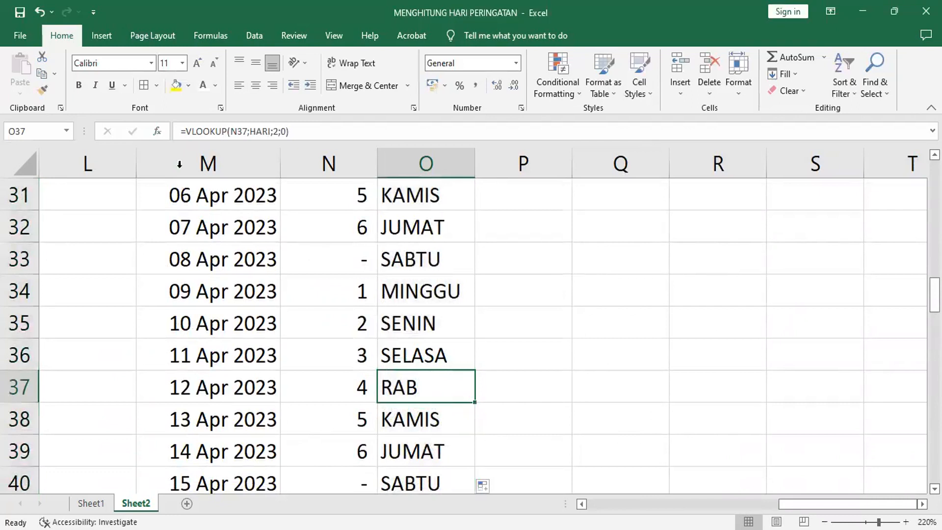
pyautogui.click(68, 130)
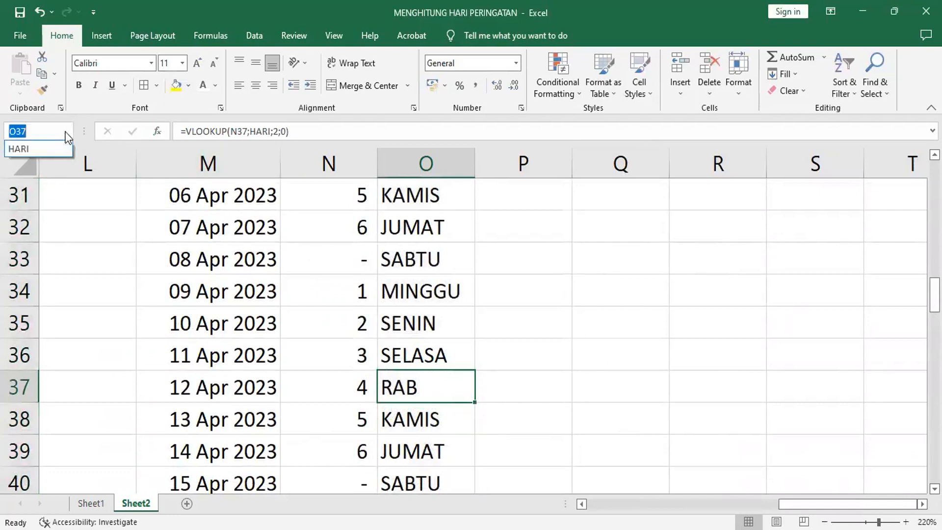
pyautogui.click(52, 150)
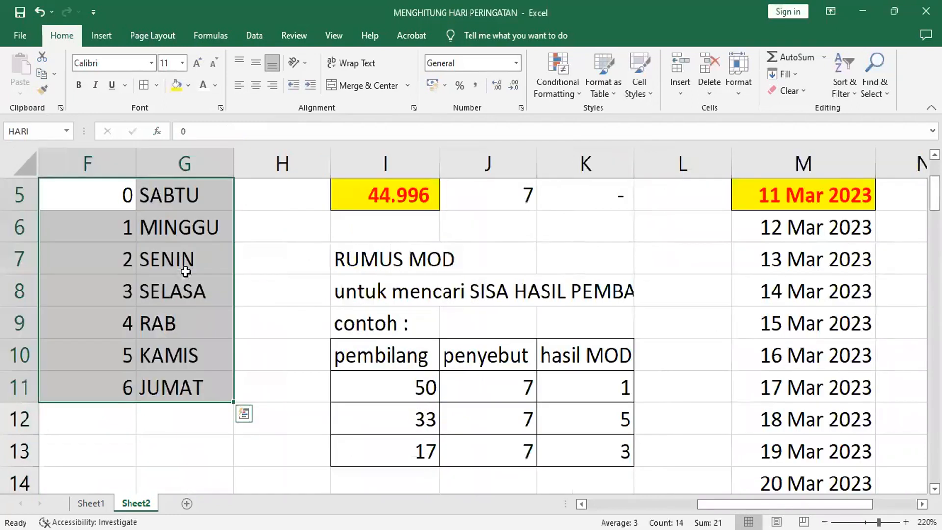
pyautogui.click(187, 324)
pyautogui.click(247, 138)
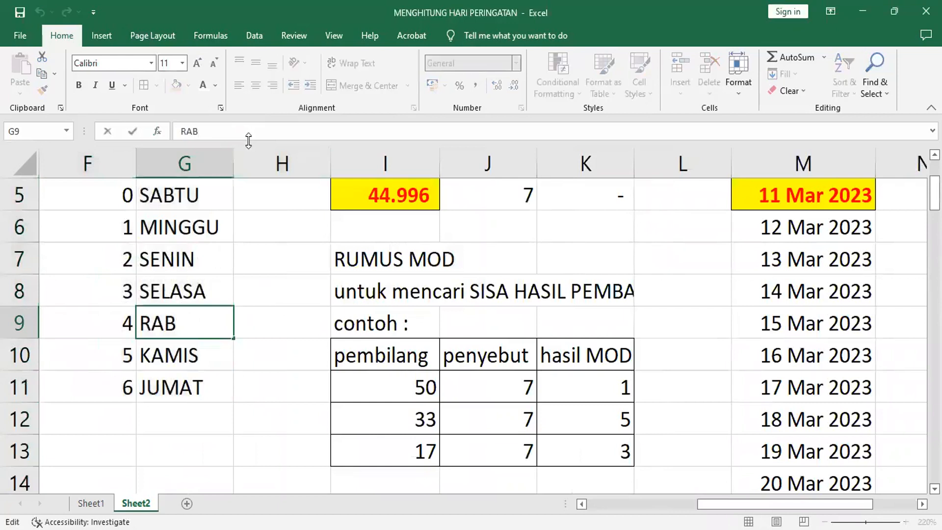
pyautogui.write('U')
pyautogui.press('Return')
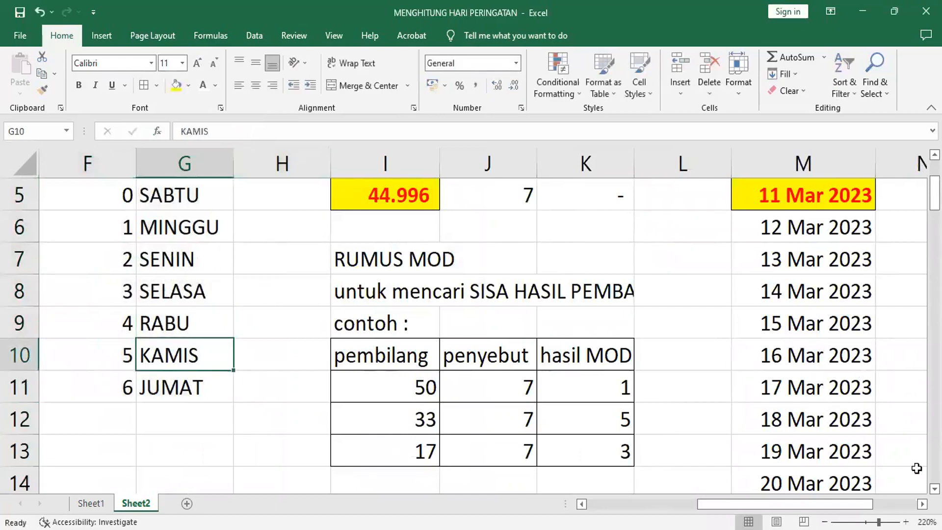
pyautogui.hscroll(5, 917, 468)
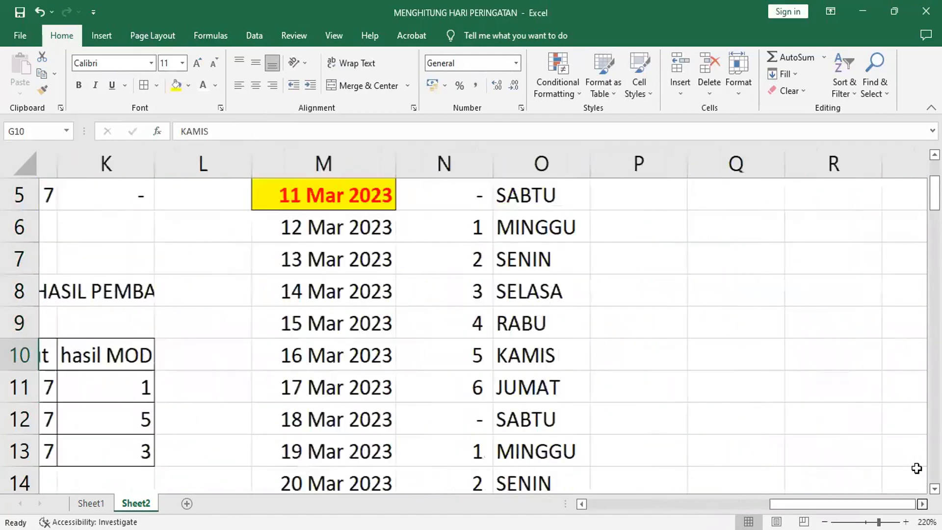
# Fill the cells of the named range HARI with a light green theme colour
pyautogui.hscroll(1, 916, 468)
pyautogui.scroll(-3, 916, 468)
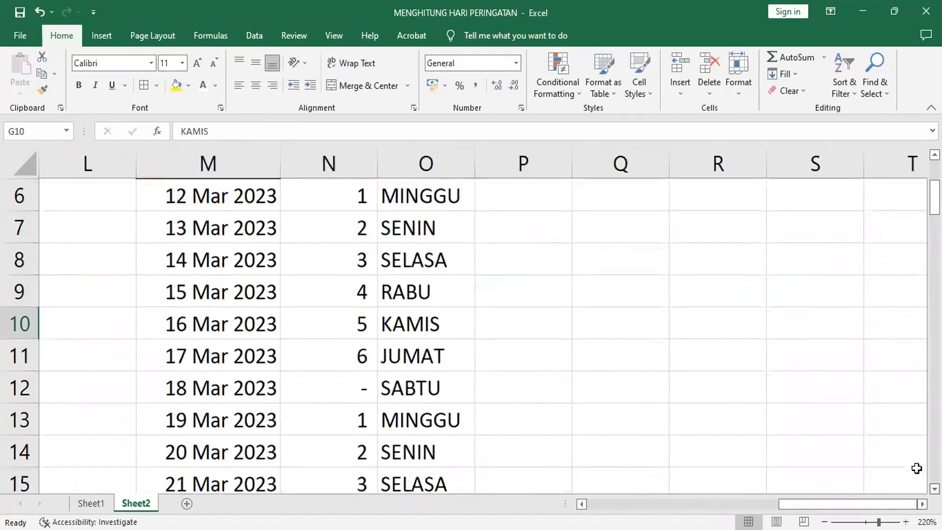
pyautogui.scroll(-3, 916, 468)
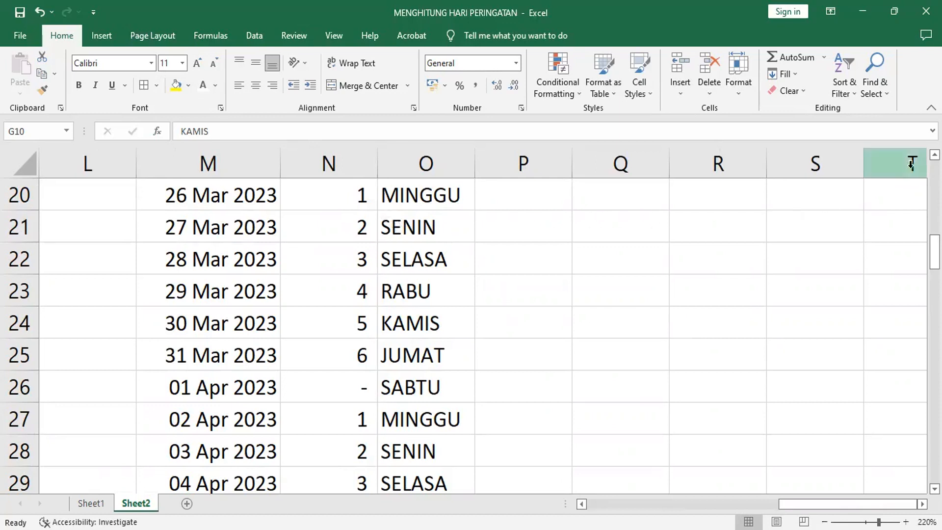
pyautogui.click(68, 132)
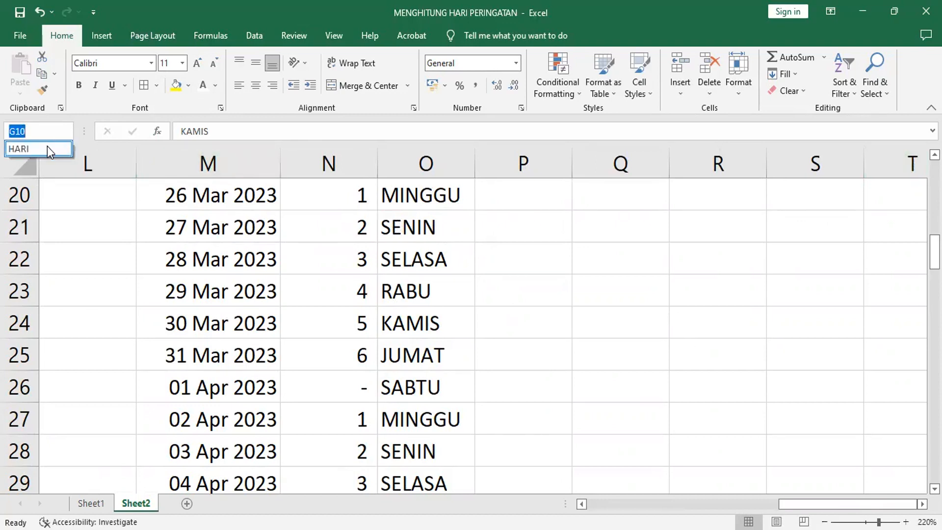
pyautogui.click(47, 148)
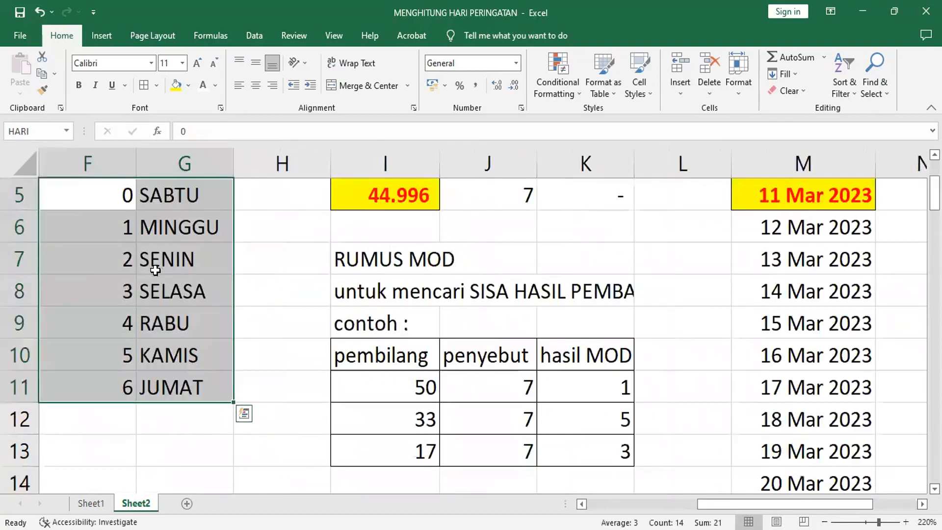
pyautogui.click(189, 87)
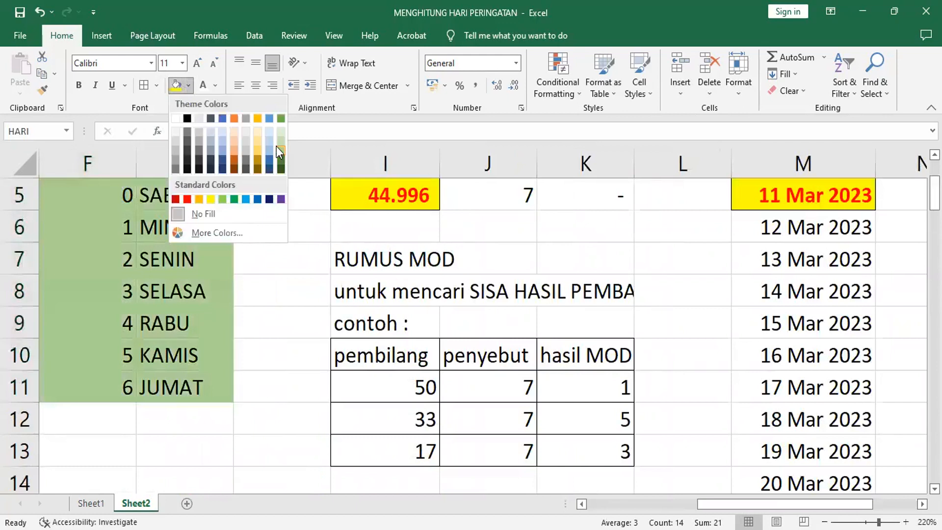
pyautogui.click(277, 147)
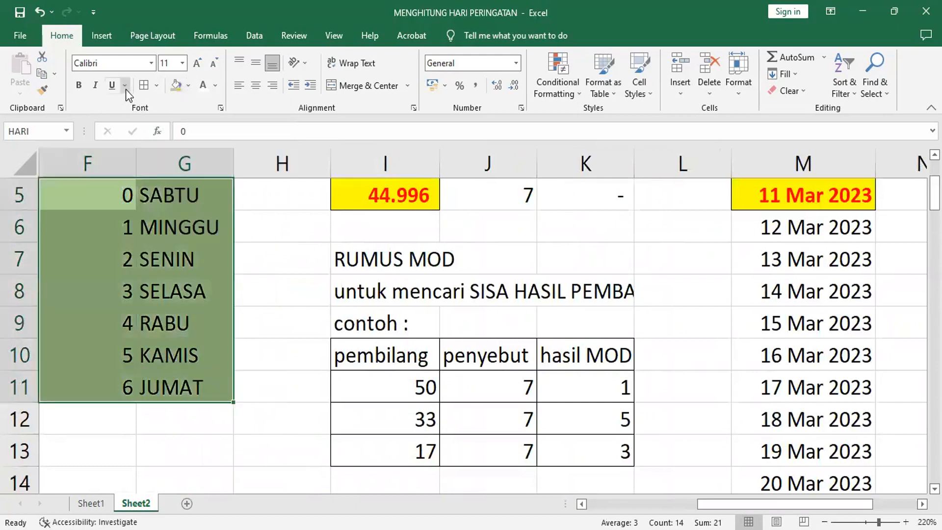
# Make the HARI table's text bold and red, and narrow column F to fit its single-digit numbers
pyautogui.click(81, 89)
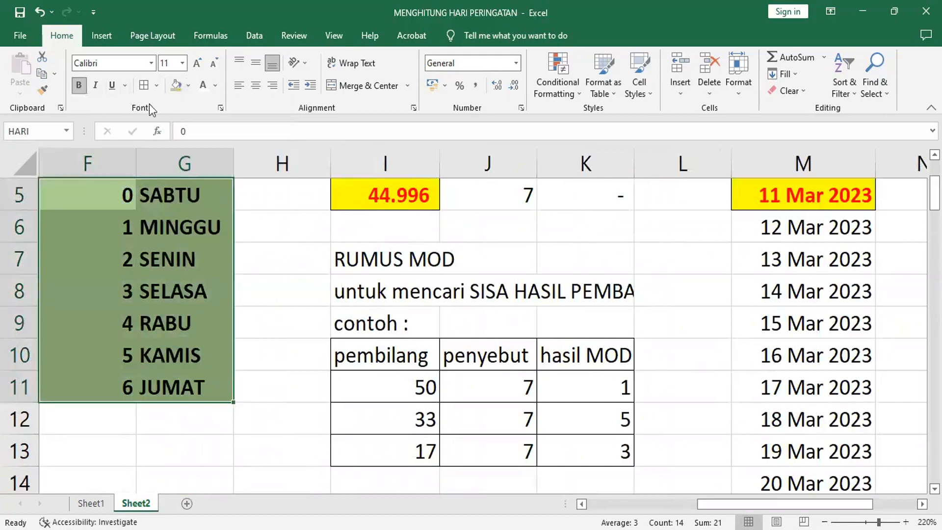
pyautogui.click(188, 85)
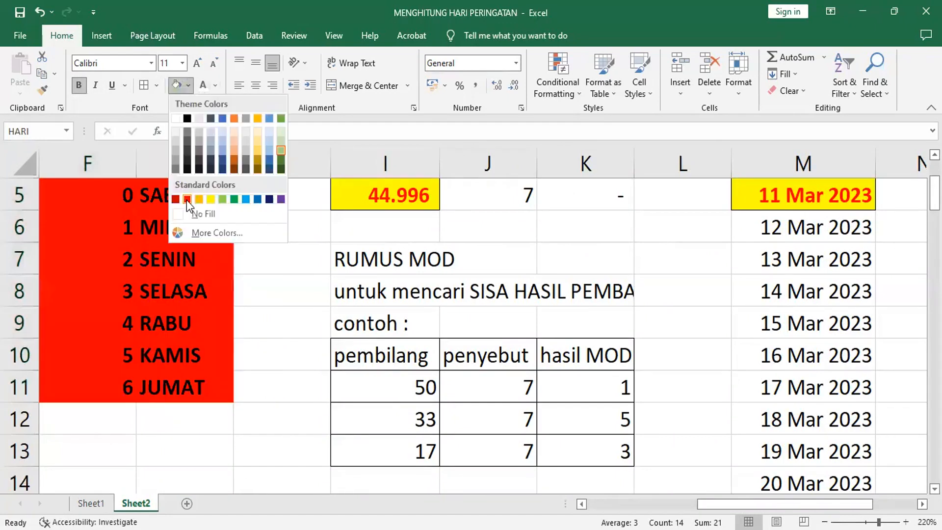
pyautogui.click(215, 84)
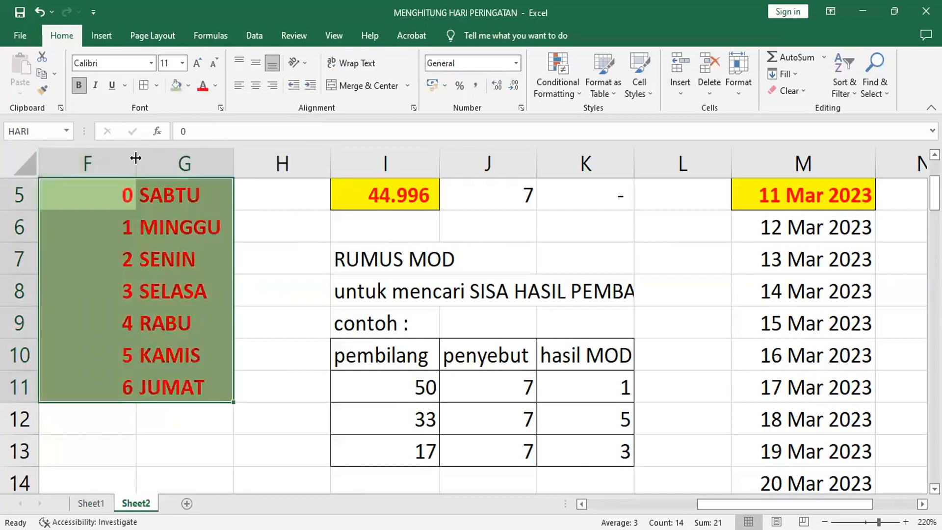
pyautogui.moveTo(137, 155); pyautogui.dragTo(60, 155)
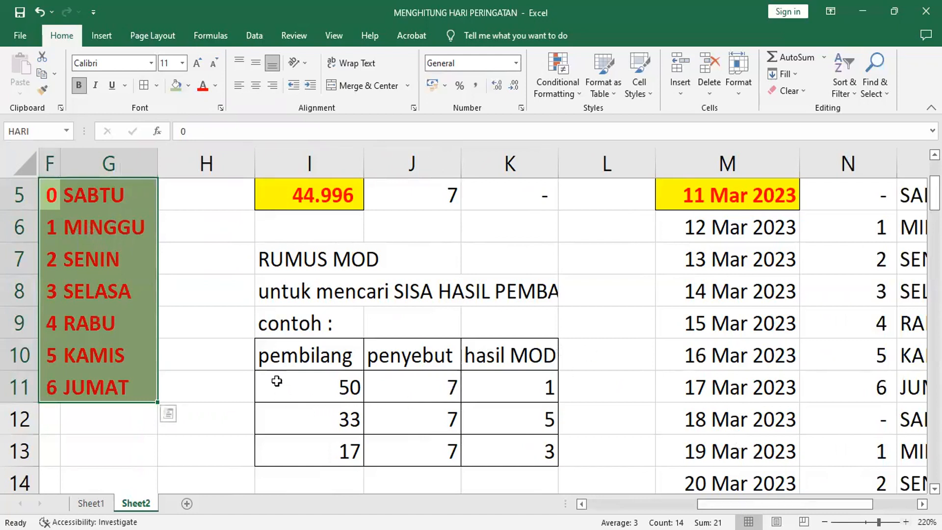
# Copy the formatting of the SENIN row in F7:G7 onto the RUMUS MOD heading in I7:J7 with Format Painter
pyautogui.click(102, 258)
pyautogui.moveTo(49, 261); pyautogui.dragTo(101, 257)
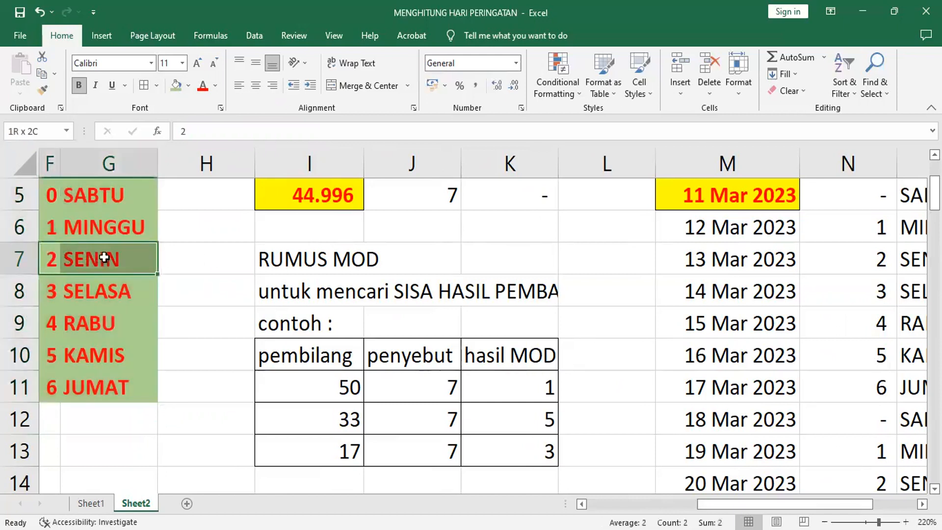
pyautogui.click(43, 90)
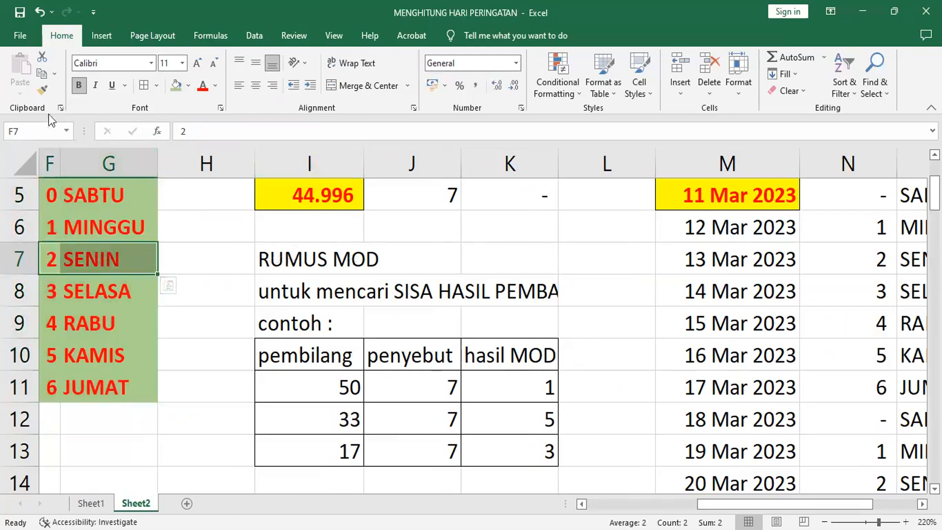
pyautogui.click(43, 90)
pyautogui.moveTo(301, 266)
pyautogui.mouseDown()
pyautogui.moveTo(358, 258)
pyautogui.moveTo(380, 269)
pyautogui.mouseUp()
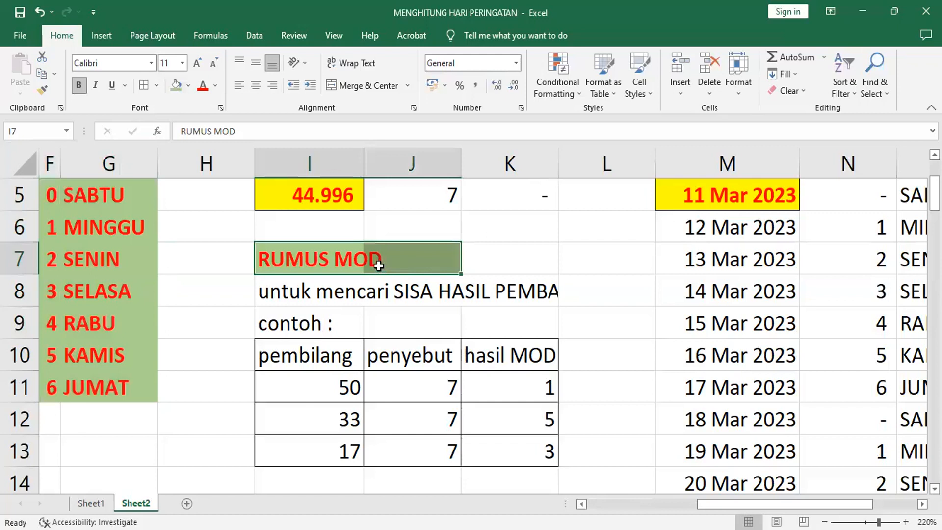
pyautogui.click(560, 239)
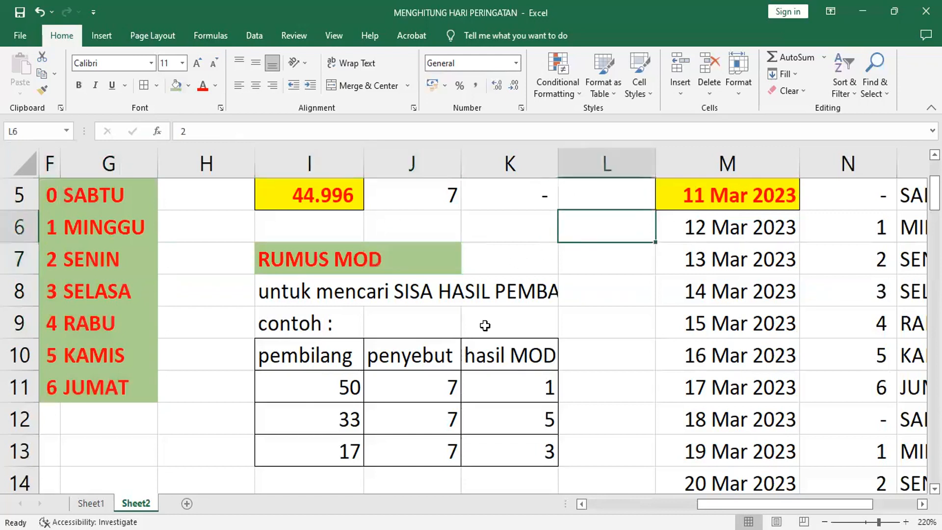